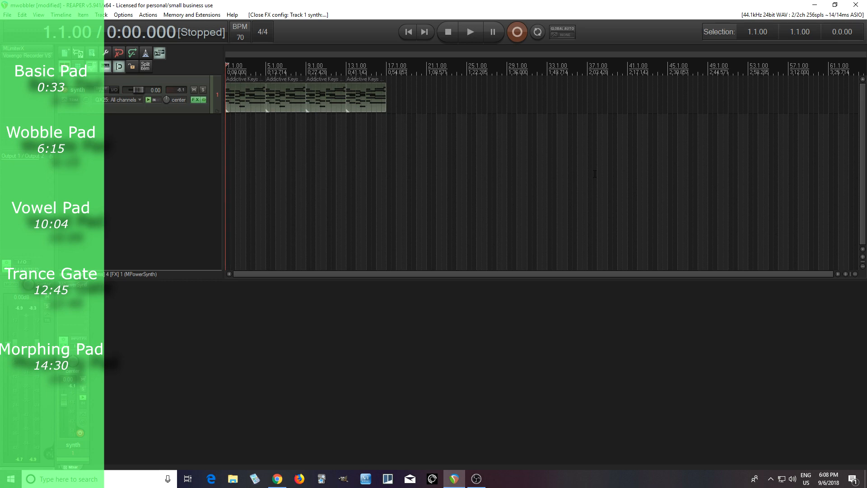
Open MPowerSynth on the synth track, disable Filter 1, and set the global ADSR sustain to 0 dB
left_click(77, 290)
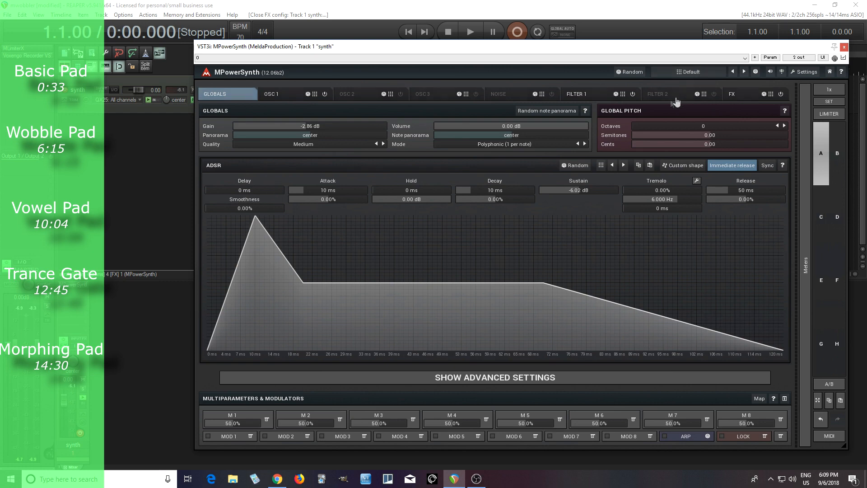
left_click(634, 94)
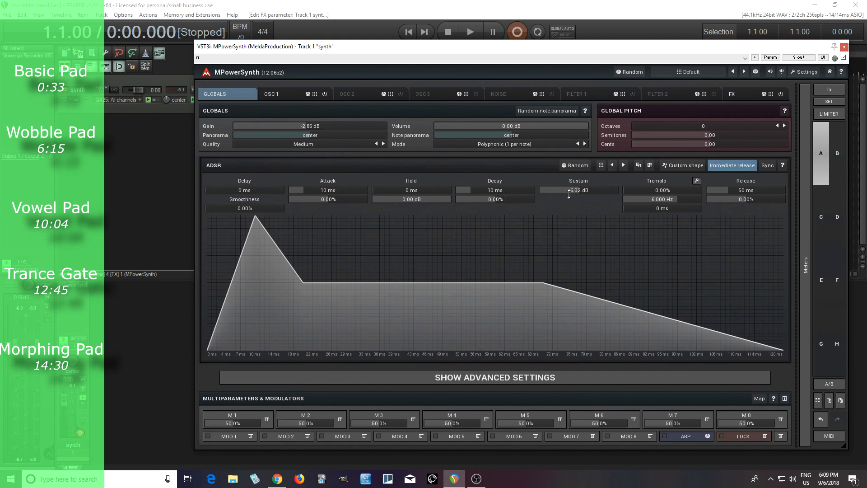
left_click_drag(571, 190, 572, 172)
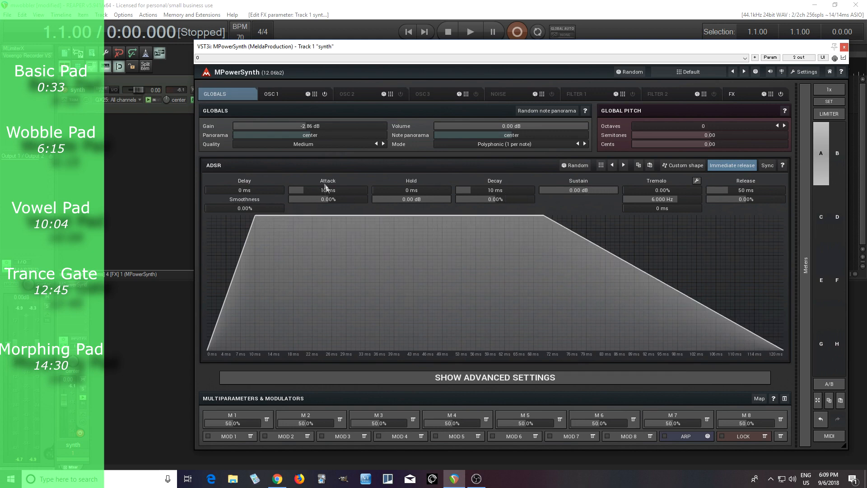
Quick-learn the global ADSR attack onto multiparameter M 1, reset the attack to 10 ms, and check the multiparameter's settings
left_click(267, 421)
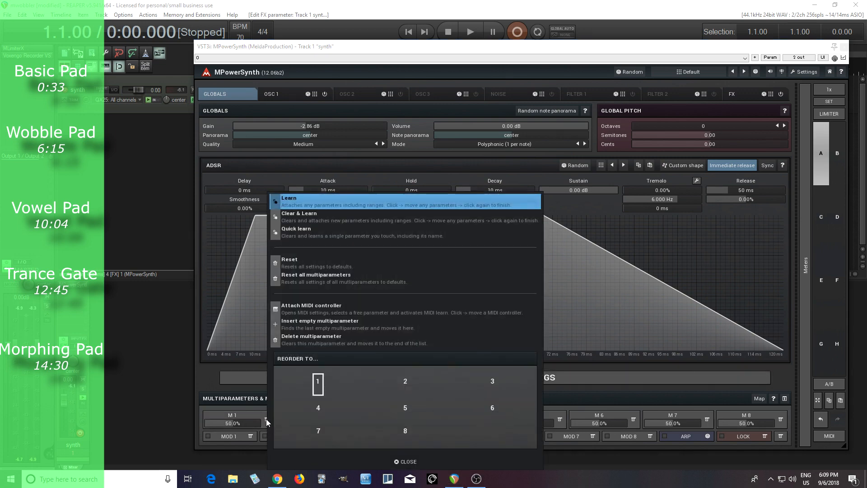
left_click(326, 234)
left_click_drag(321, 191, 322, 209)
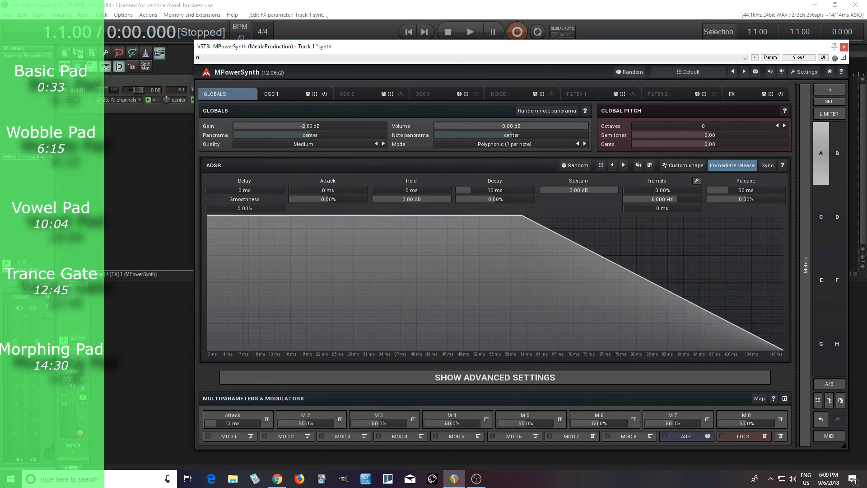
double_click(321, 190)
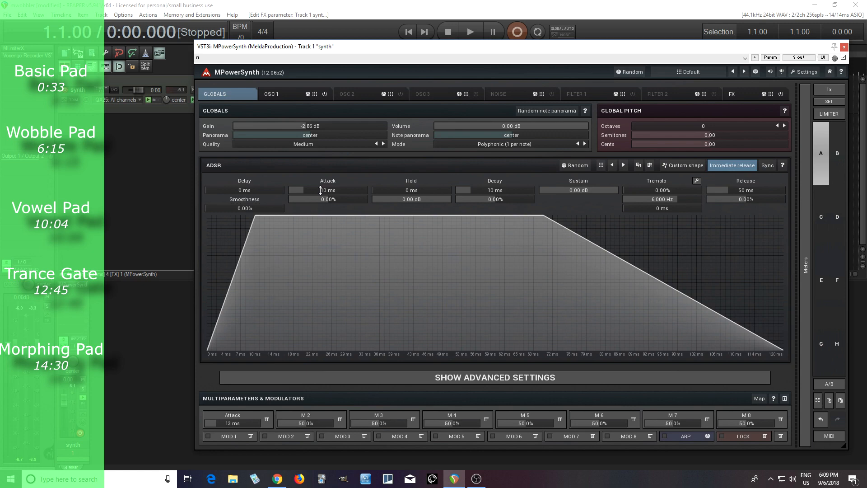
left_click(232, 417)
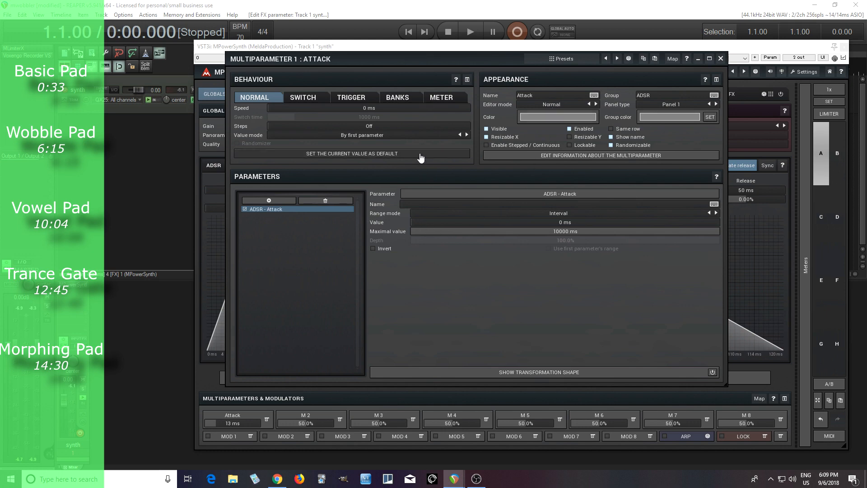
left_click(721, 58)
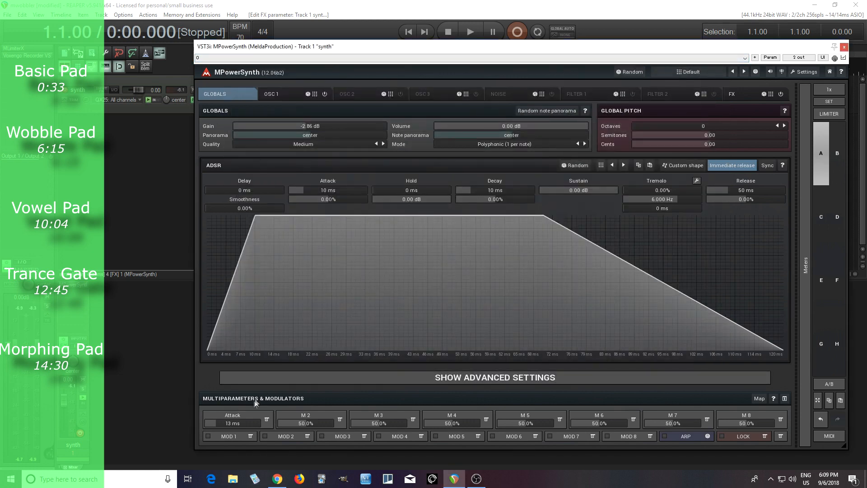
Set the Attack multiparameter to a tempo-synced 1/16 value (214 ms)
left_click_drag(237, 422, 234, 422)
double_click(239, 422)
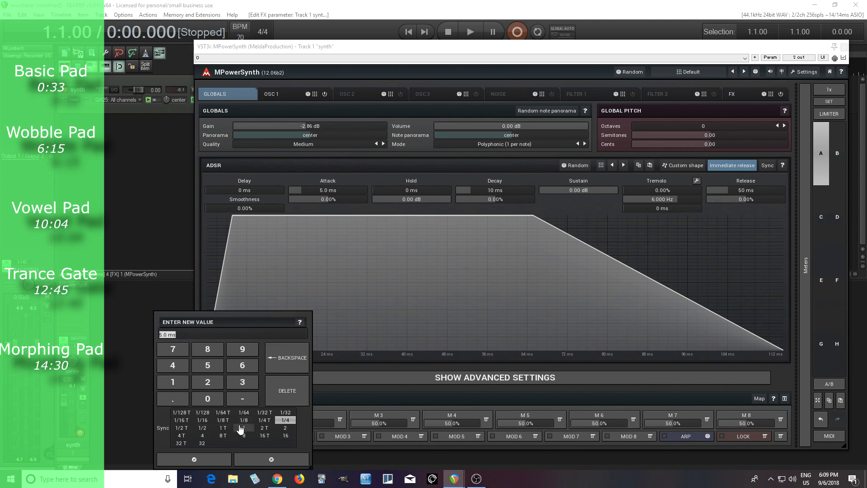
left_click(246, 423)
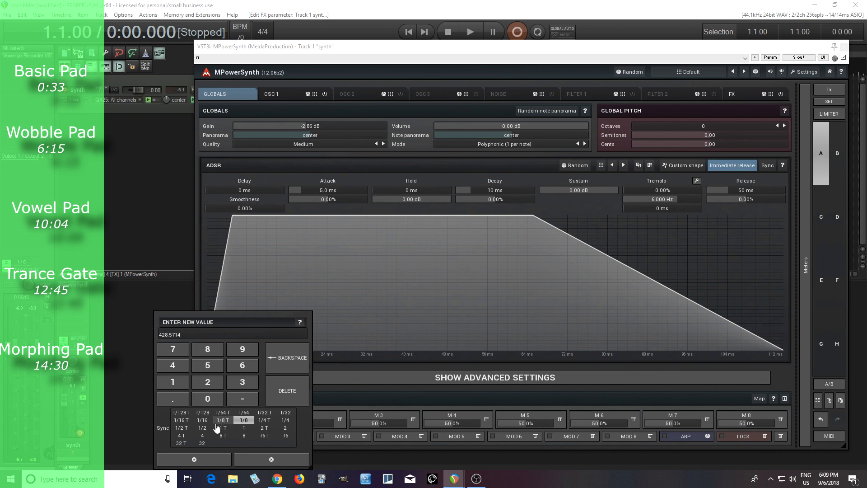
left_click(203, 421)
left_click(209, 459)
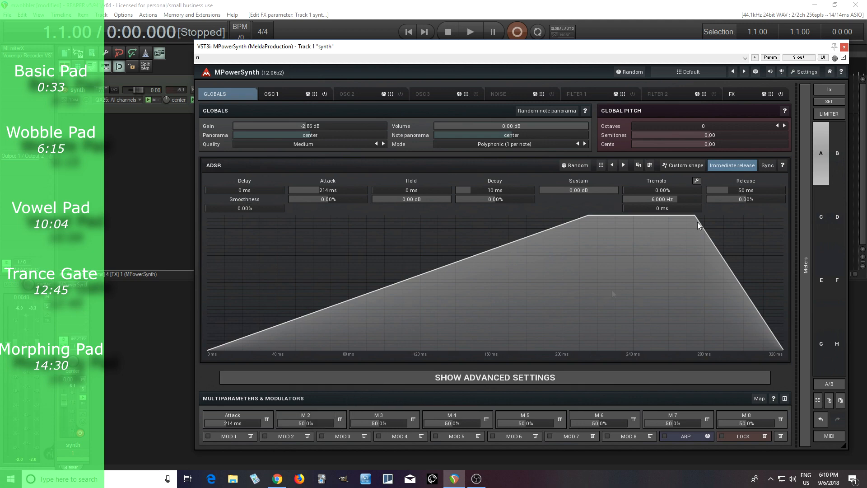
Quick-learn the global ADSR release onto multiparameter M 2
left_click(340, 424)
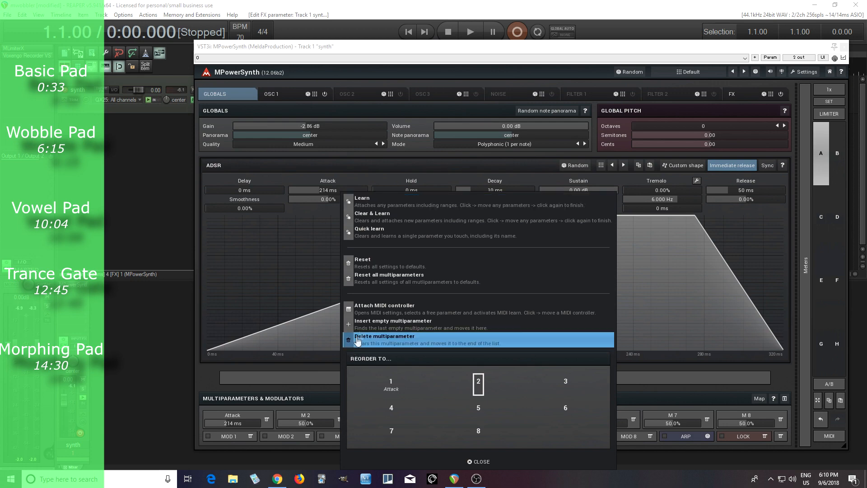
left_click(384, 238)
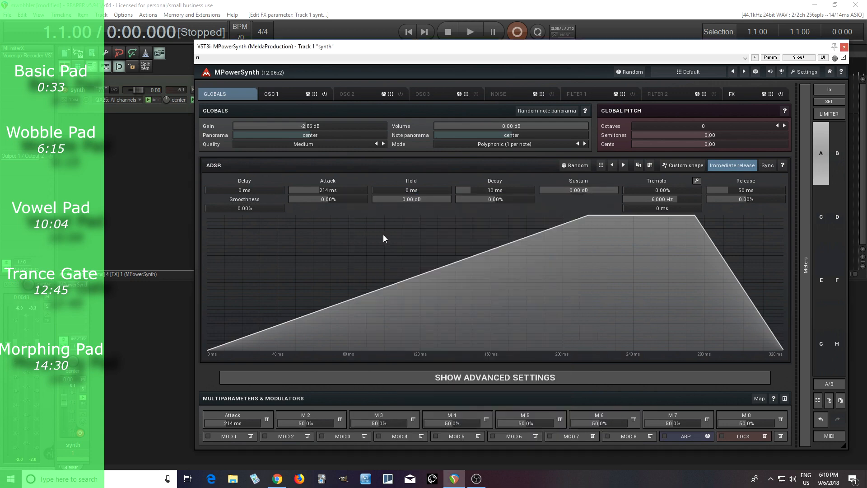
left_click(739, 191)
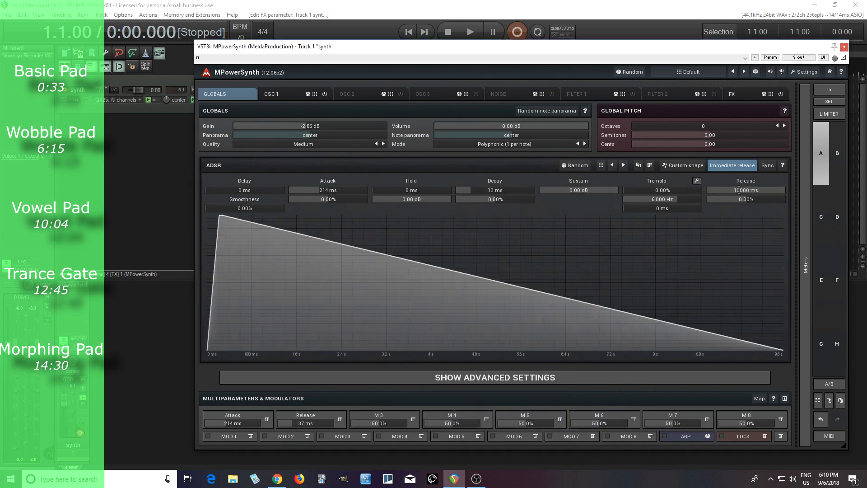
Set the Release multiparameter to a tempo-synced 1/16 value (214 ms)
mouse_move(324, 421)
left_mouse_down()
mouse_move(315, 420)
mouse_move(333, 421)
mouse_move(316, 421)
left_mouse_up()
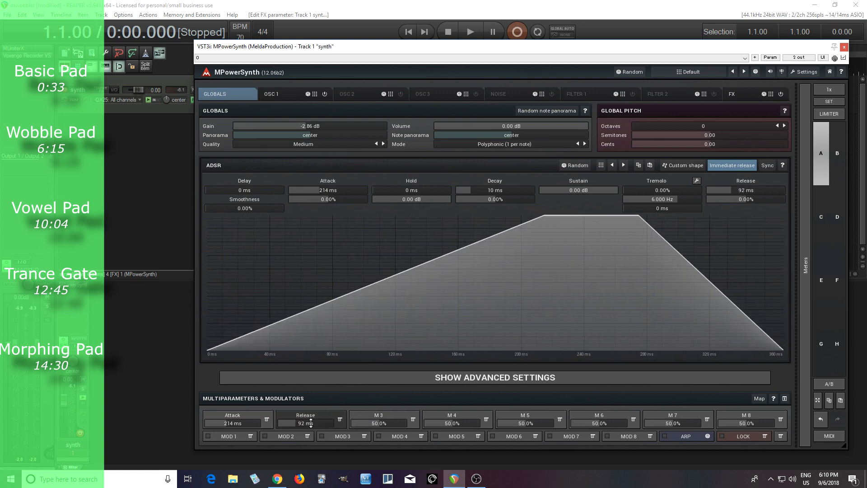
double_click(306, 423)
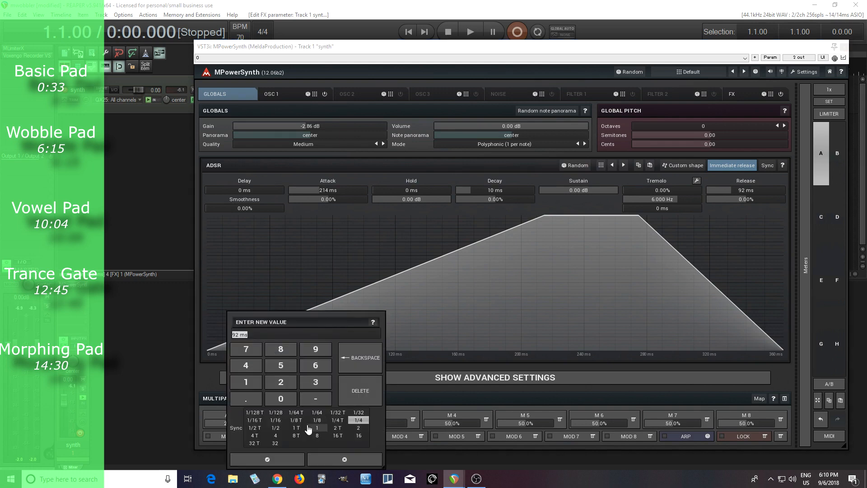
left_click(277, 421)
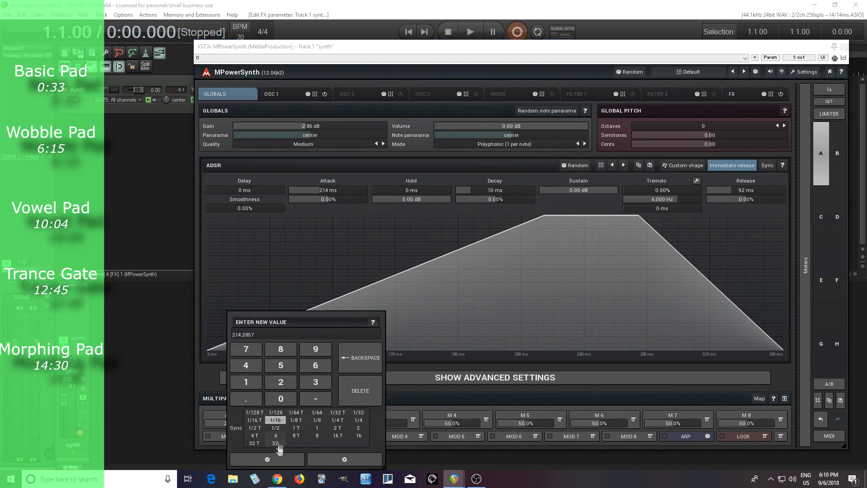
left_click(278, 458)
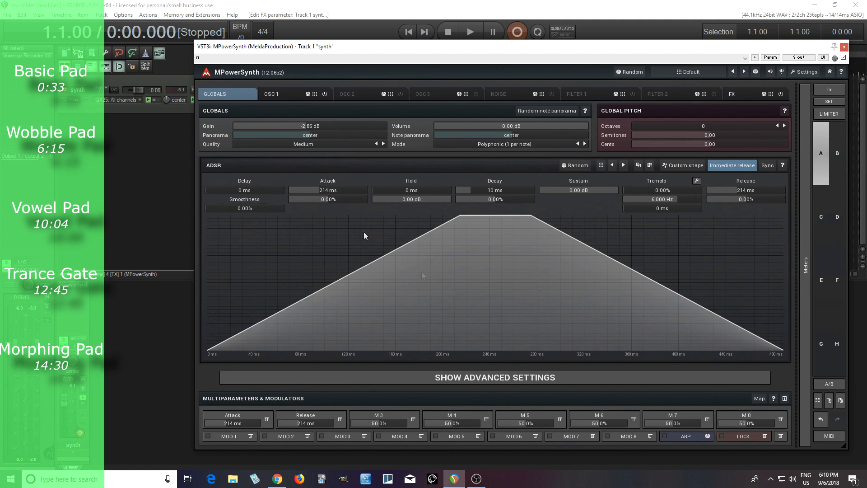
Change the main shape of oscillator 1 to Saw
left_click(276, 95)
left_click(501, 288)
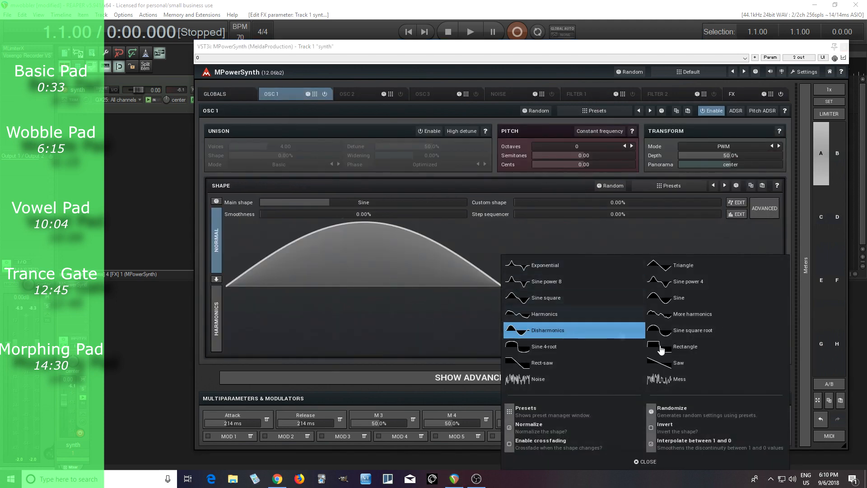
left_click(700, 363)
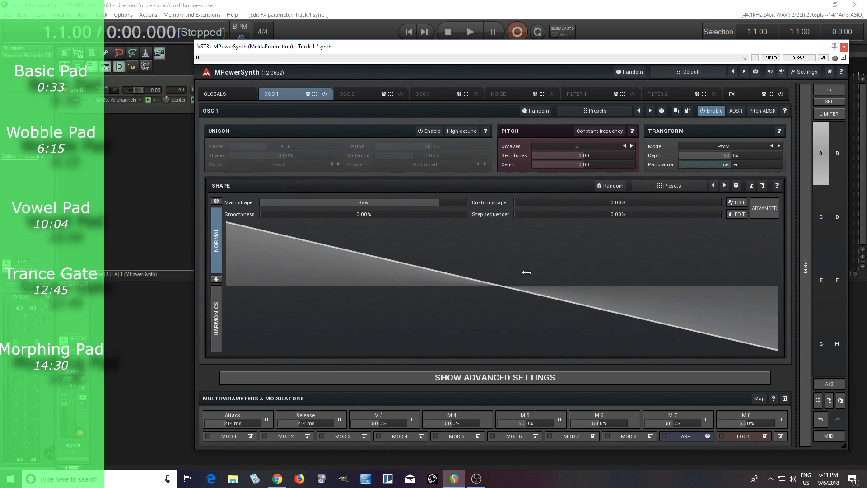
Enable Filter 1 and set its ADSR sustain to 0 dB
left_click(583, 94)
left_click(633, 95)
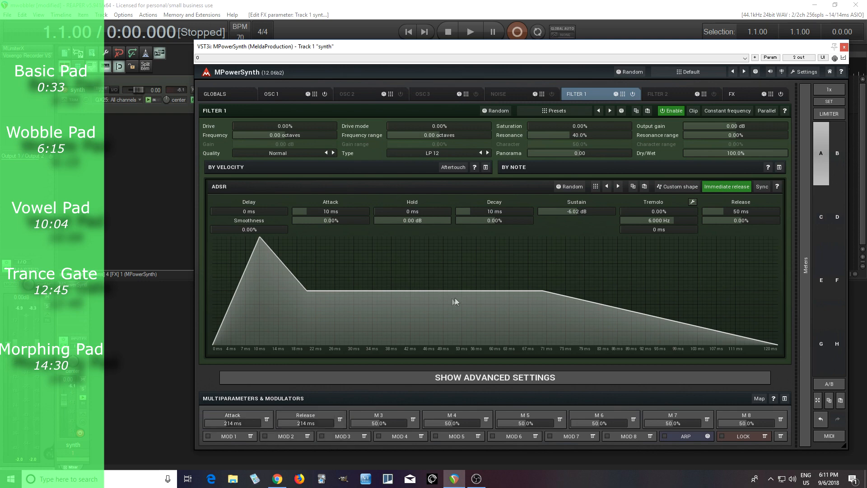
left_click_drag(581, 212, 581, 195)
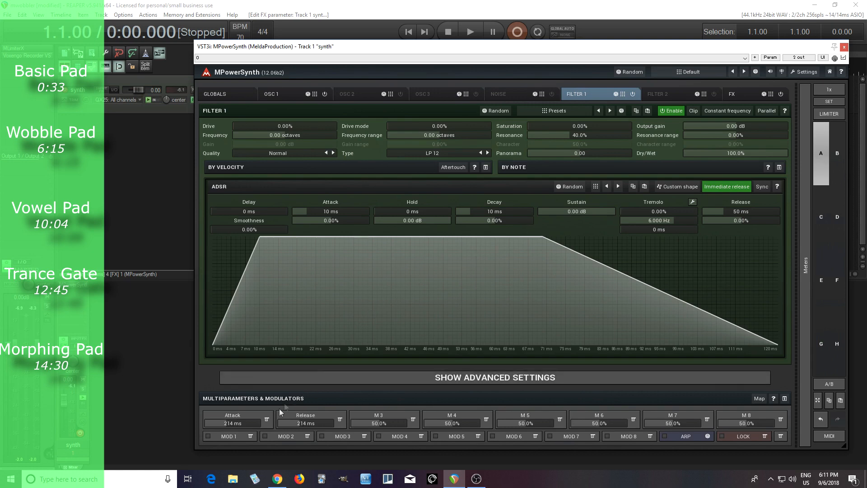
Learn the Filter 1 ADSR attack onto the existing Attack multiparameter and reset that attack to 10 ms
right_click(268, 424)
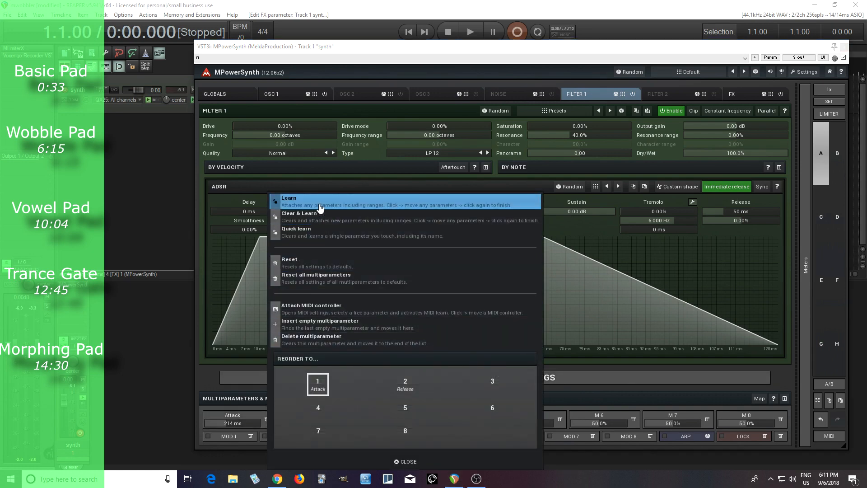
left_click(319, 207)
left_click_drag(330, 211, 331, 181)
double_click(318, 210)
left_click(232, 419)
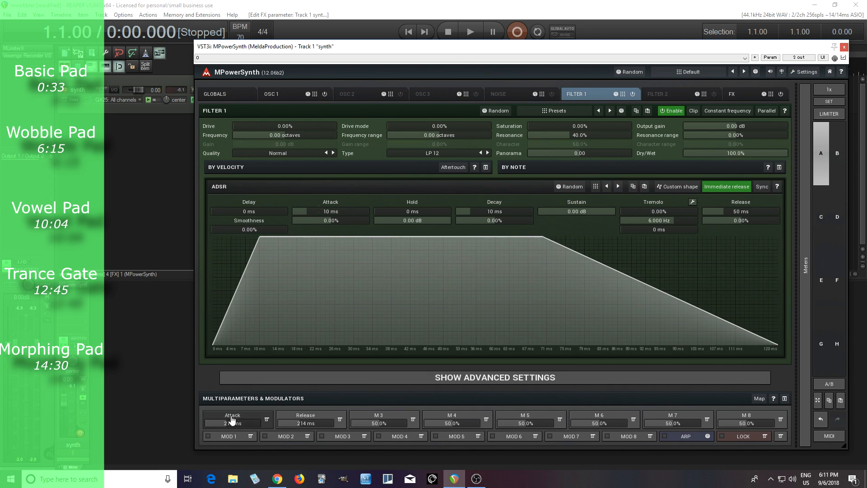
Make ADSR Filter 1 - Attack use the first parameter's range in multiparameter 1, and test Attack at 23 ms
left_click(232, 416)
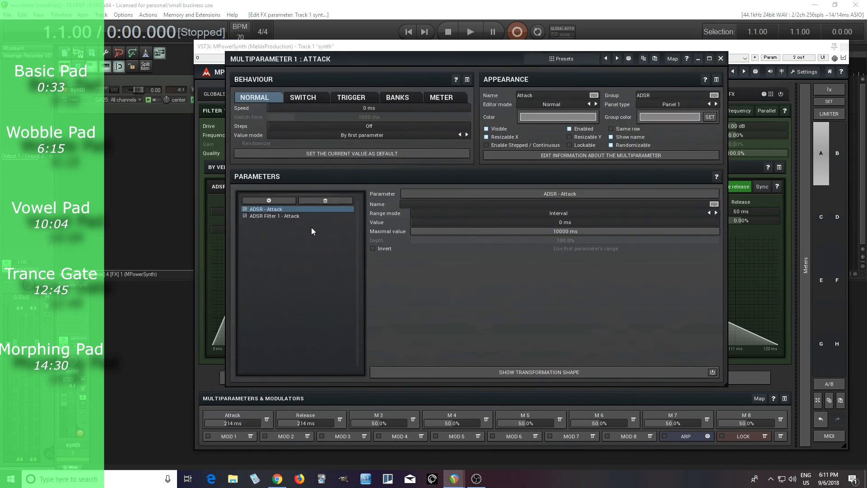
left_click(300, 217)
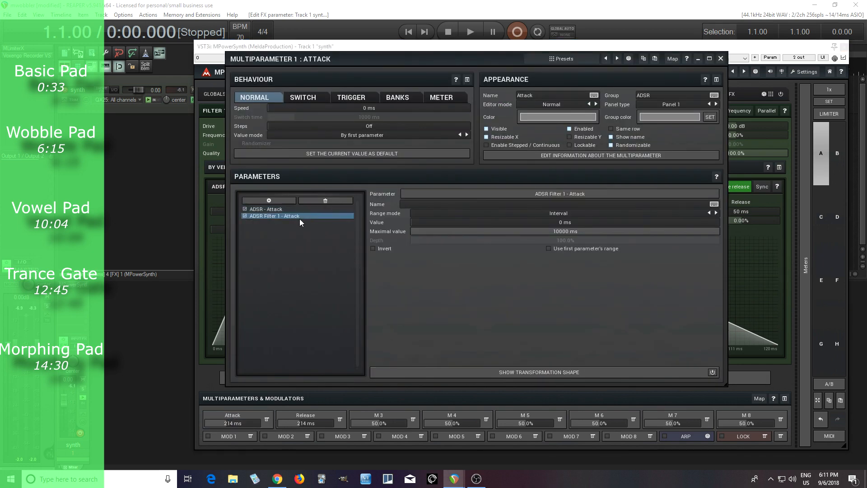
left_click(566, 249)
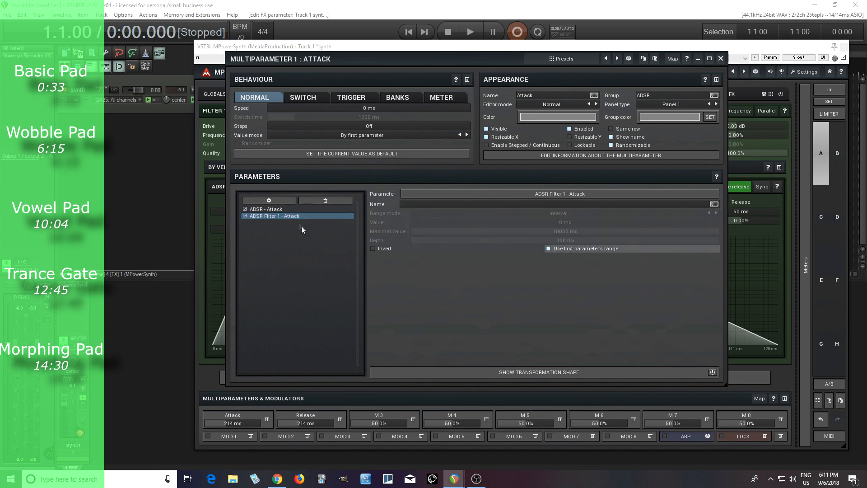
left_click(720, 58)
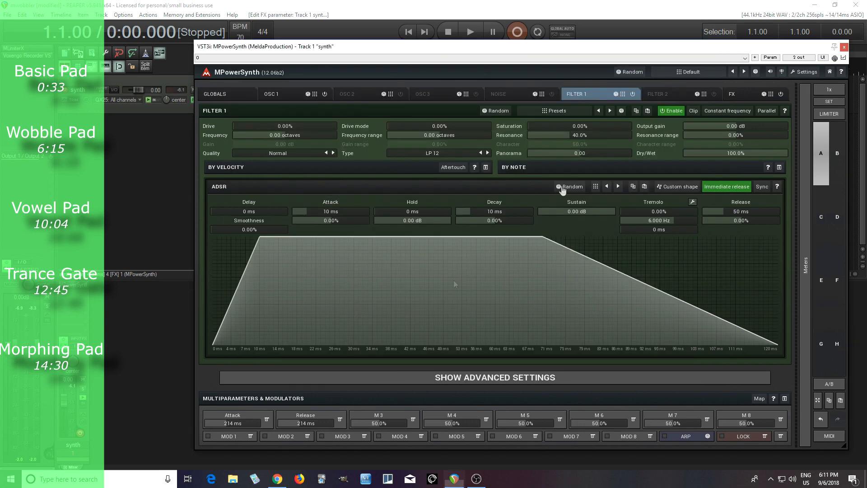
left_click_drag(234, 423, 215, 423)
Learn the Filter 1 ADSR release onto the existing Release multiparameter
left_click(343, 420)
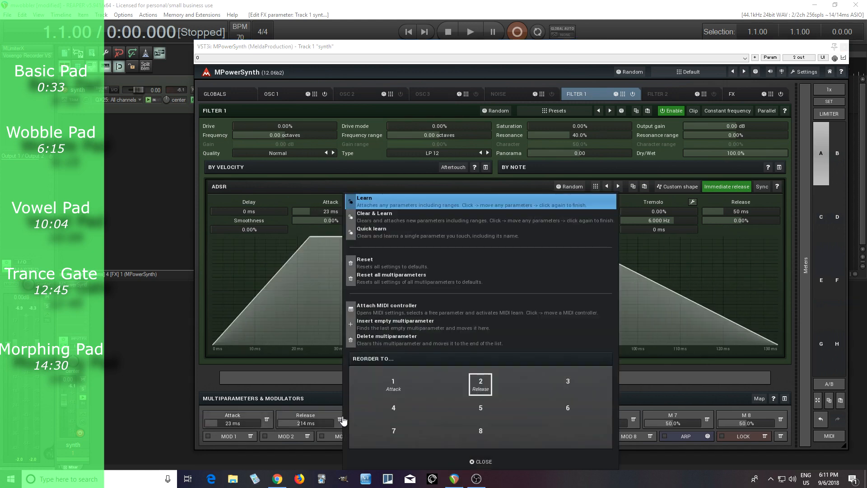
left_click(405, 205)
left_click_drag(738, 210, 780, 211)
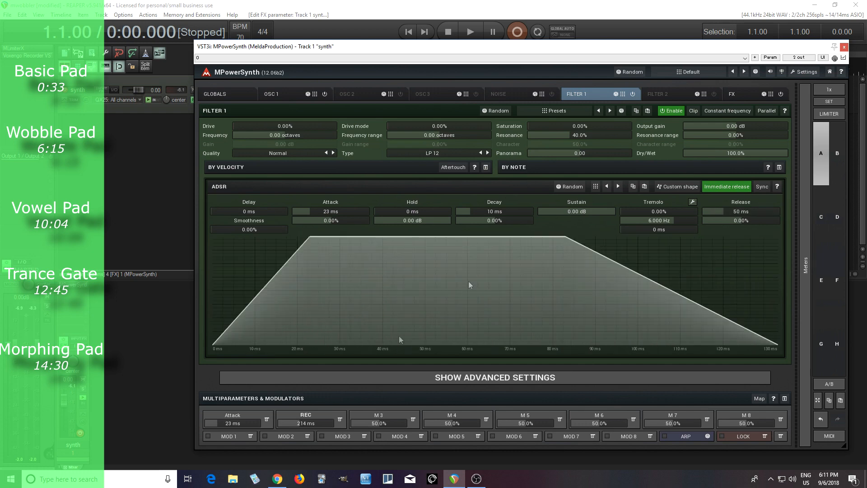
left_click(300, 421)
Make ADSR Filter 1 - Release use the first parameter's range in multiparameter 2
left_click(302, 422)
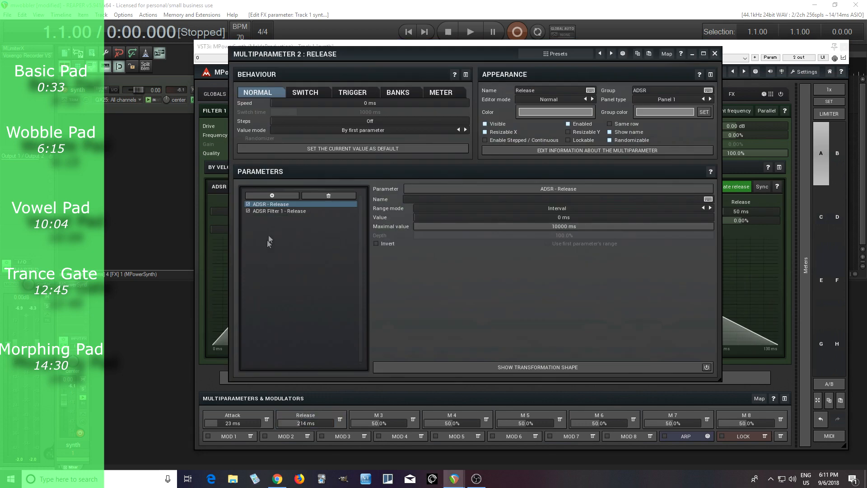
left_click(273, 211)
left_click(548, 243)
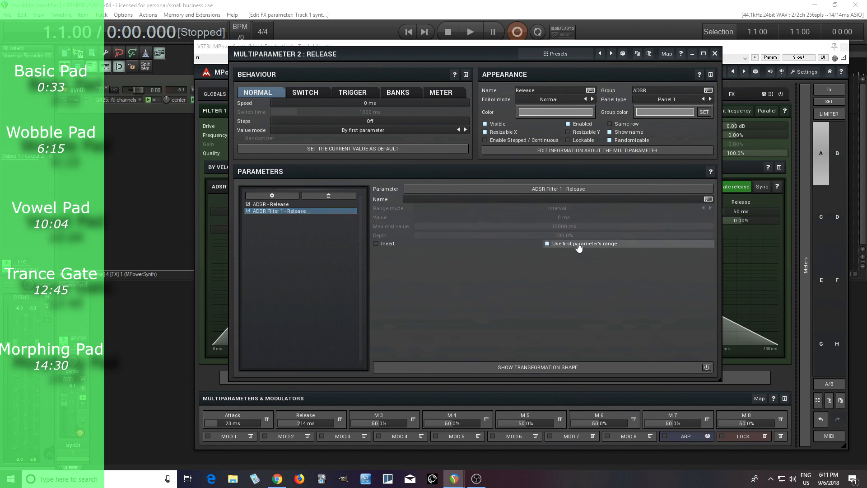
left_click(714, 53)
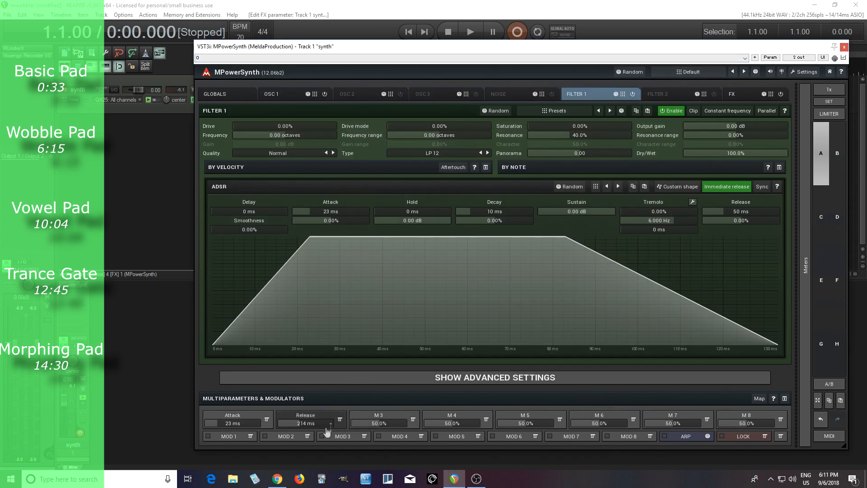
Return the Attack multiparameter to the tempo-synced 1/16 value (214.2857 ms)
double_click(234, 424)
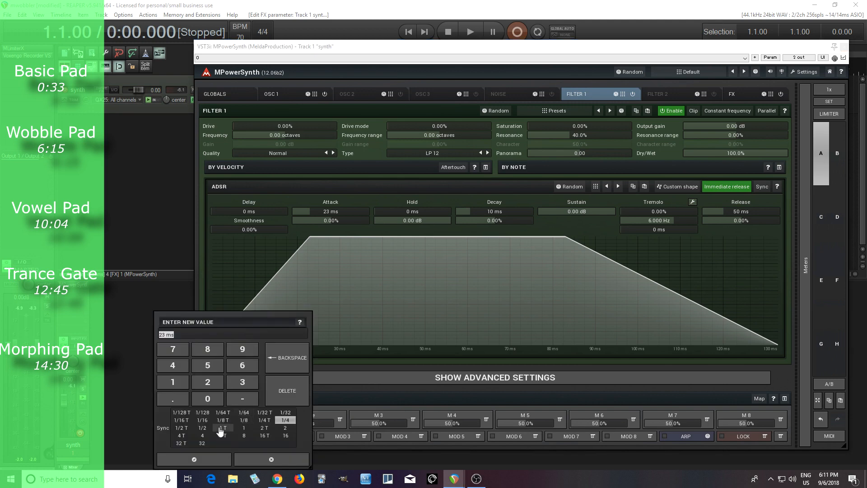
left_click(210, 459)
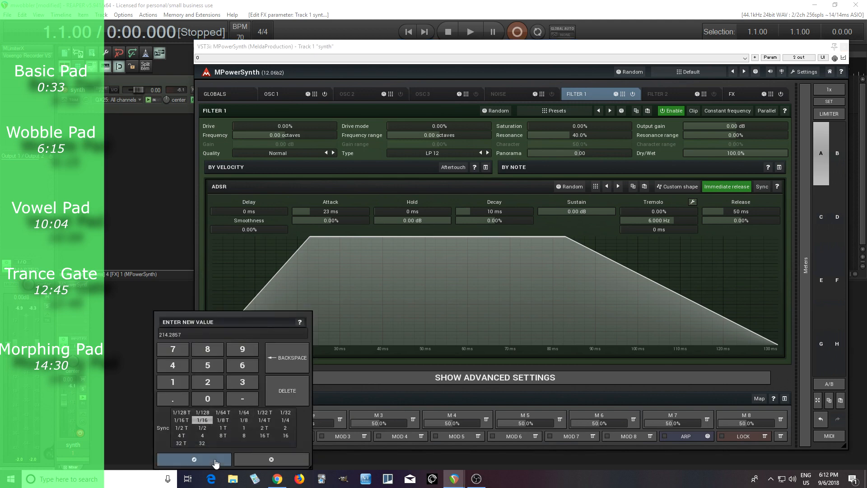
Set the Release multiparameter to the tempo-synced 1/16 value
double_click(310, 422)
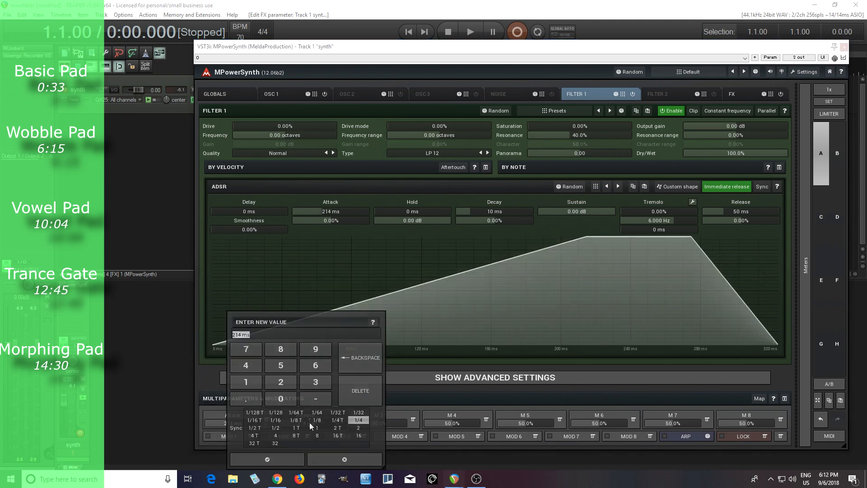
left_click(275, 420)
left_click(284, 460)
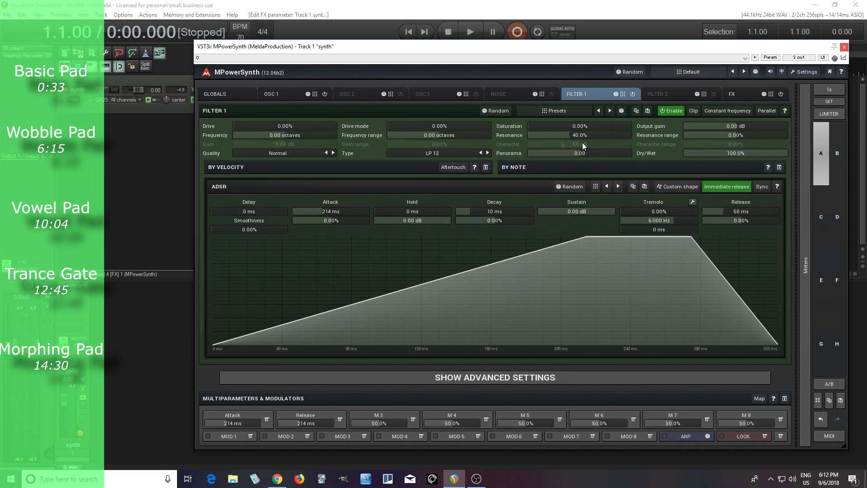
Raise Filter 1's frequency range to +3.58 octaves, and nudge then re-enter the Release multiparameter as synced 1/16 (214.2857 ms)
left_click_drag(455, 137, 455, 116)
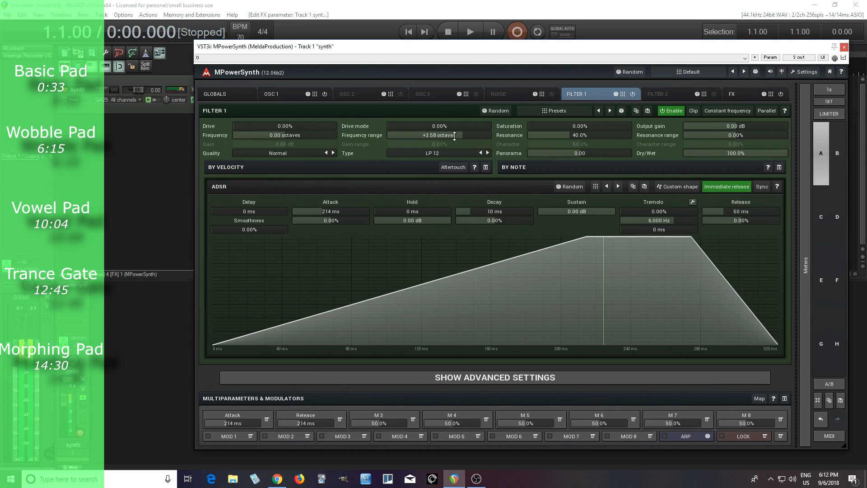
left_click_drag(299, 423, 305, 424)
double_click(305, 424)
left_click(276, 420)
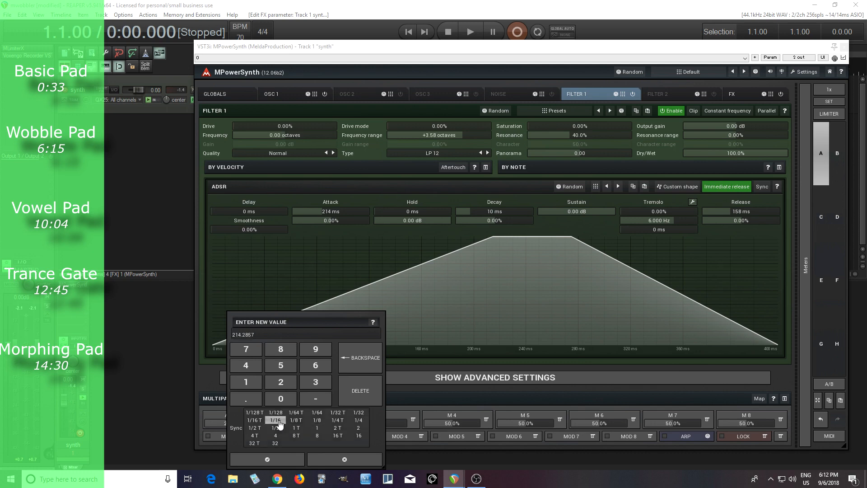
left_click(289, 459)
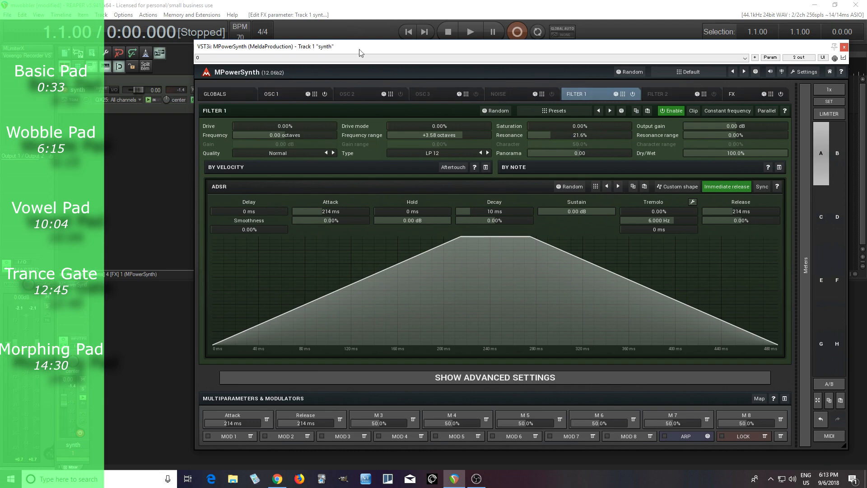
Play the track to audition the filtered pad, and review the OSC 1 and Filter 1 settings
left_click_drag(360, 53, 371, 135)
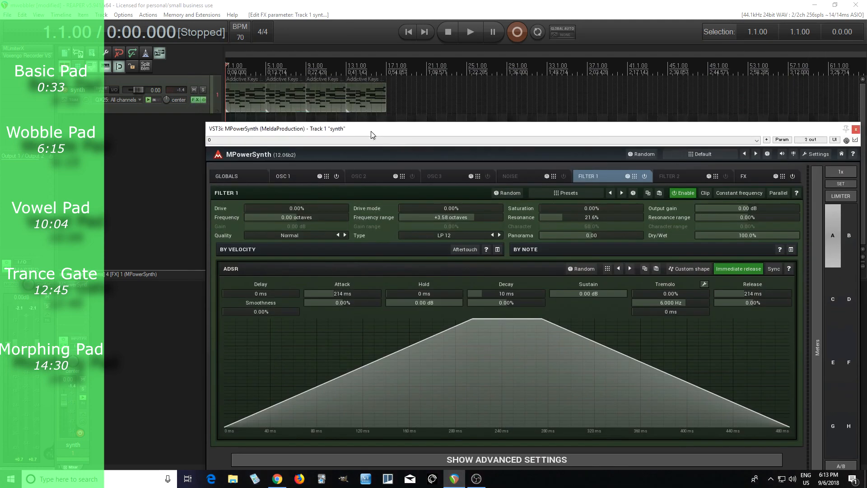
left_click(470, 37)
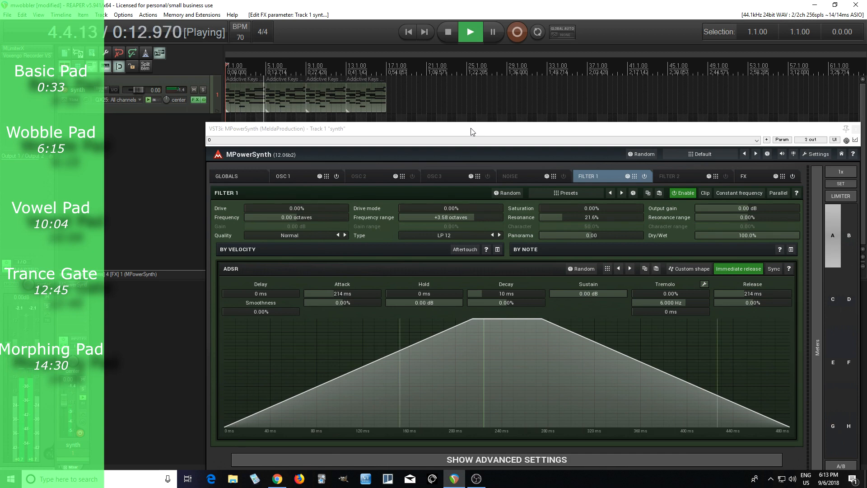
left_click(447, 33)
left_click_drag(445, 134, 424, 81)
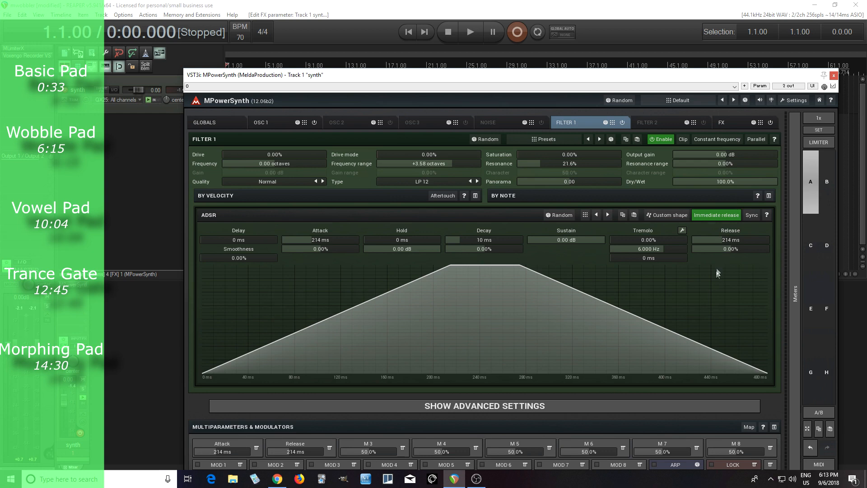
left_click(276, 122)
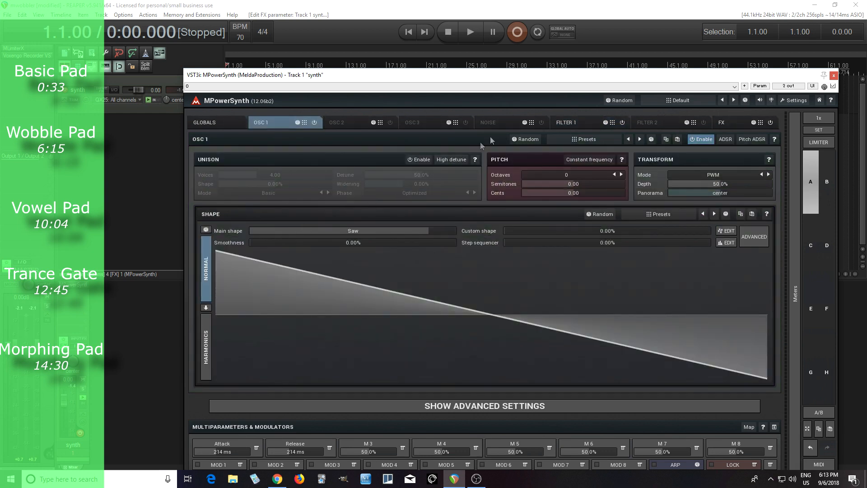
left_click(568, 123)
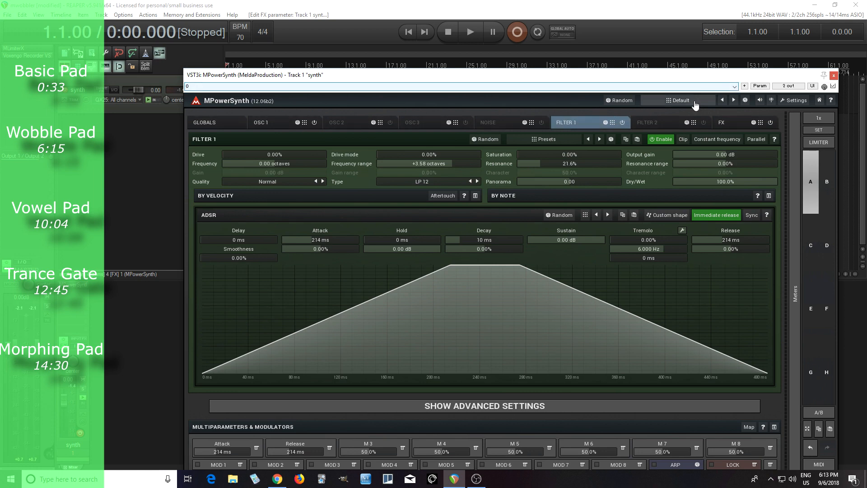
Save the current synth settings as a new preset named "Pad" in the Templates folder
left_click(681, 100)
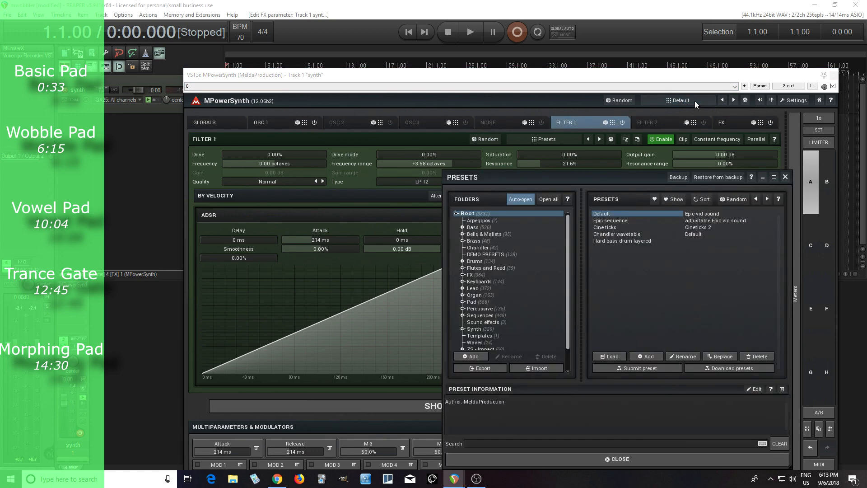
scroll(513, 355, "down", 1)
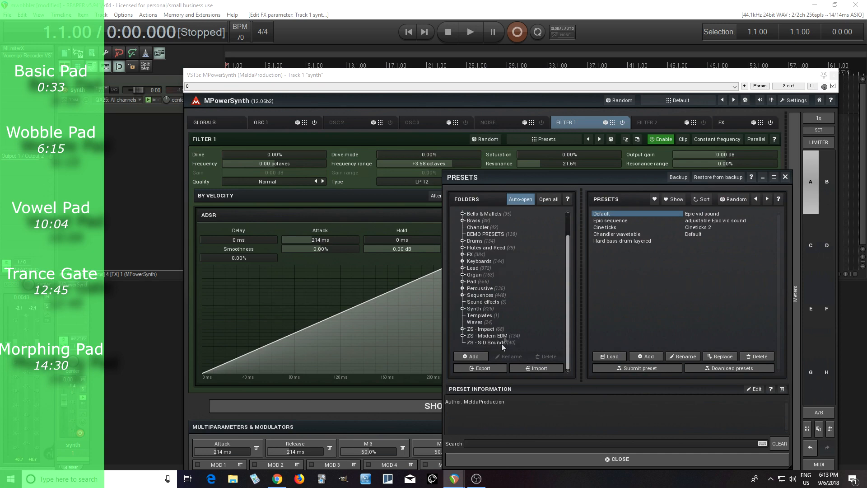
left_click(476, 316)
left_click(654, 355)
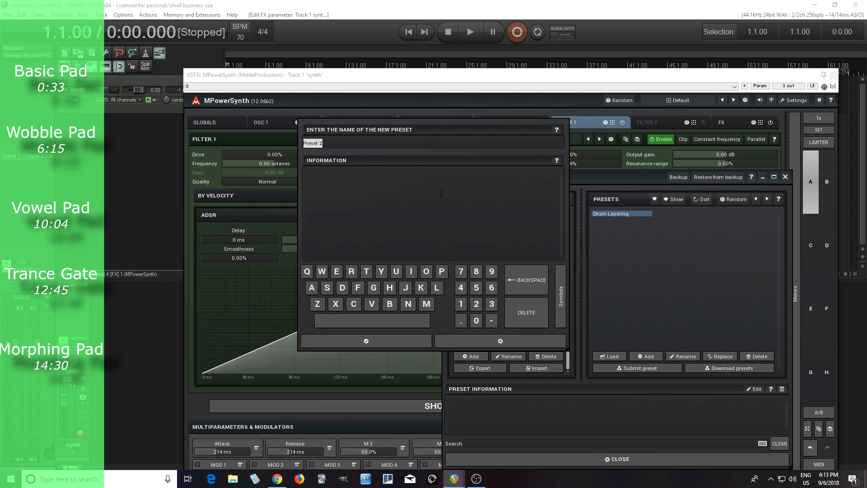
type("Pad")
left_click(387, 343)
left_click(615, 459)
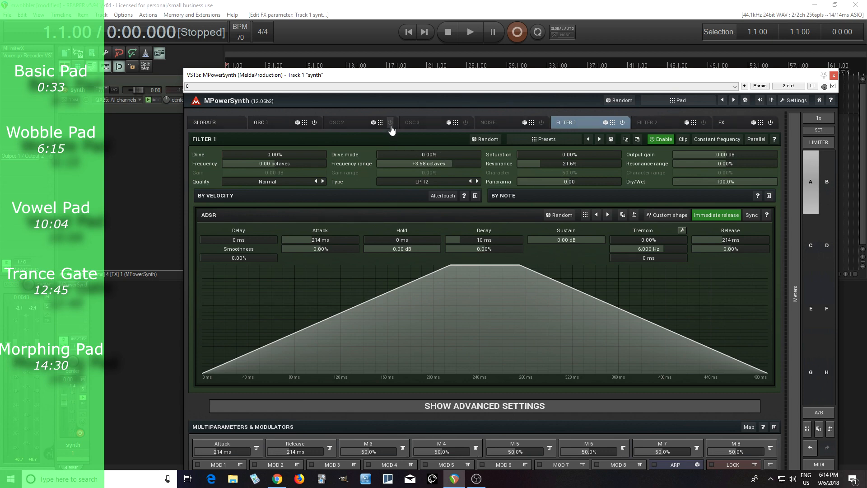
Enable OSC 2 with the Rectangle main shape and set its pitch to -1 octave
left_click(340, 124)
left_click(207, 275)
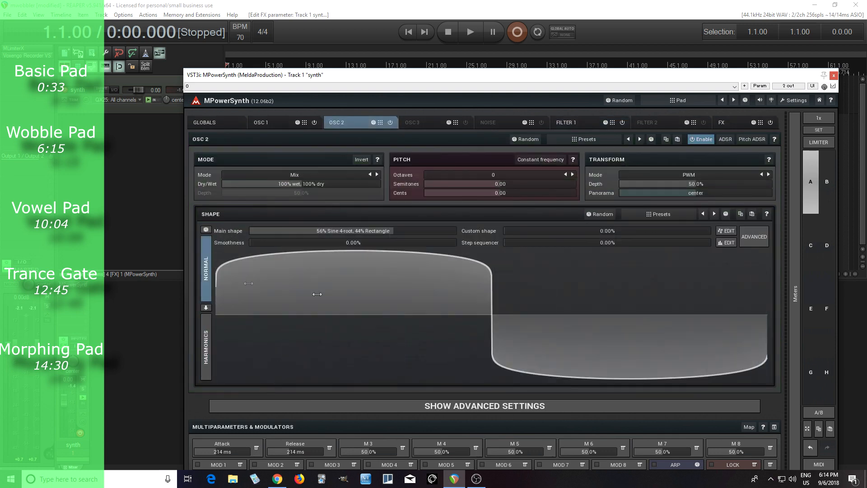
left_click(470, 292)
left_click(658, 349)
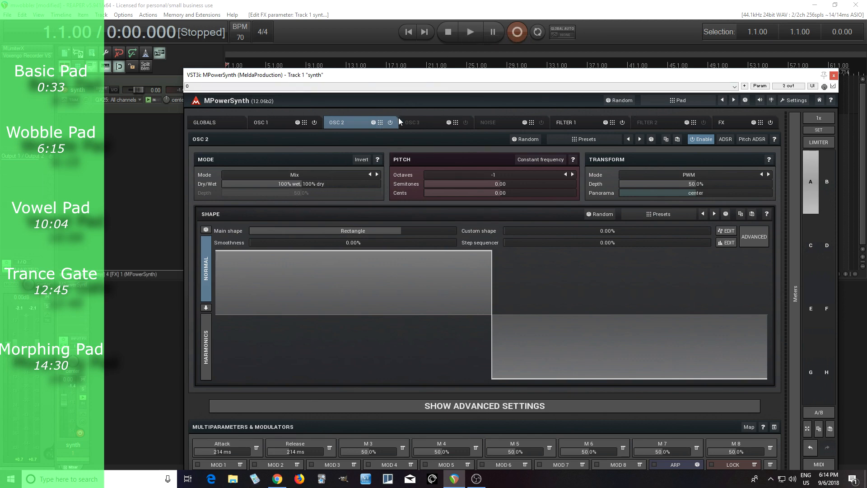
Lower OSC 2's dry/wet mix to 50% wet, 100% dry while playing the track
left_click(470, 31)
left_click_drag(301, 184, 263, 183)
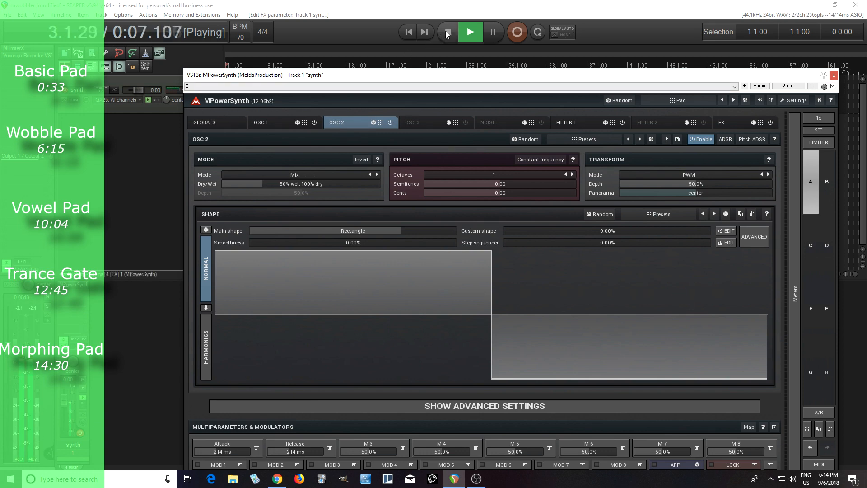
left_click(447, 31)
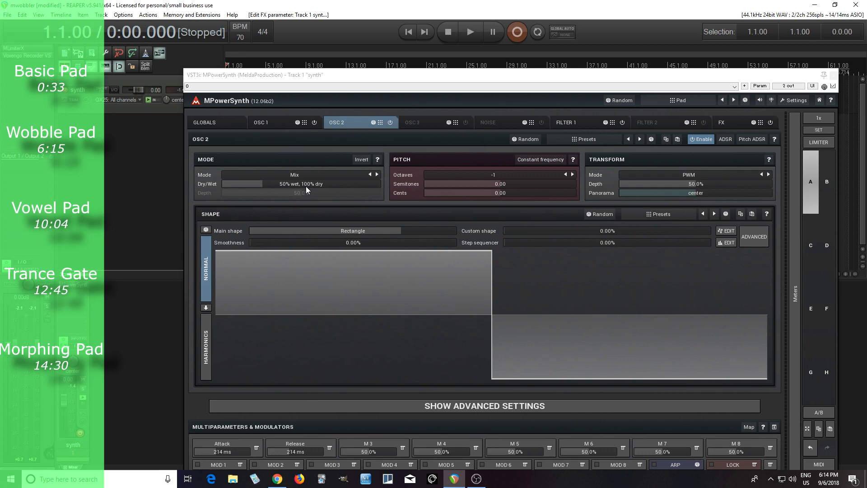
Compare the pad in playback with OSC 2 disabled and with OSC 2 enabled again
left_click(391, 122)
left_click(473, 36)
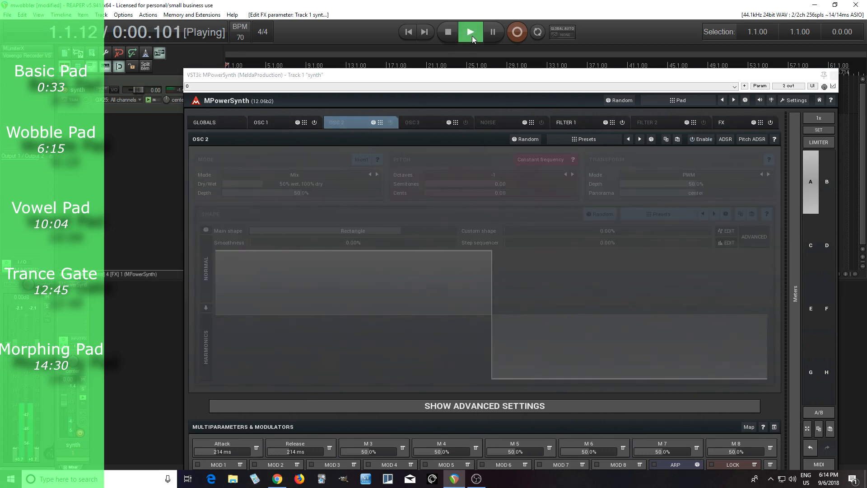
left_click(449, 32)
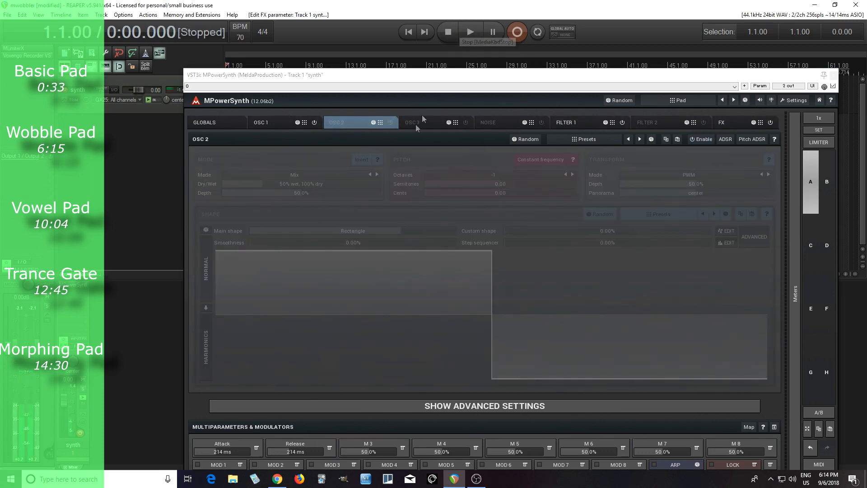
left_click(391, 122)
left_click(470, 33)
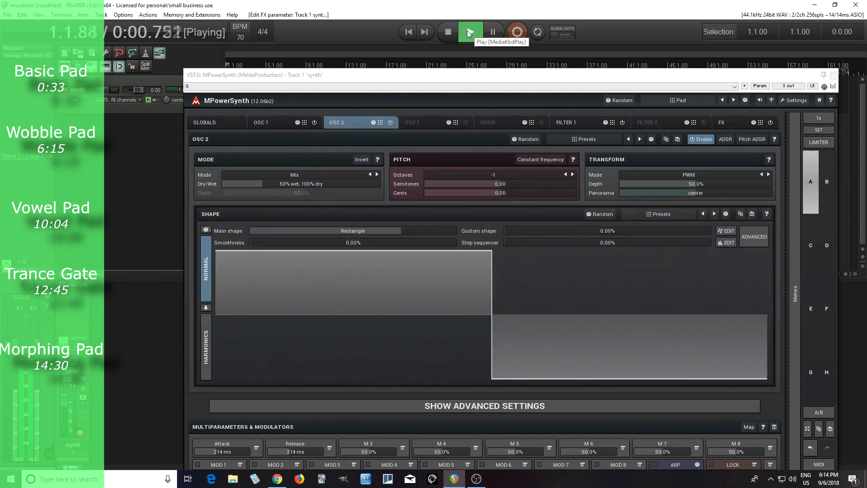
left_click(449, 31)
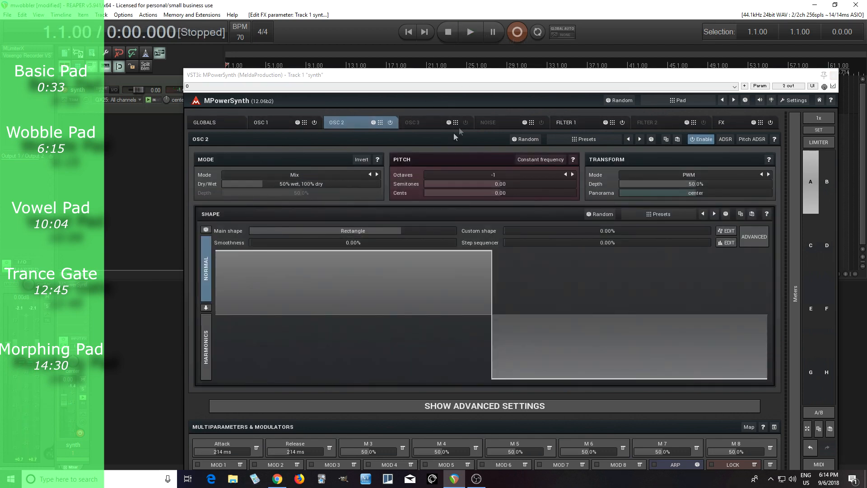
Enable unison on OSC 1 and set its voices to 10
left_click(275, 123)
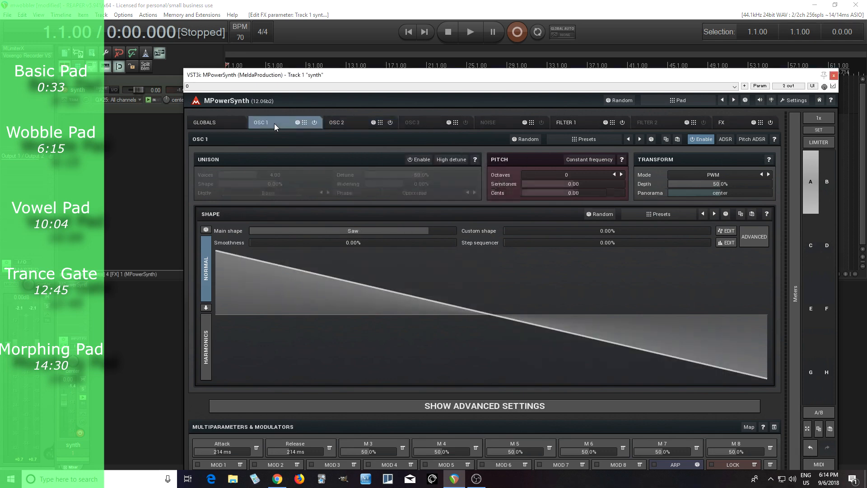
left_click(426, 160)
double_click(269, 174)
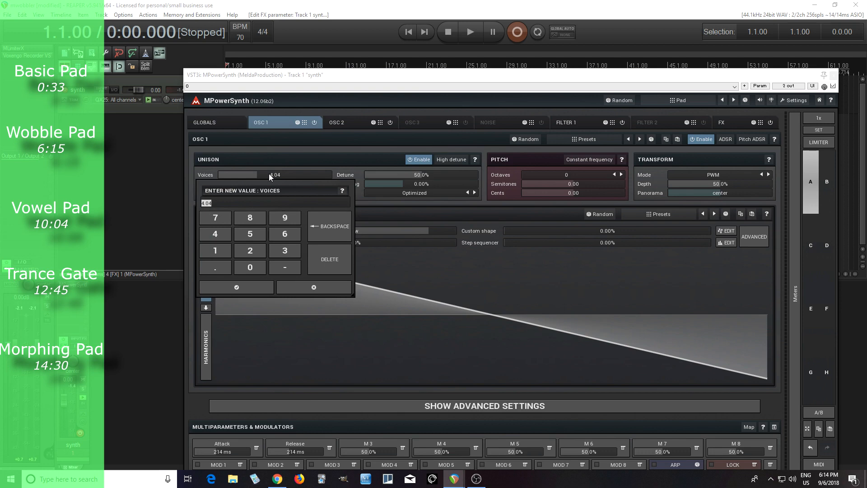
left_click(216, 250)
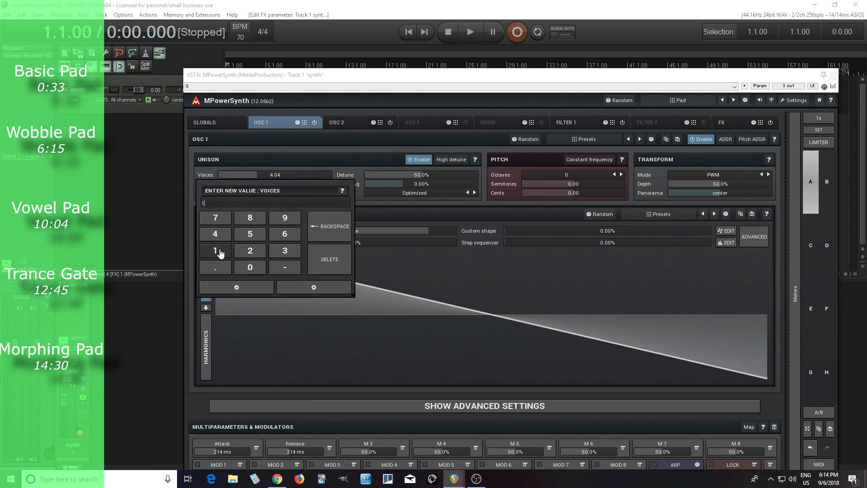
left_click(247, 282)
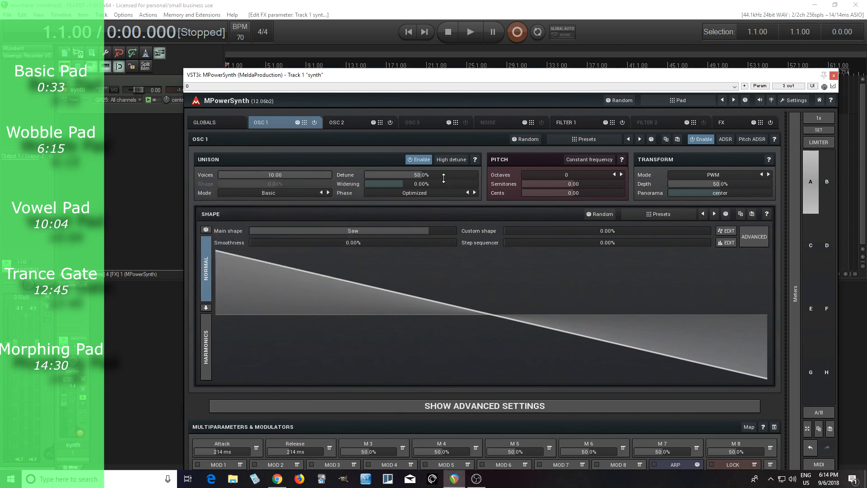
Lower OSC 1's unison detune to 32.8% while listening to the track
left_click(471, 35)
left_click_drag(426, 175, 410, 175)
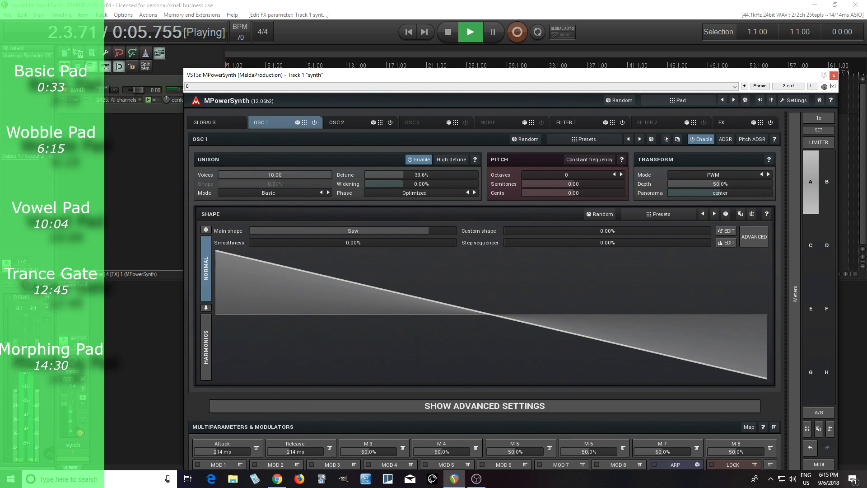
left_click_drag(410, 175, 407, 176)
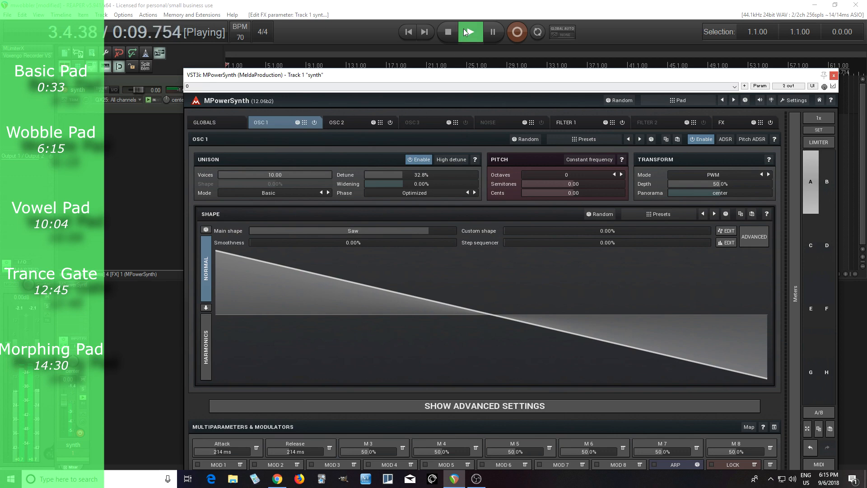
left_click(445, 33)
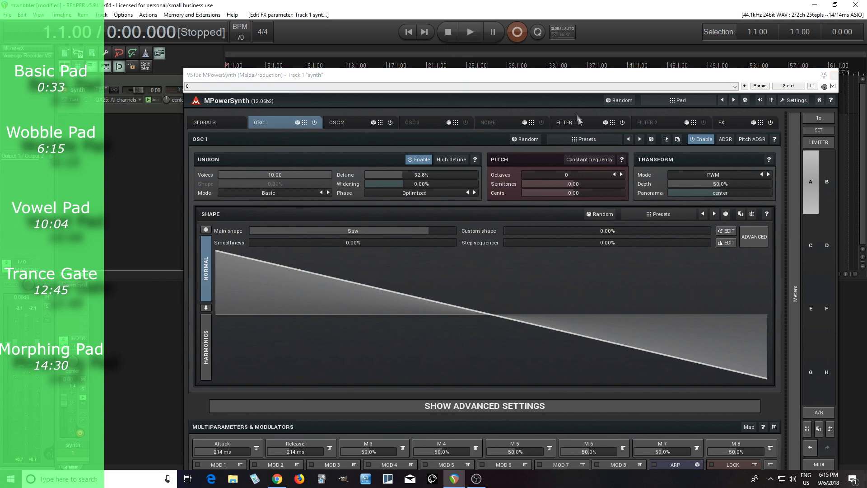
With the level meters shown, set Filter 1's output gain to +8.45 dB and frequency range to +4.22 octaves during playback
left_click(791, 194)
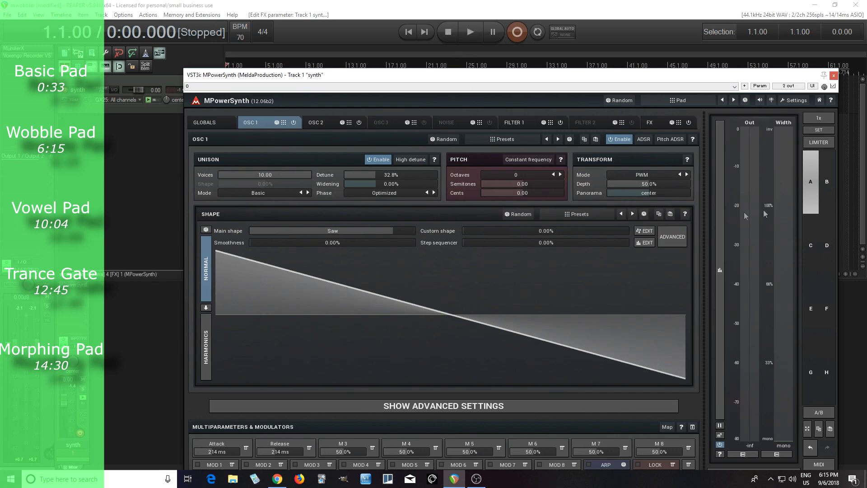
left_click(514, 123)
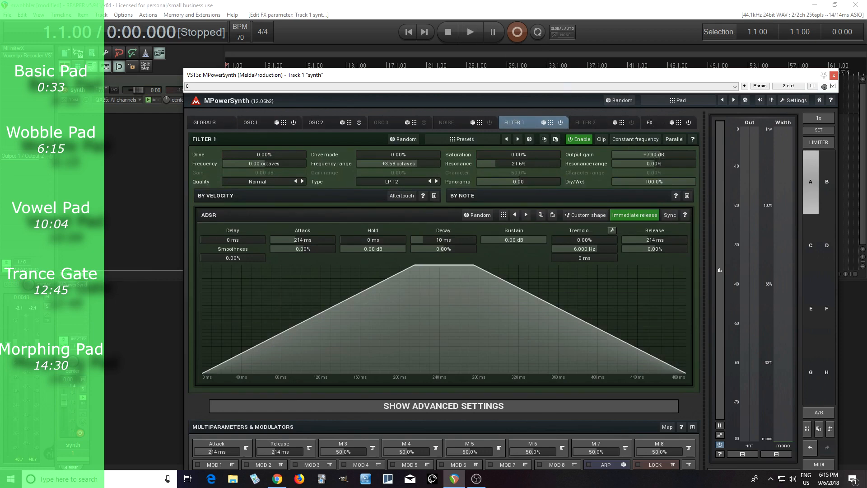
left_click_drag(654, 154, 653, 157)
left_click(470, 32)
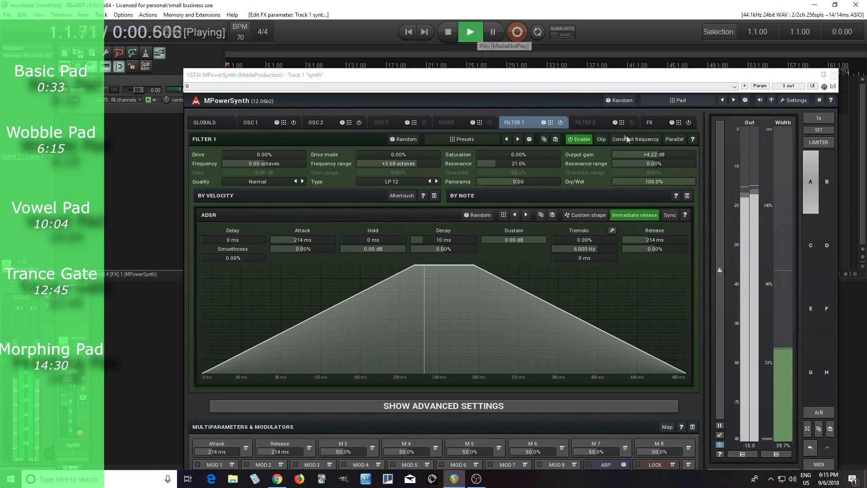
left_click(662, 156)
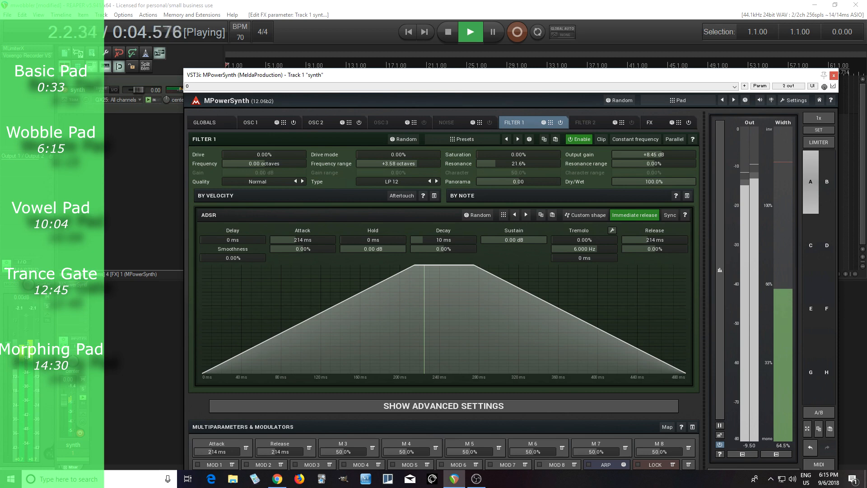
left_click_drag(416, 163, 421, 164)
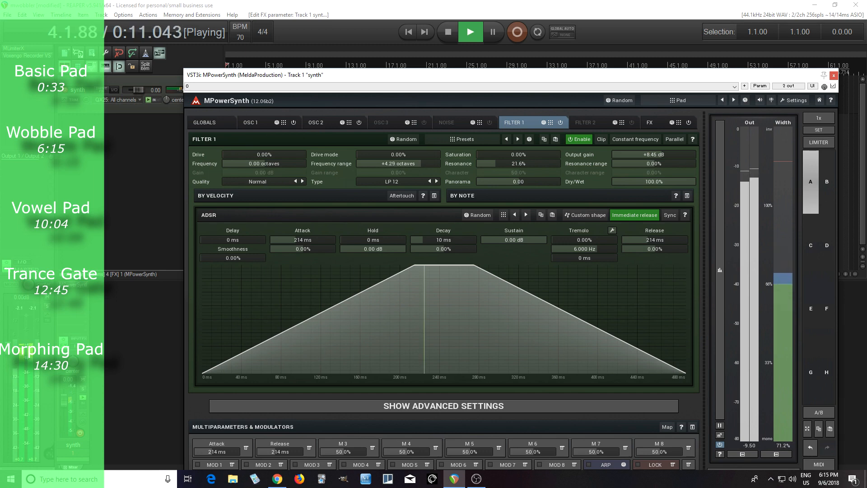
left_click(447, 35)
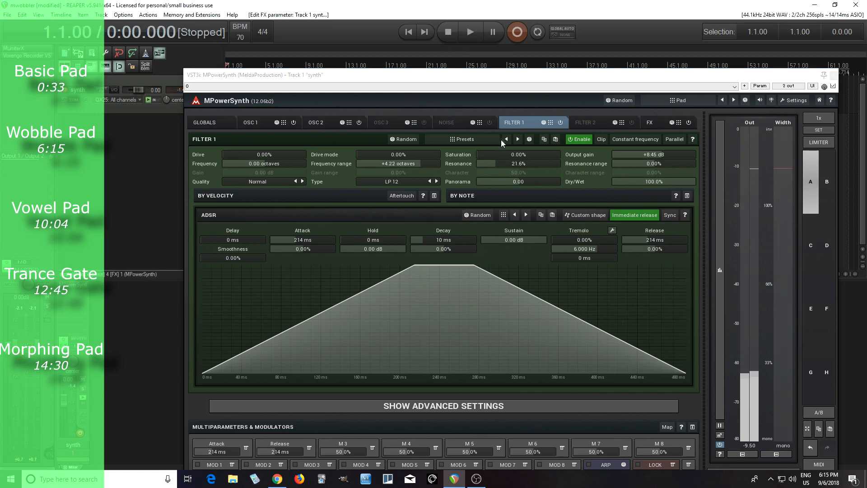
Enable the noise generator and lower its dry/wet to 14% wet while listening to the track
left_click(491, 123)
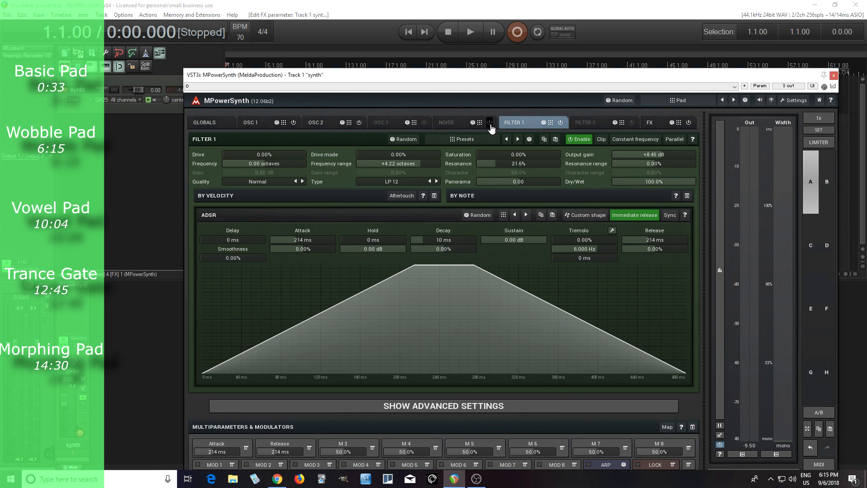
left_click(462, 124)
left_click(277, 179)
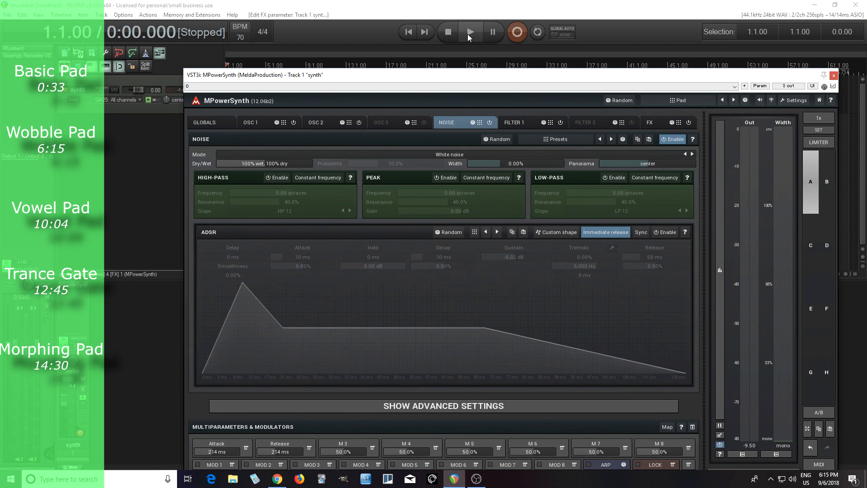
key("space")
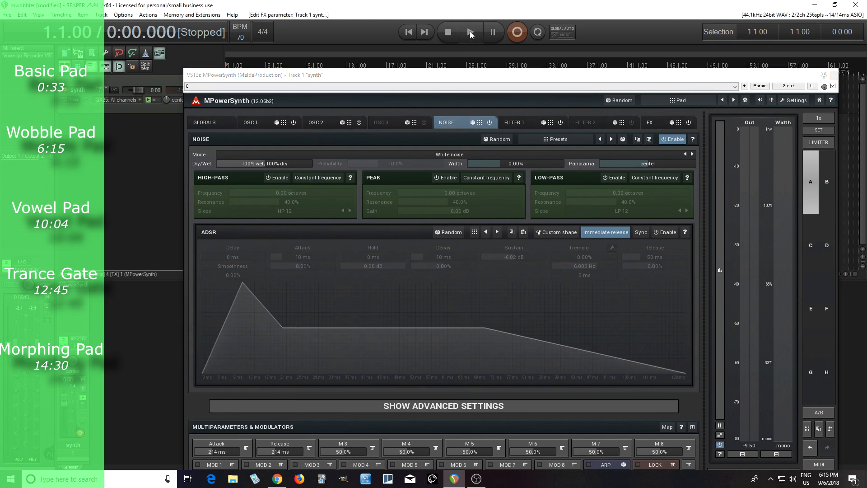
left_click_drag(277, 167, 277, 200)
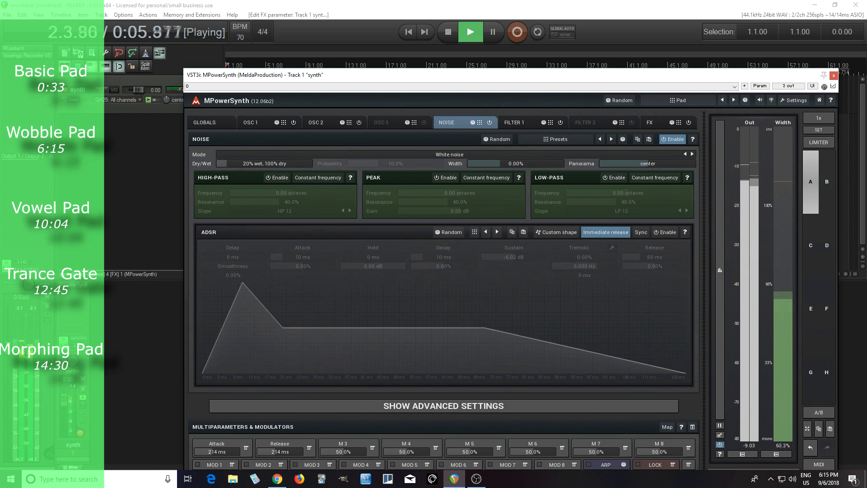
left_click_drag(277, 200, 277, 203)
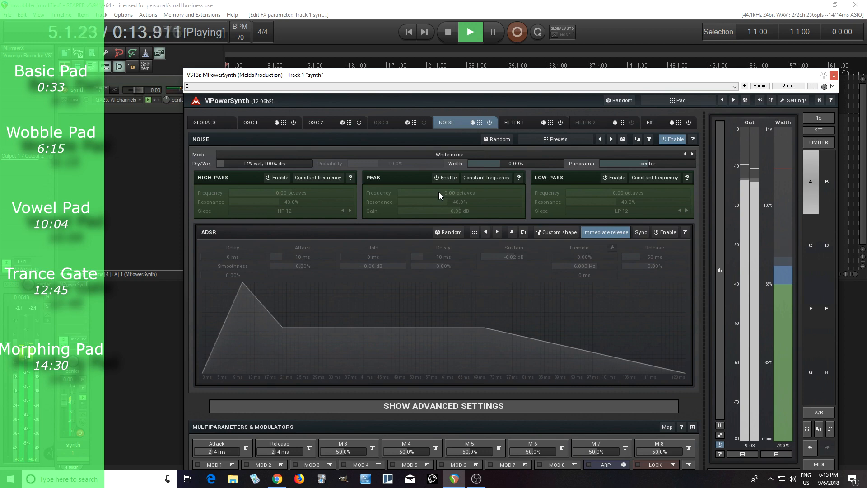
left_click(447, 37)
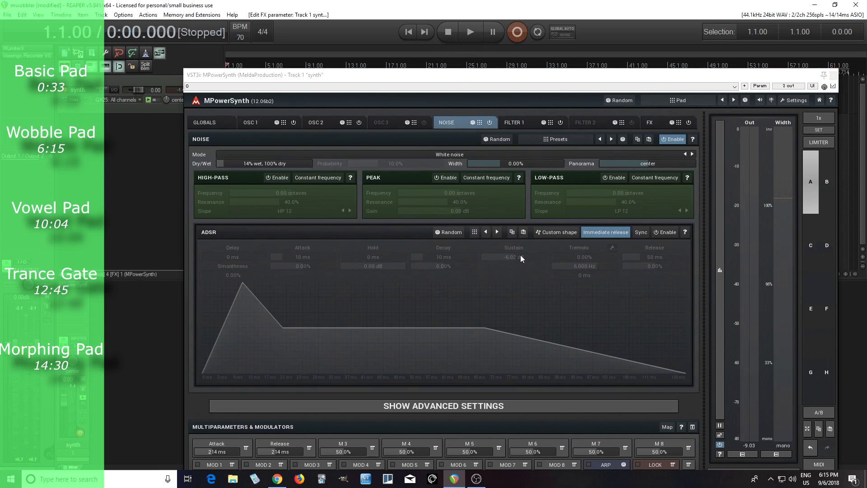
left_click(524, 122)
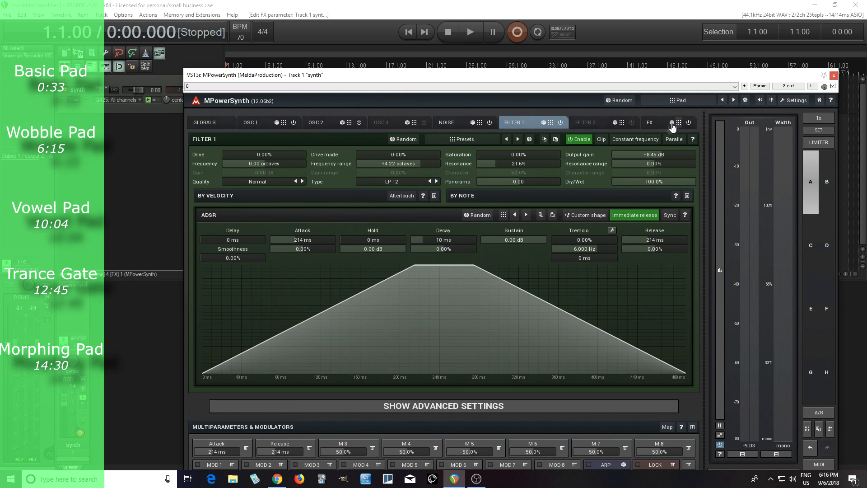
left_click(656, 124)
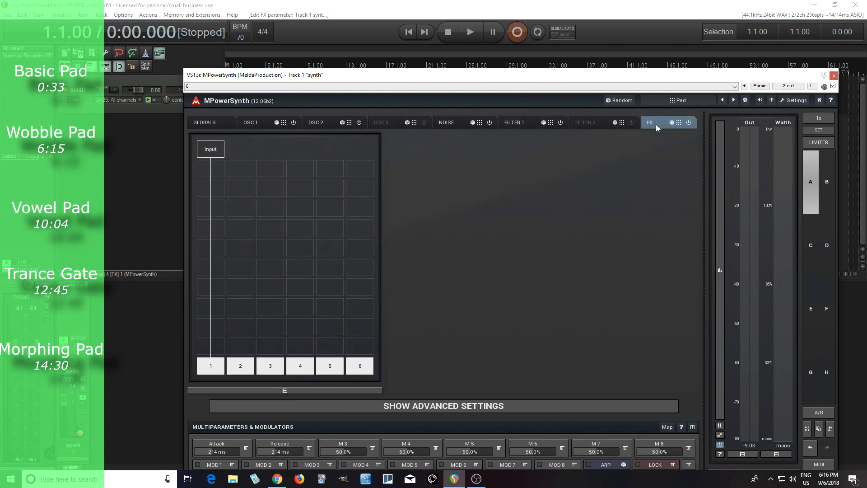
left_click(215, 176)
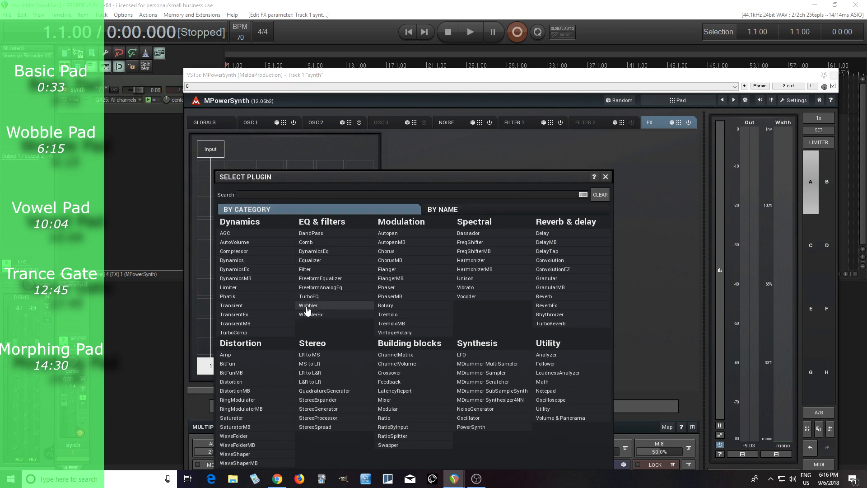
left_click(605, 176)
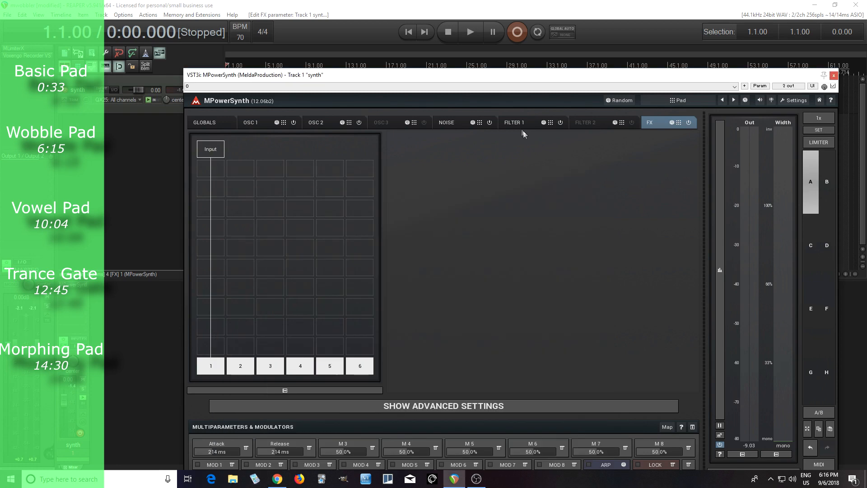
Sync the Filter 1 envelope's tremolo to 1/16 and set its depth to 50.8%, checking it in playback
left_click(520, 127)
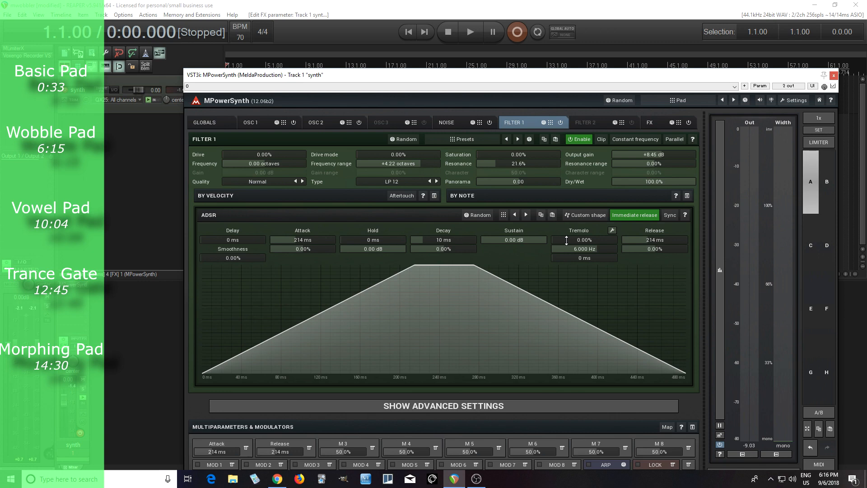
left_click(612, 231)
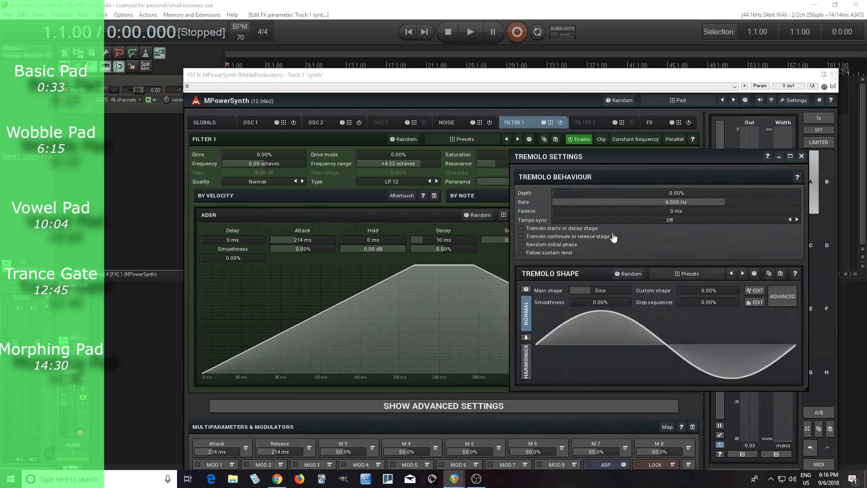
left_click(681, 225)
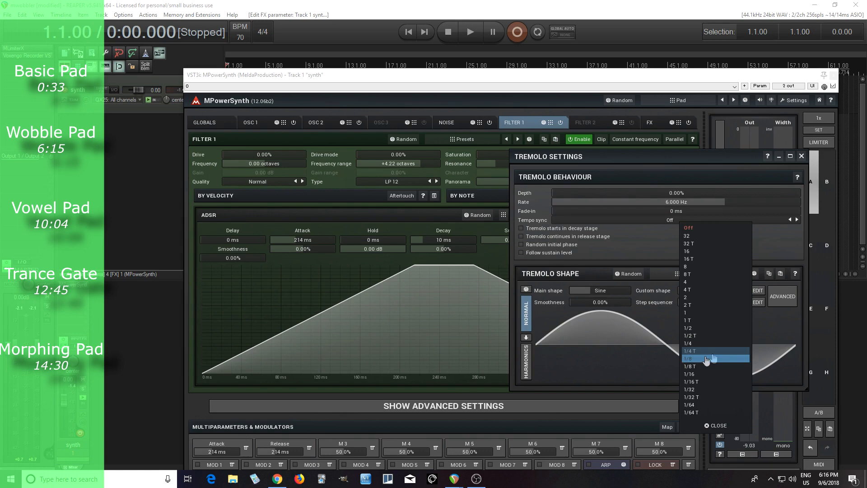
left_click(713, 374)
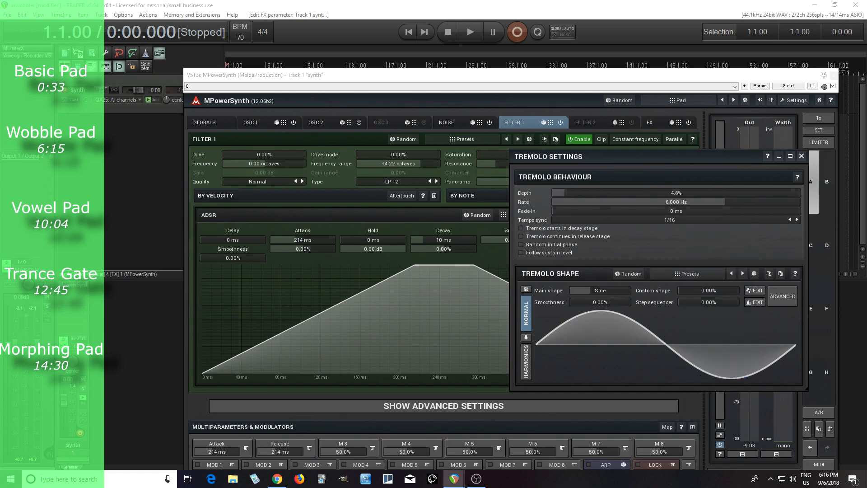
left_click_drag(565, 193, 627, 193)
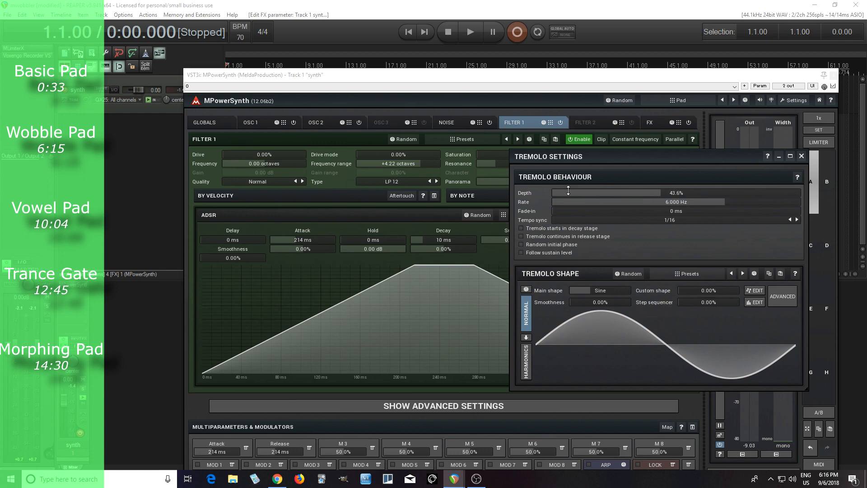
left_click(476, 38)
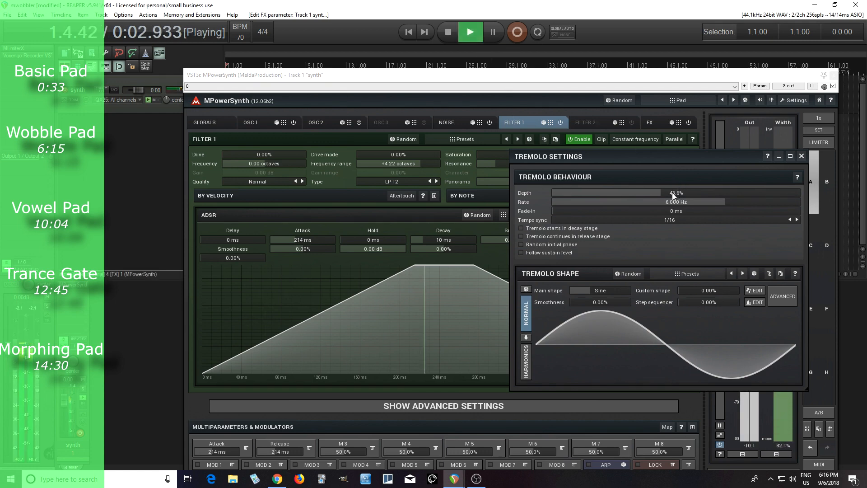
left_click_drag(672, 193, 690, 193)
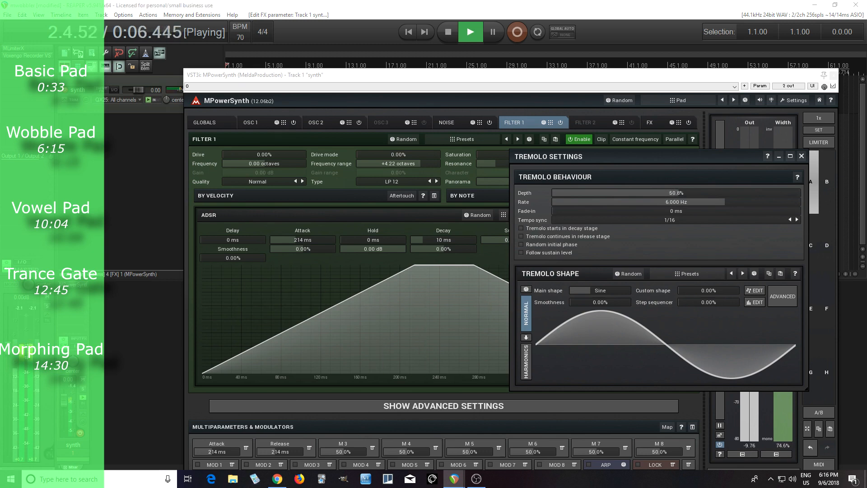
left_click(446, 34)
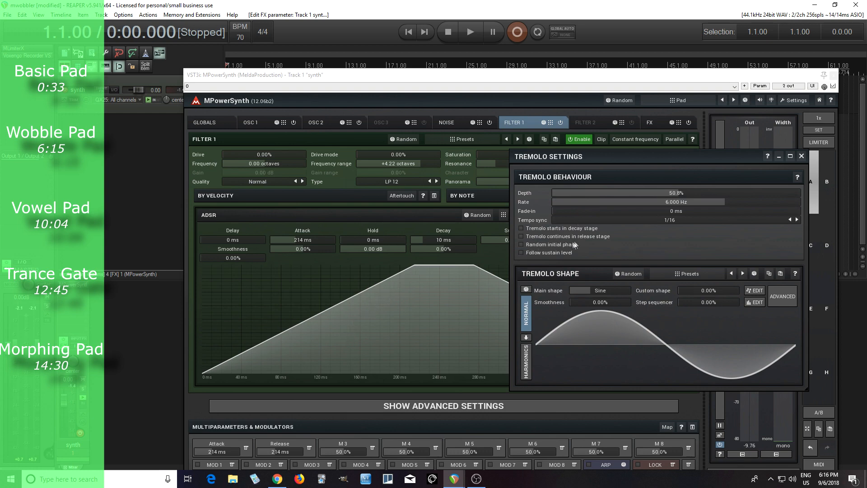
Make the Filter 1 tremolo start in the decay stage and listen to the track
left_click(522, 229)
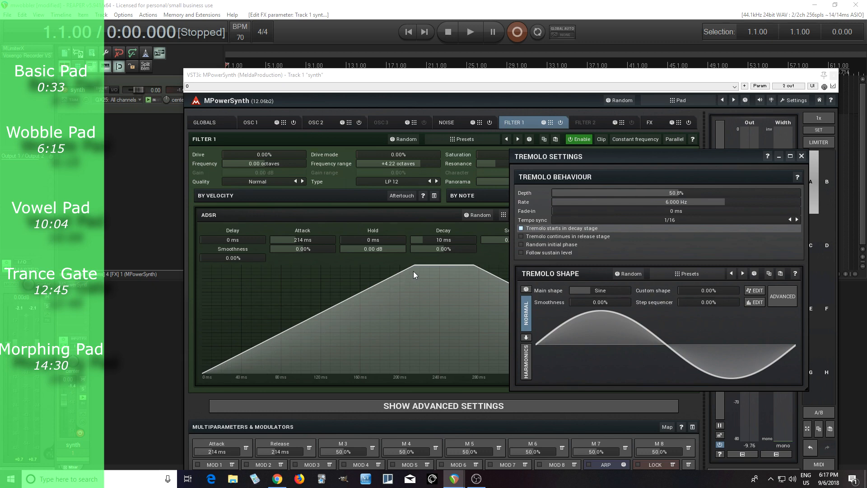
left_click(471, 33)
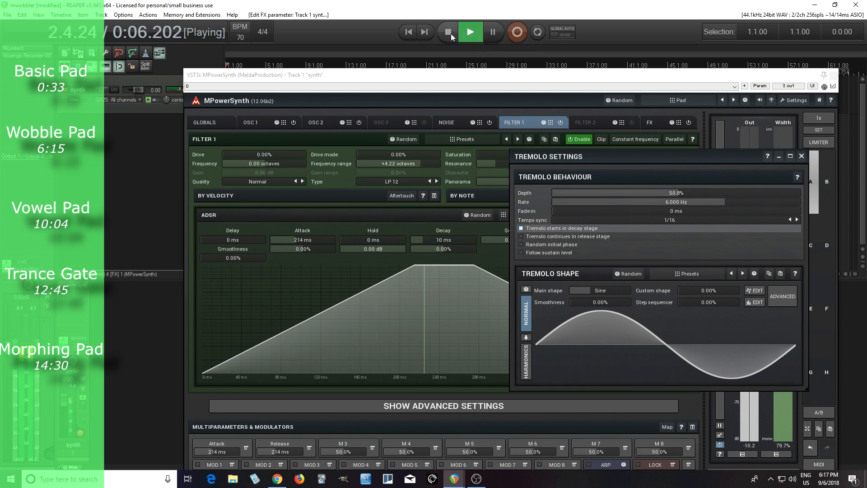
left_click(450, 32)
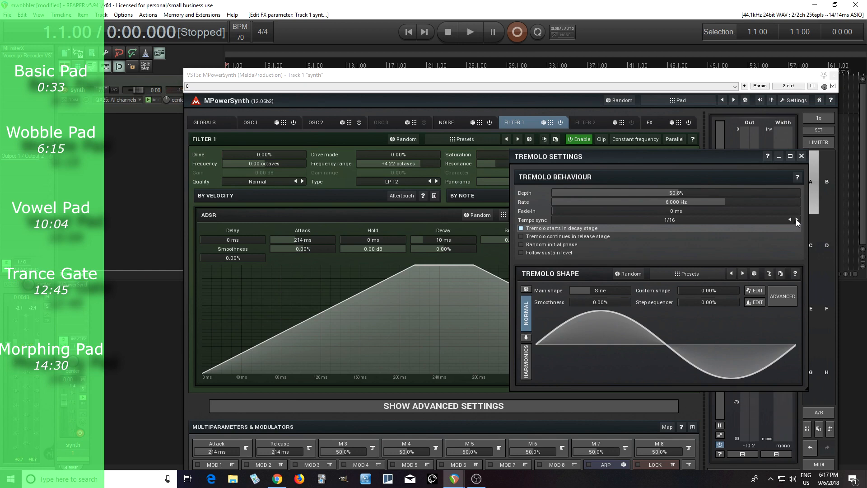
Set the Filter 1 tremolo's tempo sync to 1/16 T, listen to the track, and close the tremolo settings
left_click(797, 219)
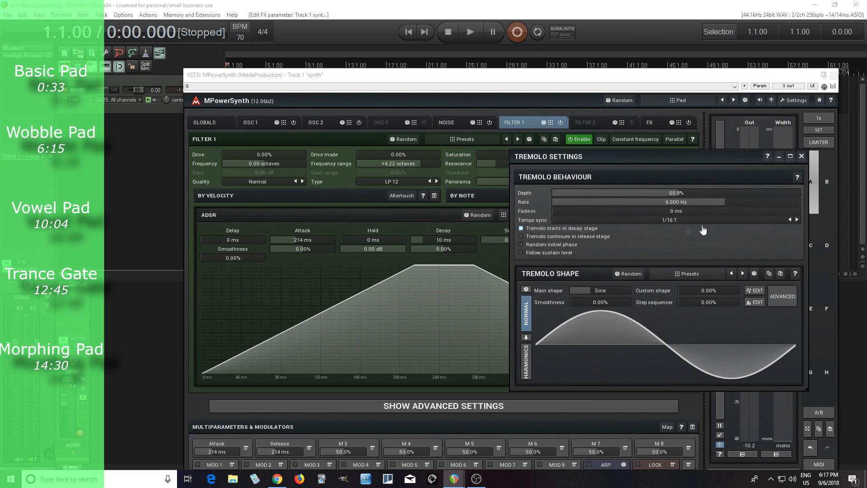
left_click(470, 32)
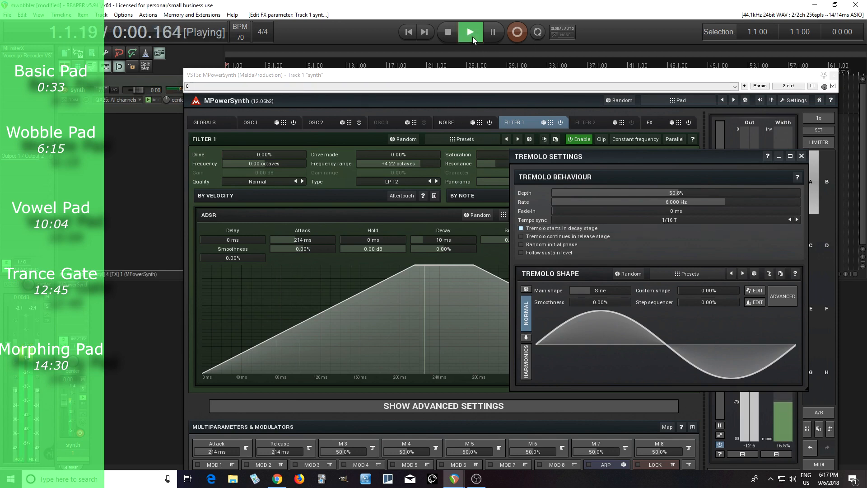
left_click(803, 156)
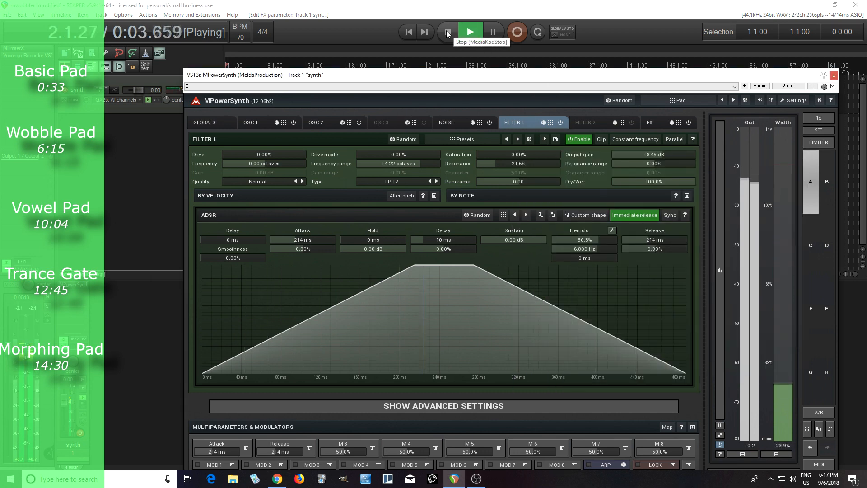
left_click(447, 31)
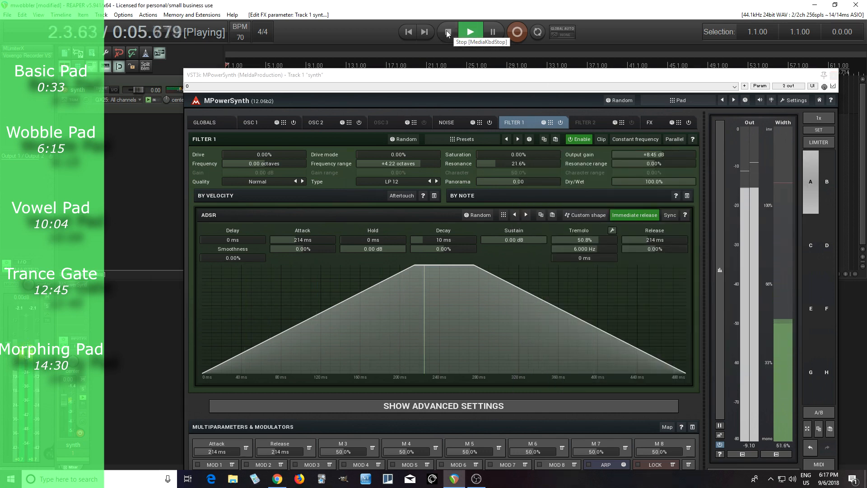
left_click(447, 31)
Add TurboReverb to the first FX slot and load its Warm hall preset from Large spaces in the detached editor
left_click(654, 123)
left_click(221, 168)
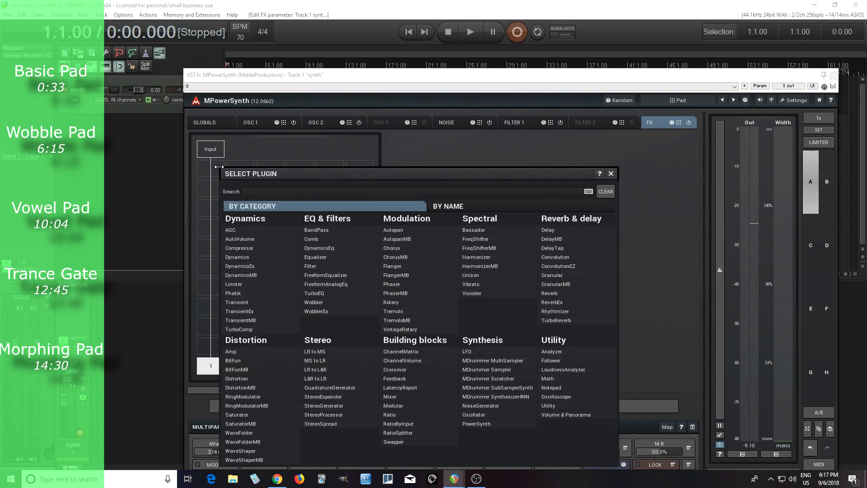
left_click(569, 322)
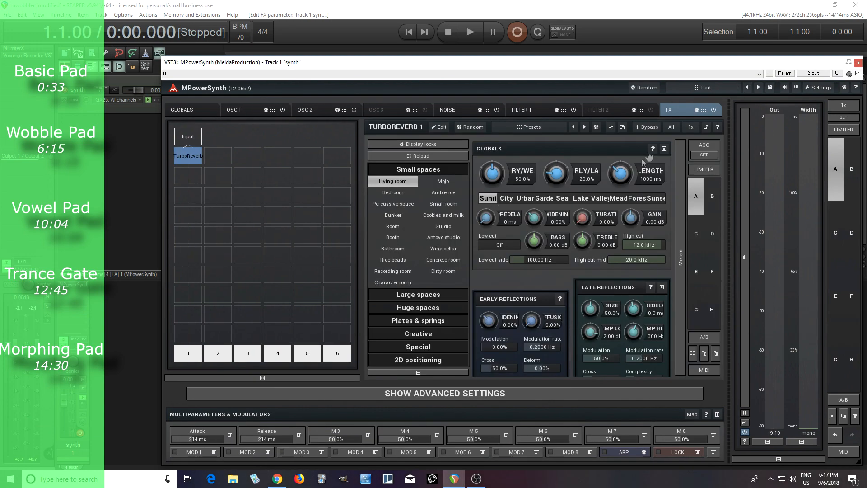
left_click(706, 127)
left_click(217, 385)
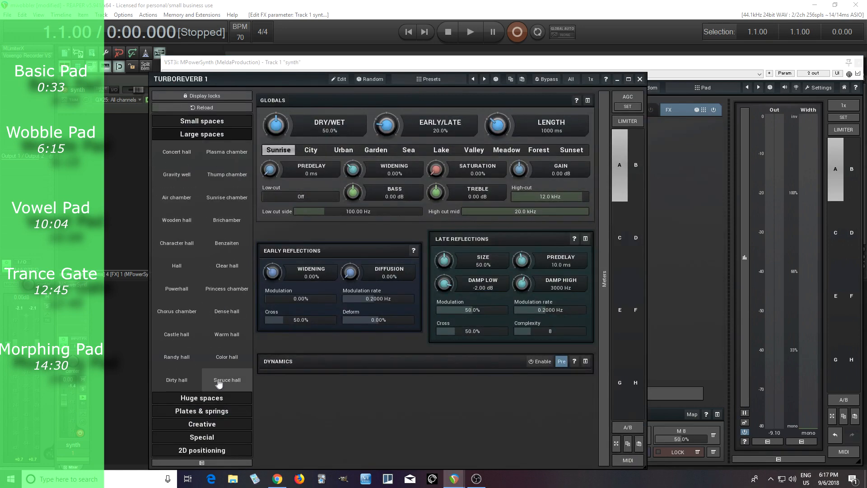
left_click(227, 334)
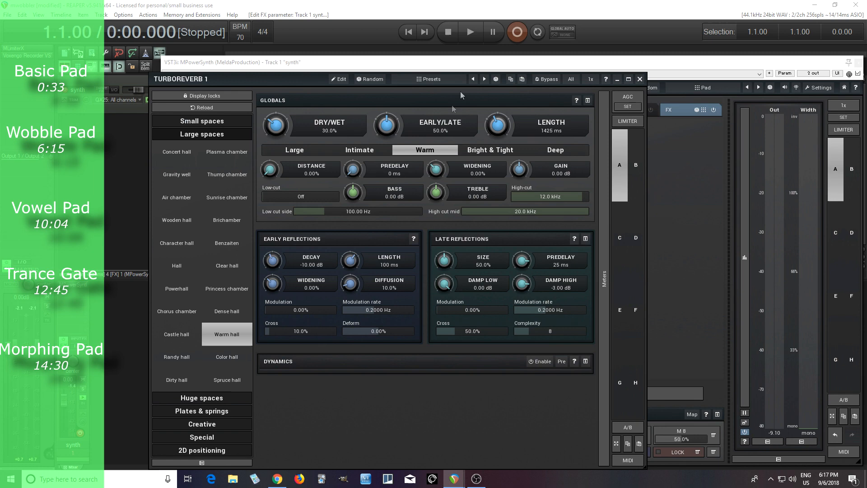
Set TurboReverb's low-cut to 100.3 Hz during playback, stop the track, and close the reverb editor
left_click(475, 33)
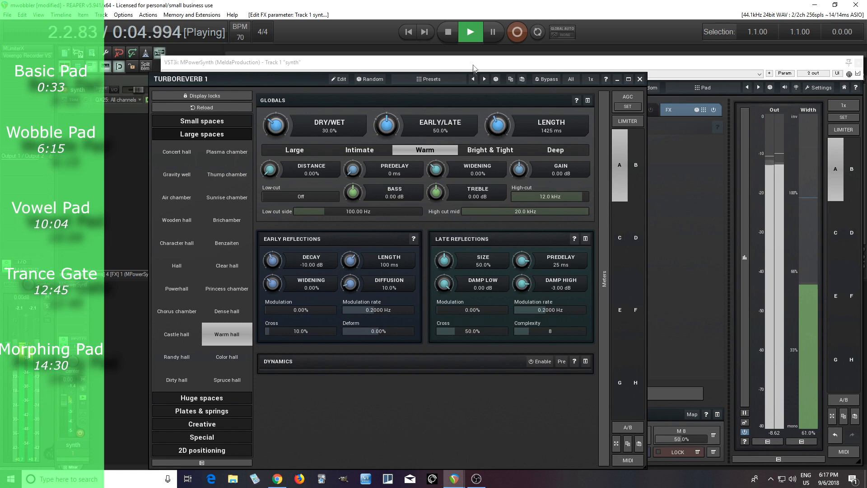
left_click_drag(285, 197, 308, 197)
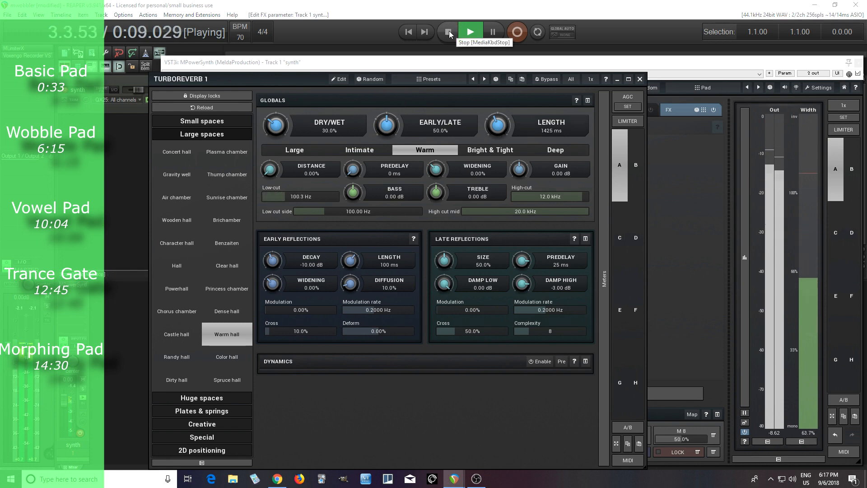
left_click(450, 33)
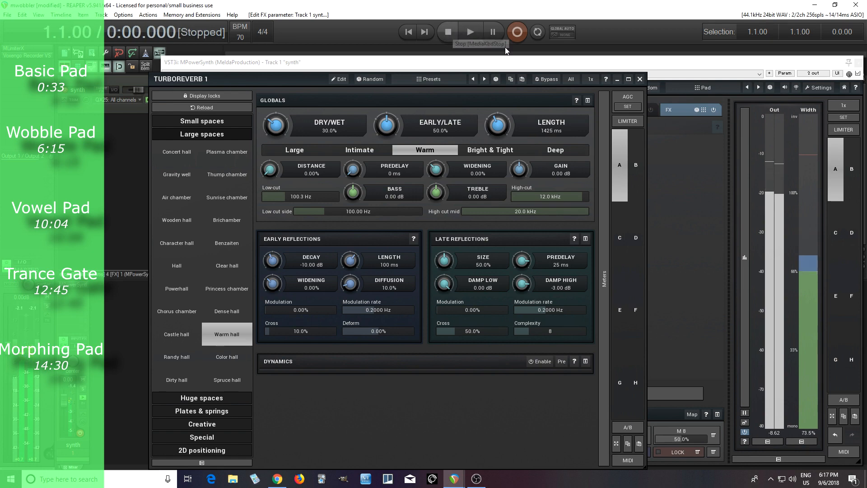
left_click(640, 79)
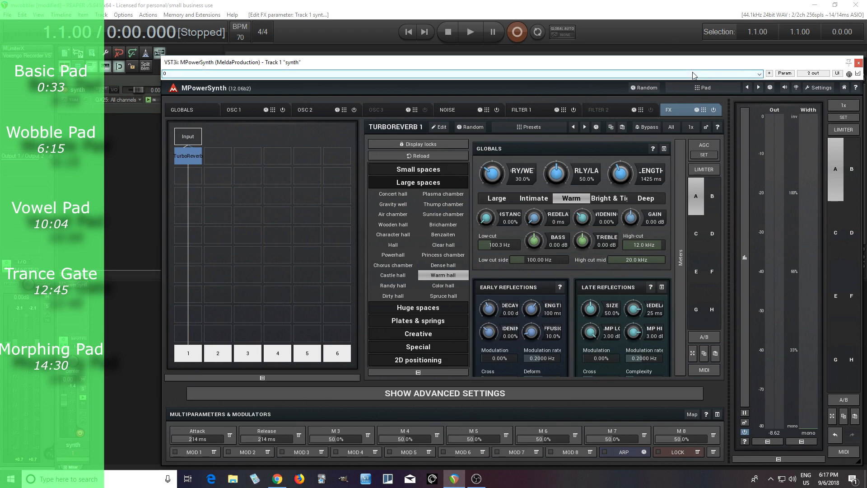
Load the saved Pad preset from the Templates folder
left_click(705, 88)
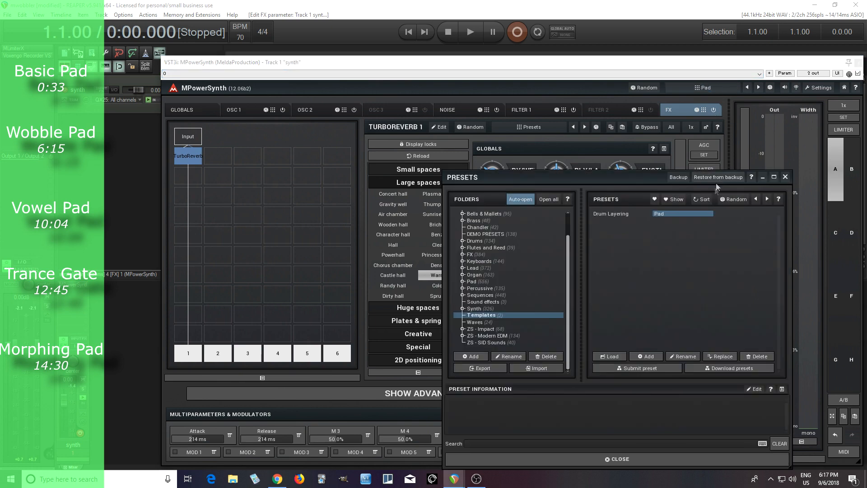
left_click(665, 212)
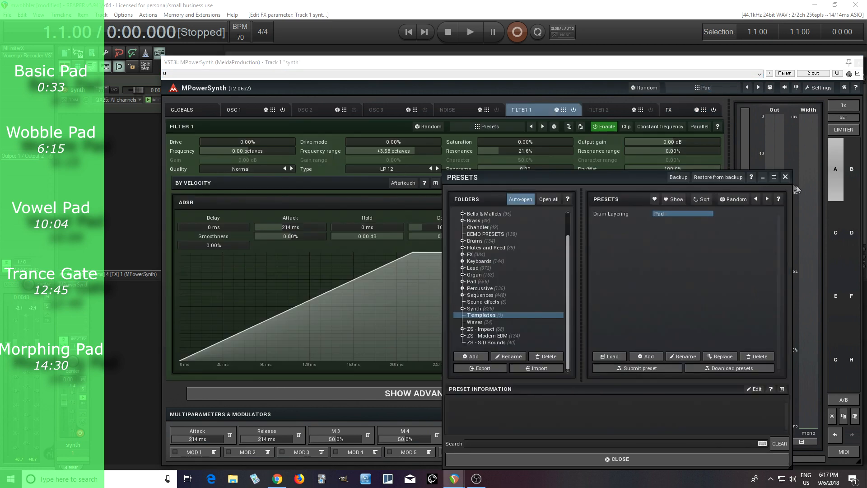
Close the preset browser, enable oscillator 2, and set its normal main shape to Rectangle
left_click(786, 177)
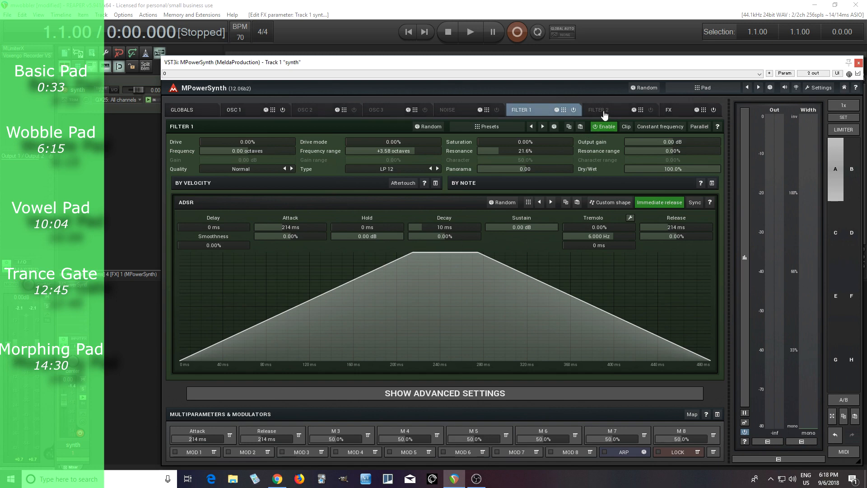
left_click(305, 111)
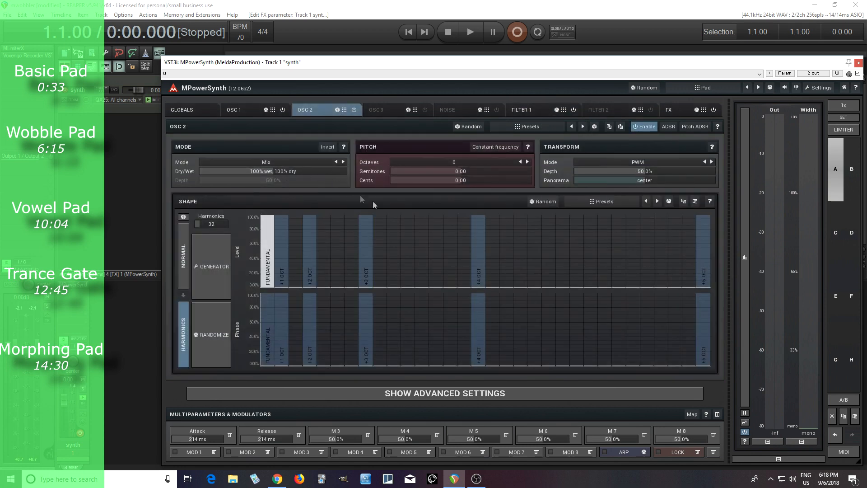
left_click(184, 262)
left_click(444, 286)
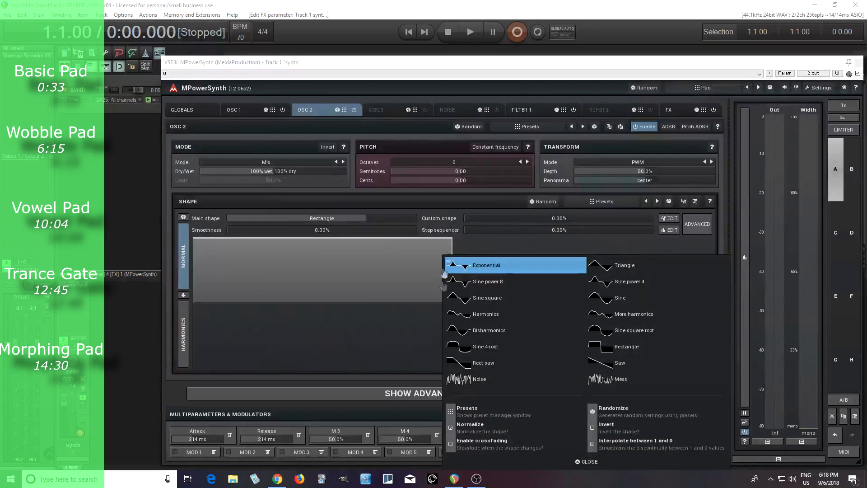
Set oscillator 2's pitch to -1 octave and its dry/wet mix to 52% wet, and listen to the track
left_click(519, 163)
left_click_drag(286, 171, 286, 181)
left_click(470, 34)
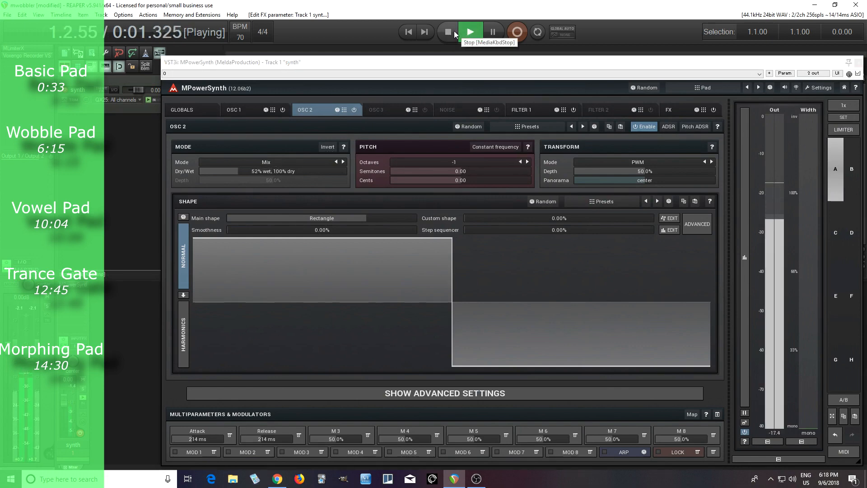
left_click(455, 34)
Raise Filter 1's frequency range to +4.74 octaves and listen to the result
left_click(525, 111)
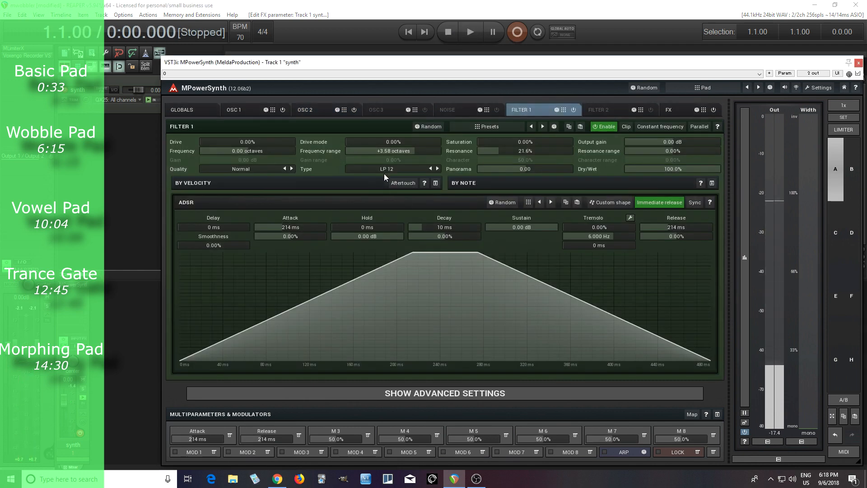
left_click_drag(416, 151, 419, 151)
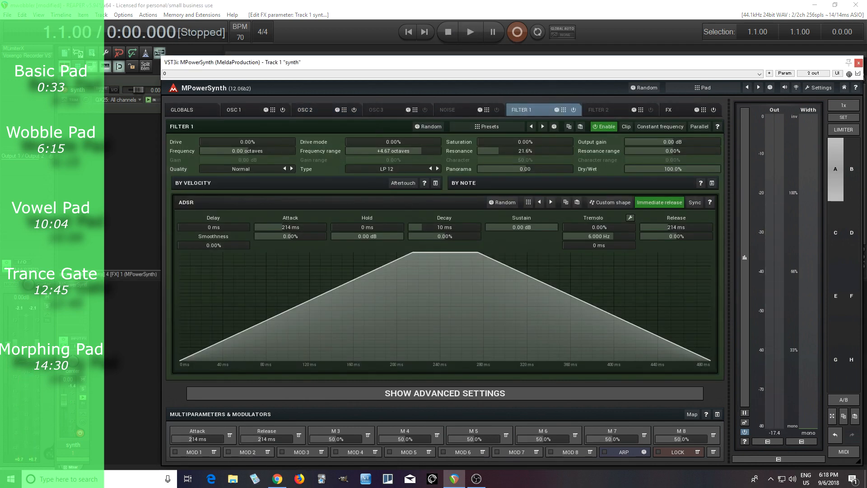
left_click(472, 31)
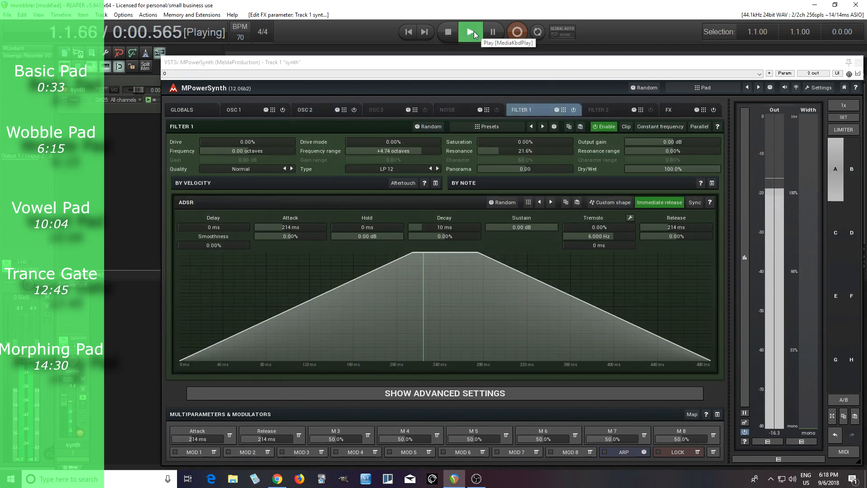
left_click(449, 33)
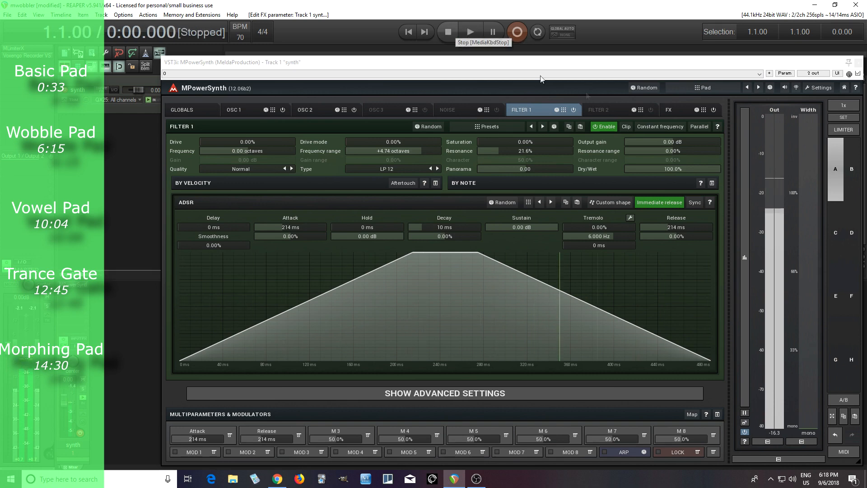
Enable Filter 2 and set its type to Formant A-E-I-O-U
left_click(609, 109)
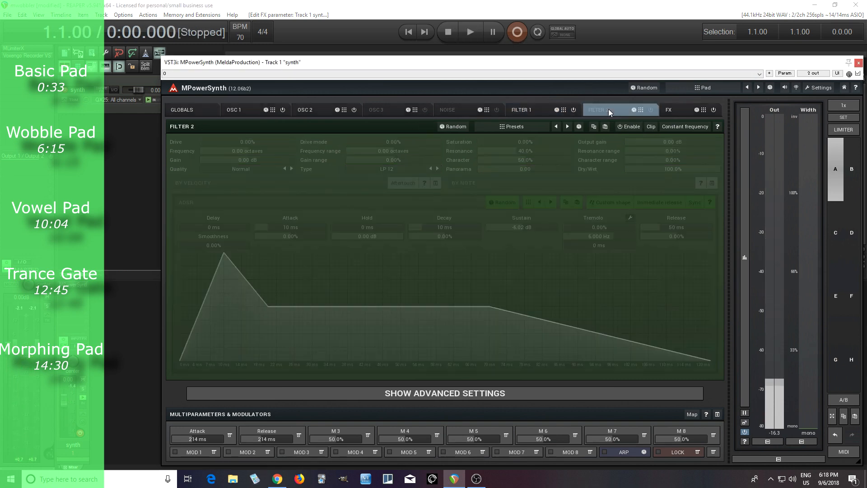
left_click(652, 111)
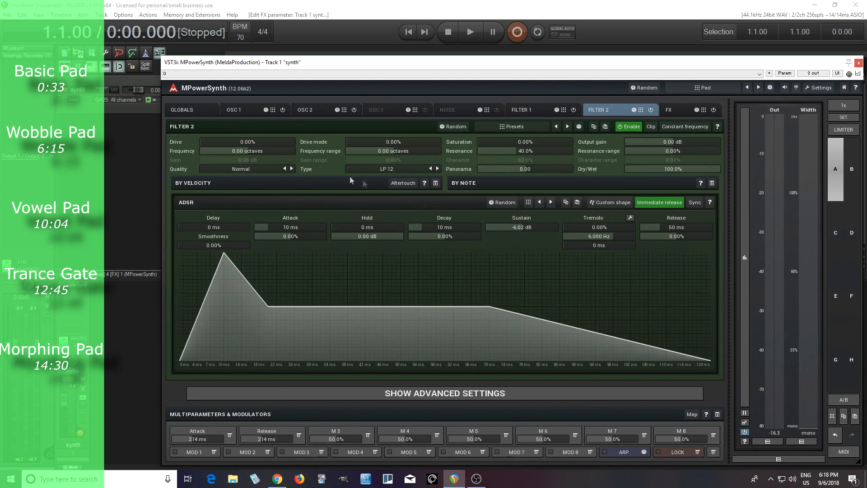
left_click(399, 170)
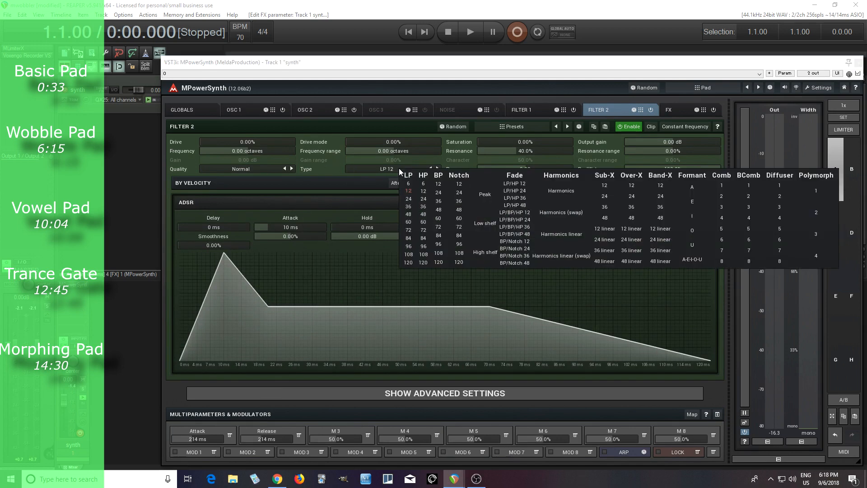
left_click(693, 261)
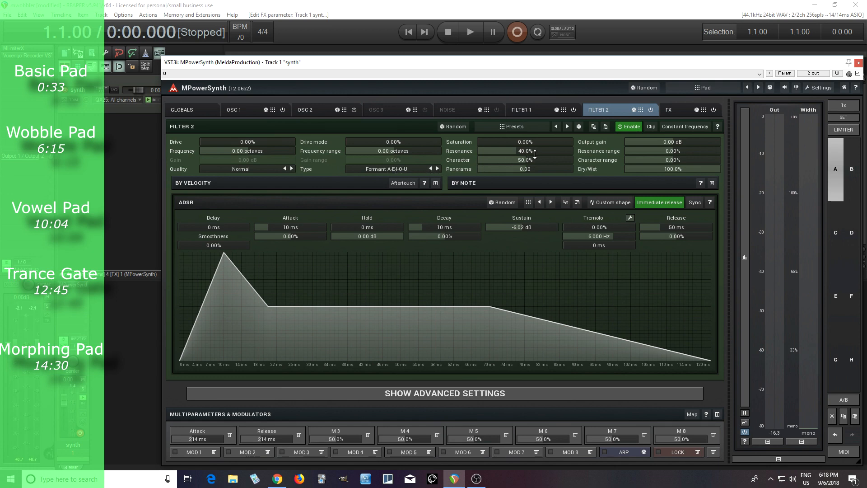
Sweep Filter 2's Character during playback to hear the vowels, reset it to its default, and stop the track
left_click(470, 33)
left_click_drag(532, 160, 555, 160)
double_click(528, 161)
left_click(450, 35)
Set Filter 2's ADSR to 354 ms attack, 0.00 dB sustain and 261 ms release, with Character range at 68.0%
mouse_move(291, 228)
left_mouse_down()
mouse_move(345, 227)
mouse_move(294, 223)
left_mouse_up()
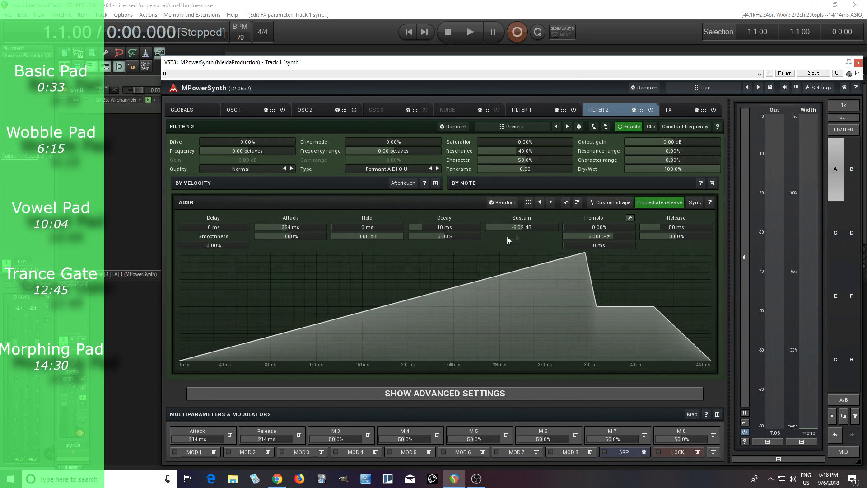
left_click_drag(538, 228, 538, 194)
left_click_drag(671, 229, 671, 204)
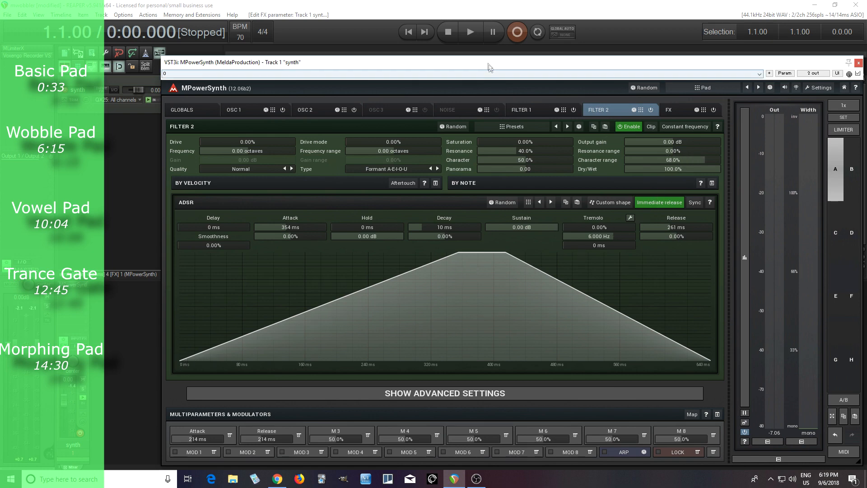
Set Filter 2's Character to 45.2% and Resonance to 47.6% while the track plays, and stop playback
left_click(473, 30)
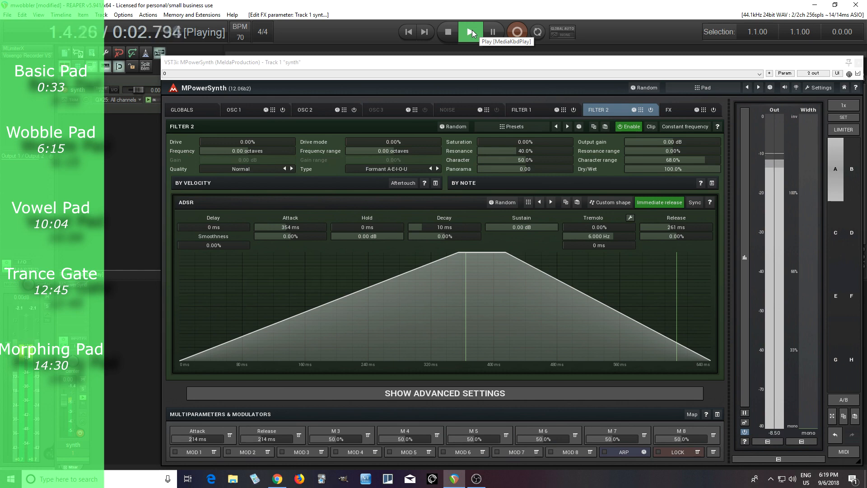
left_click_drag(530, 160, 530, 160)
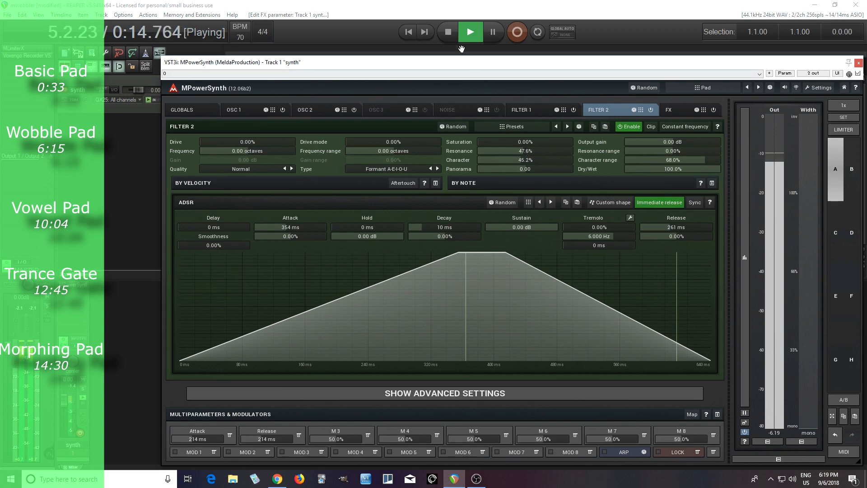
left_click(449, 33)
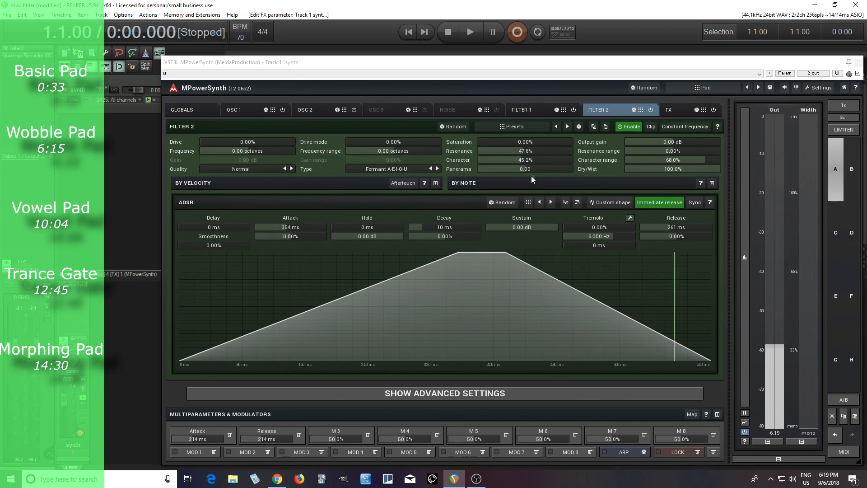
Set Filter 2's Character to 71.2% and Character range to -40.0%, checking the sound in playback
left_click_drag(533, 160, 532, 149)
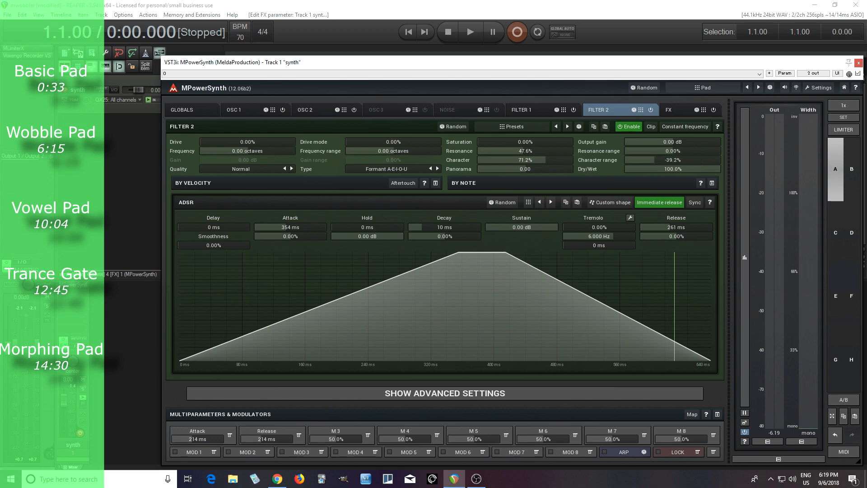
left_click(472, 36)
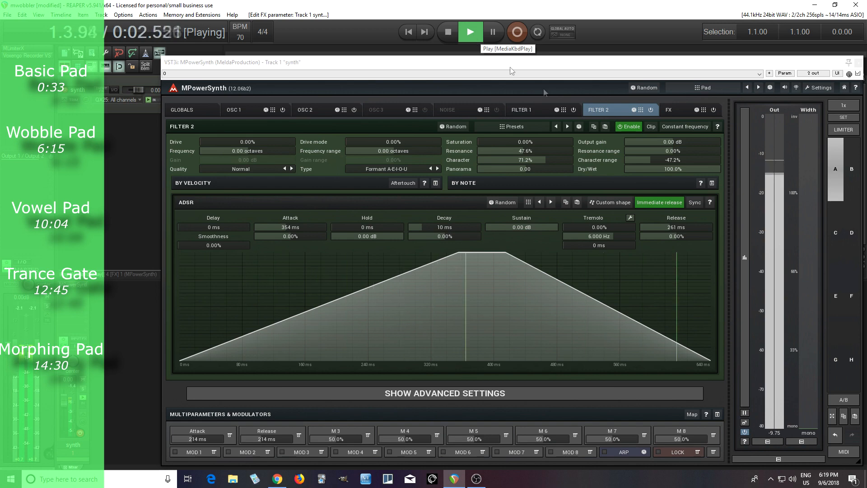
left_click_drag(668, 155, 668, 154)
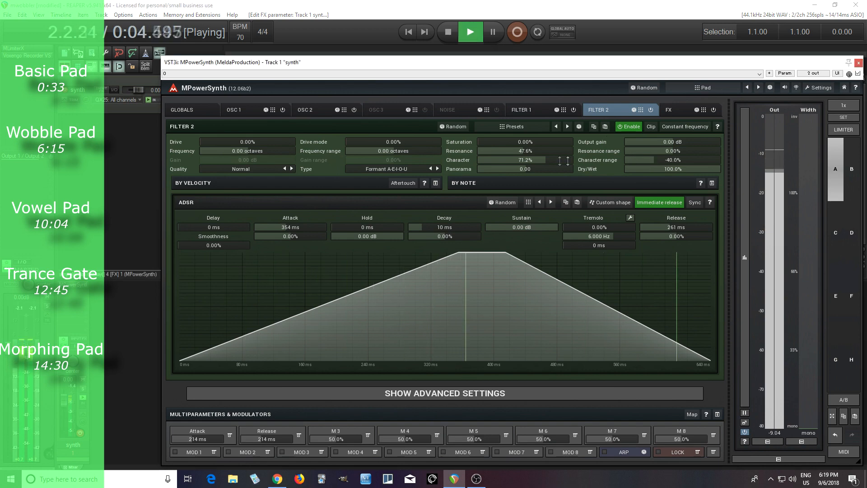
left_click(449, 31)
Add Chorus to the first FX slot and load its Basic preset
left_click(675, 112)
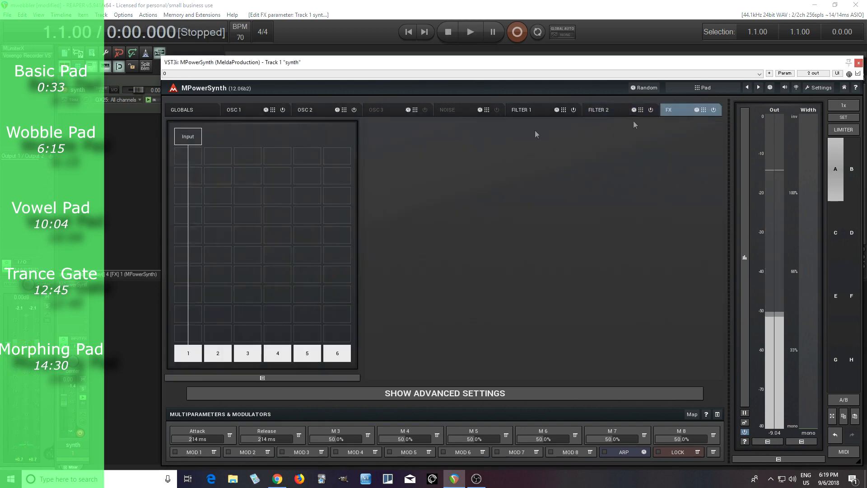
left_click(193, 158)
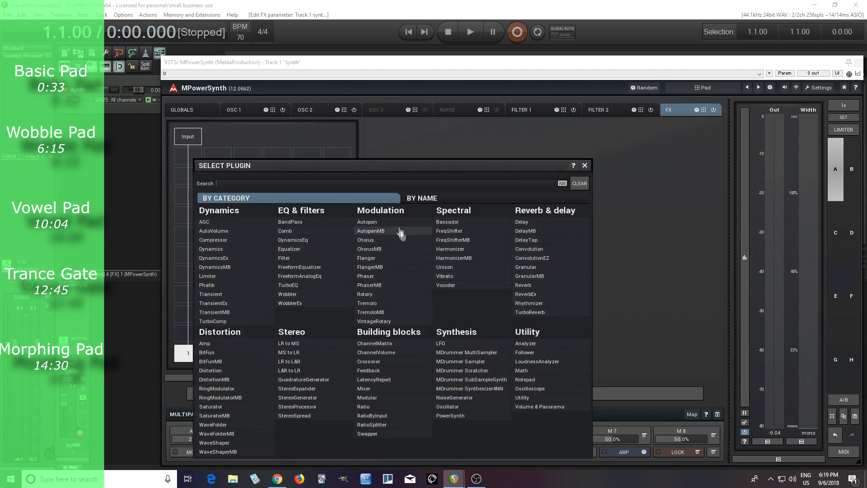
left_click(378, 241)
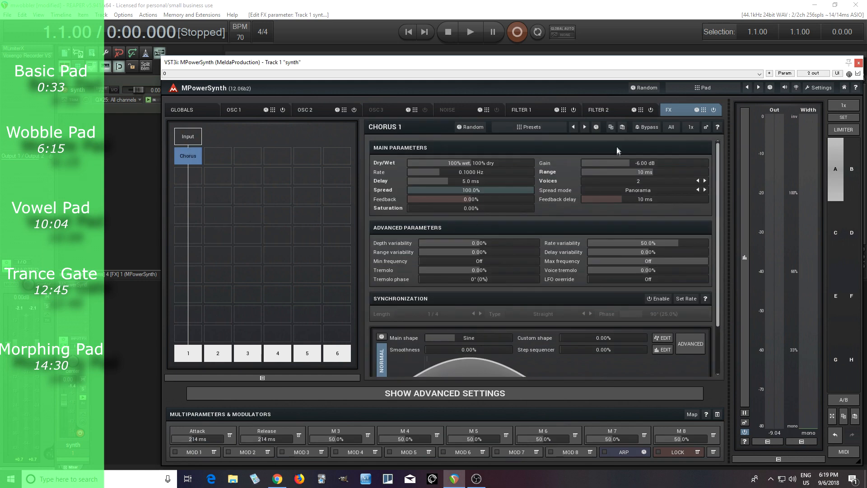
left_click(542, 127)
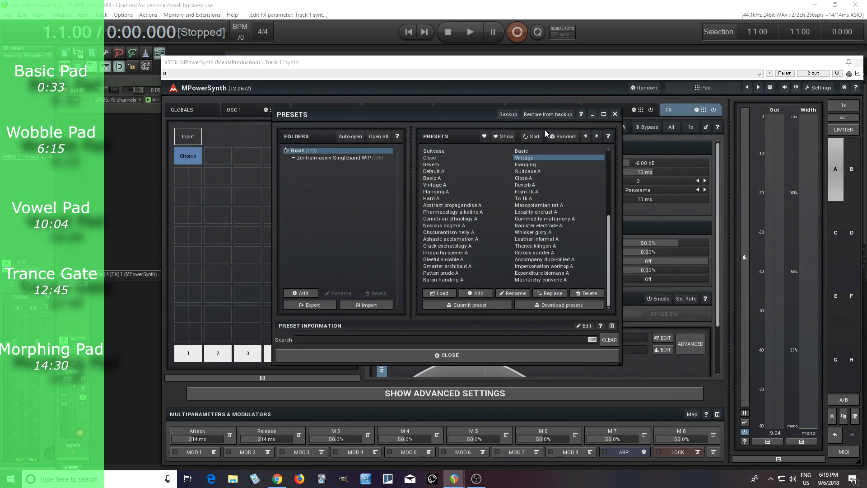
left_click(527, 151)
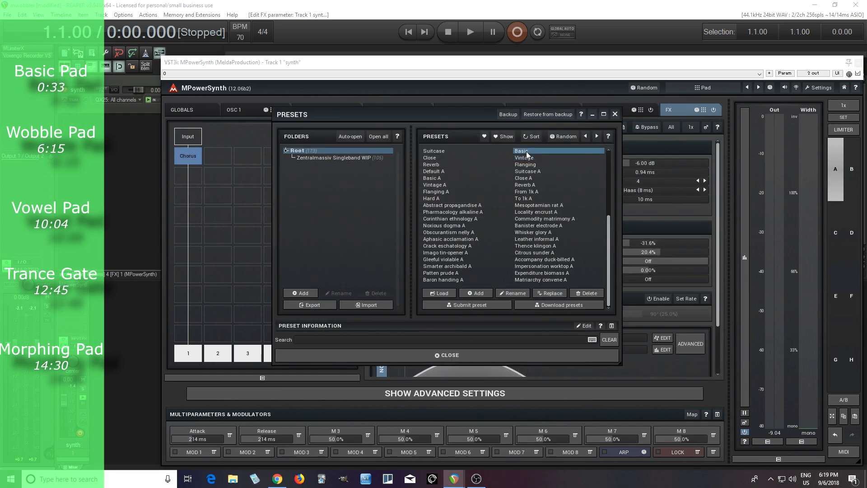
left_click(615, 115)
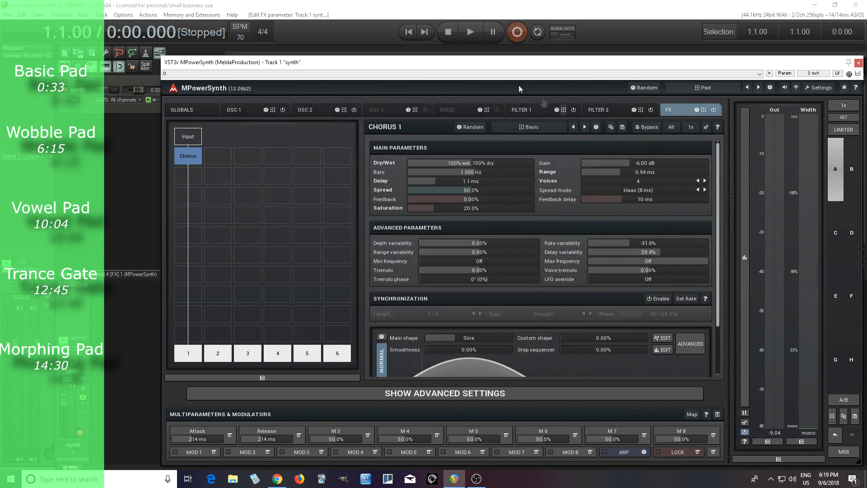
Listen to the pad with the chorus while viewing Filter 2's envelope, and stop playback
left_click(475, 34)
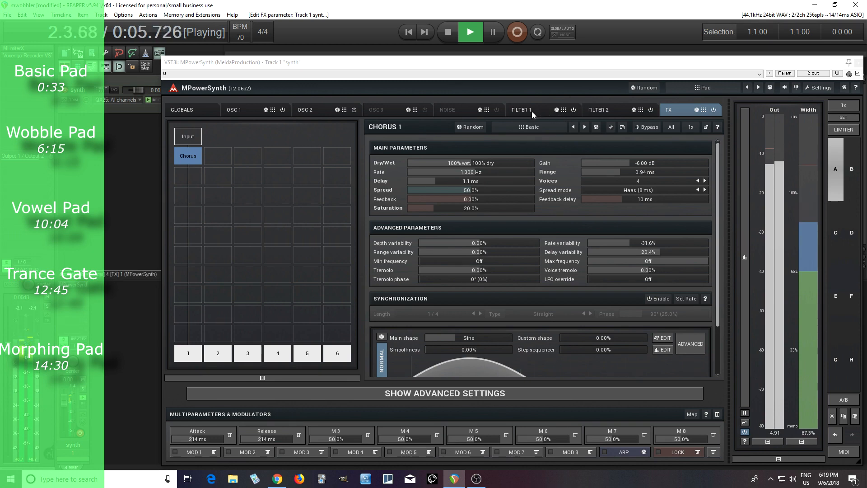
left_click(601, 112)
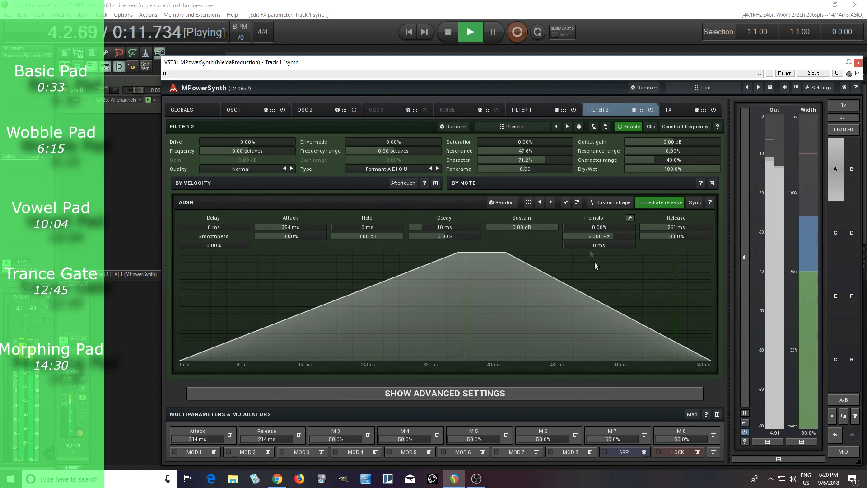
left_click(448, 32)
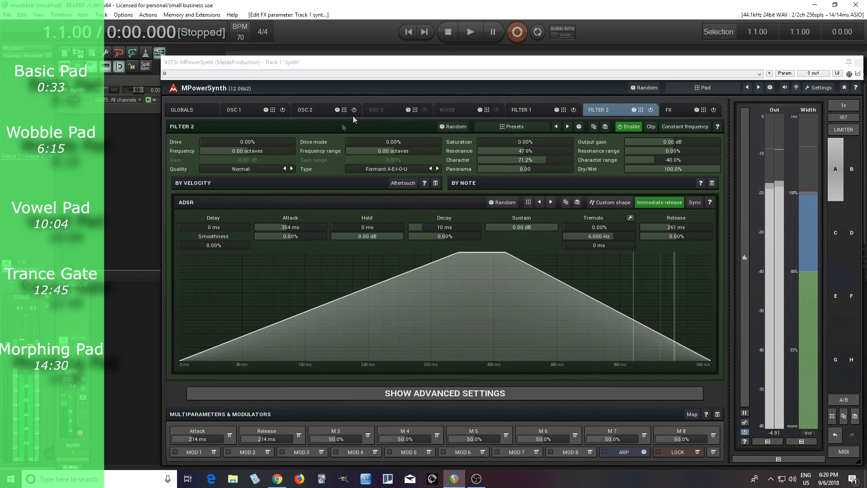
Lower oscillator 2's dry/wet mix to 25% wet and listen to the track with Filter 2 displayed
left_click(307, 109)
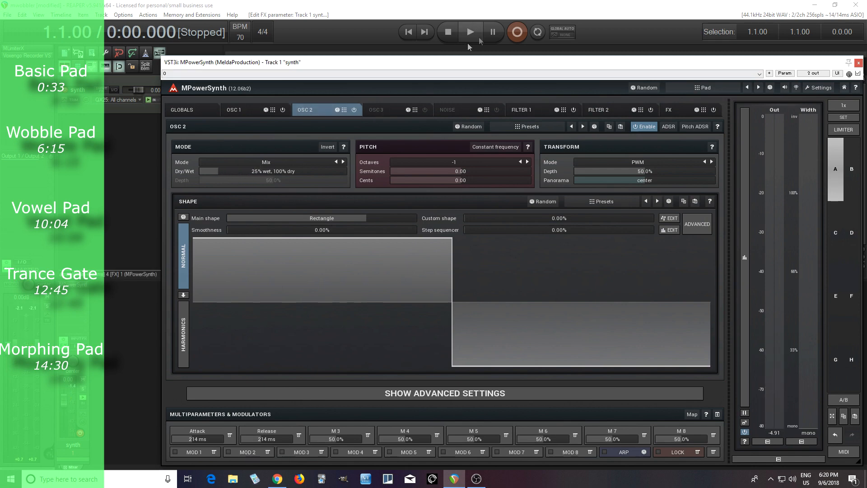
left_click(599, 109)
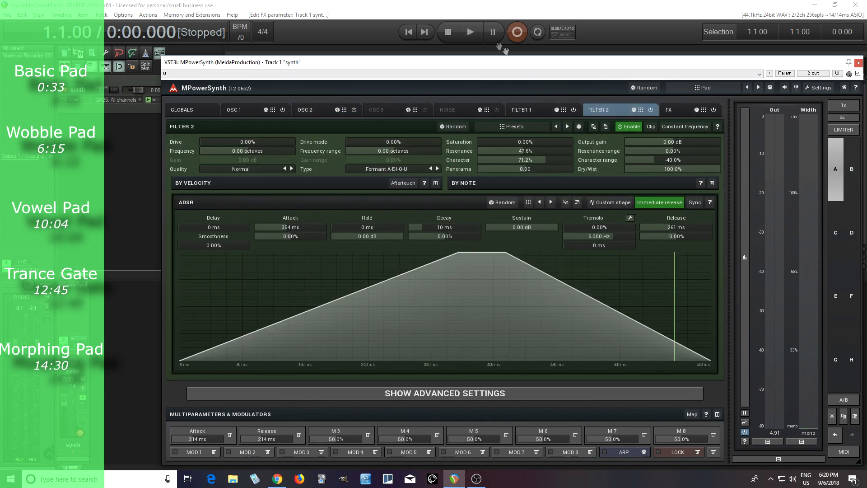
left_click(474, 34)
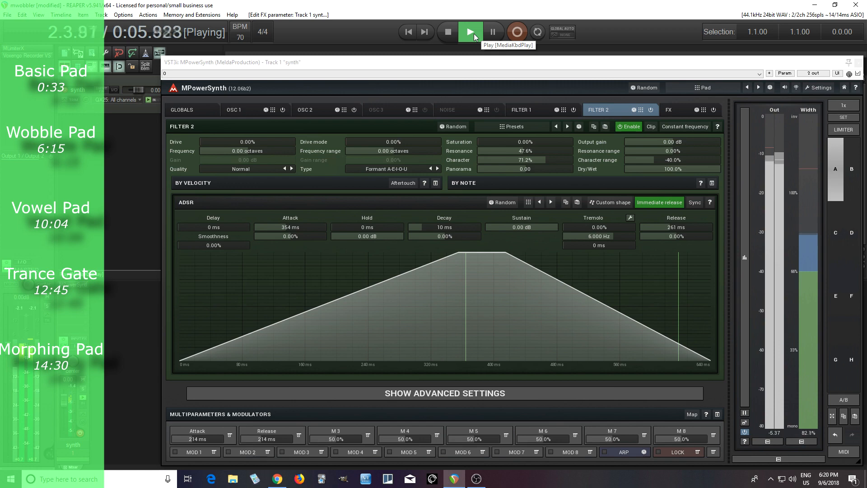
left_click(449, 32)
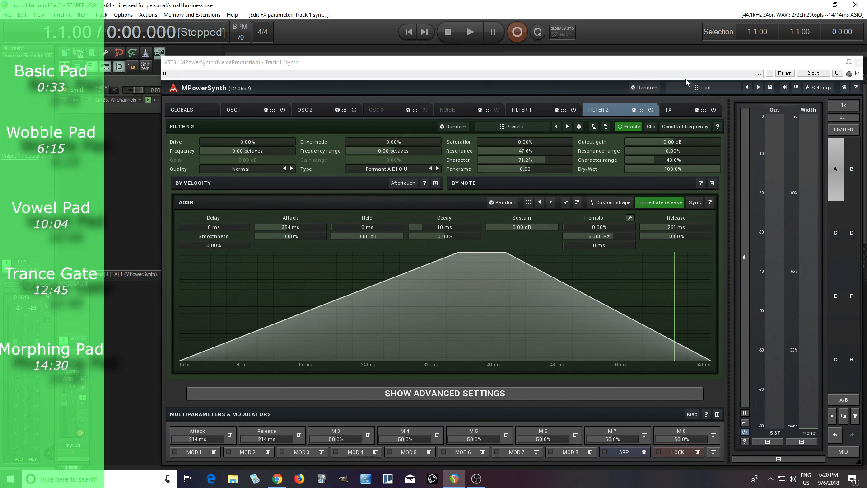
Reload the saved Pad preset from the Templates folder and close the preset browser
left_click(705, 89)
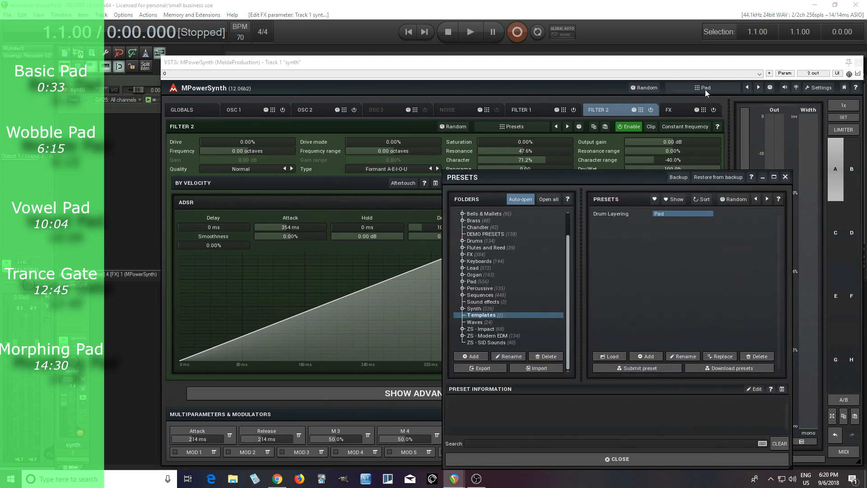
left_click(666, 216)
left_click(646, 458)
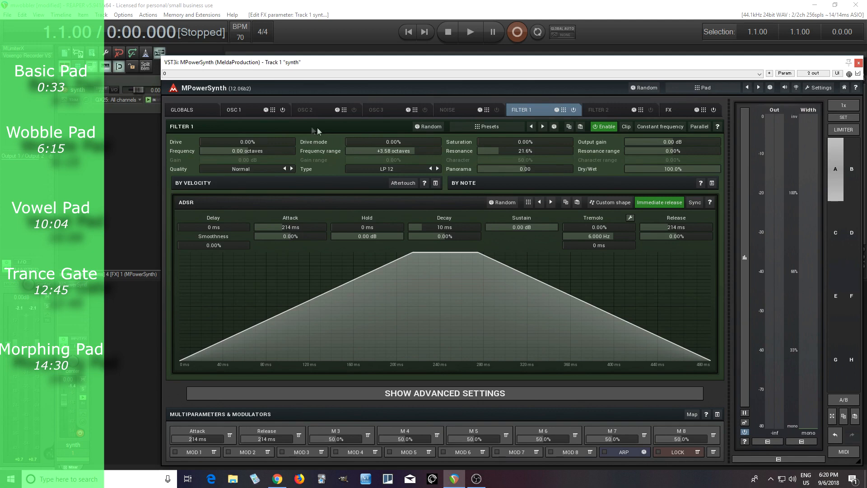
Enable unison on oscillator 1 with 10 voices and lower its detune to about 34.4% while listening to the track
left_click(245, 112)
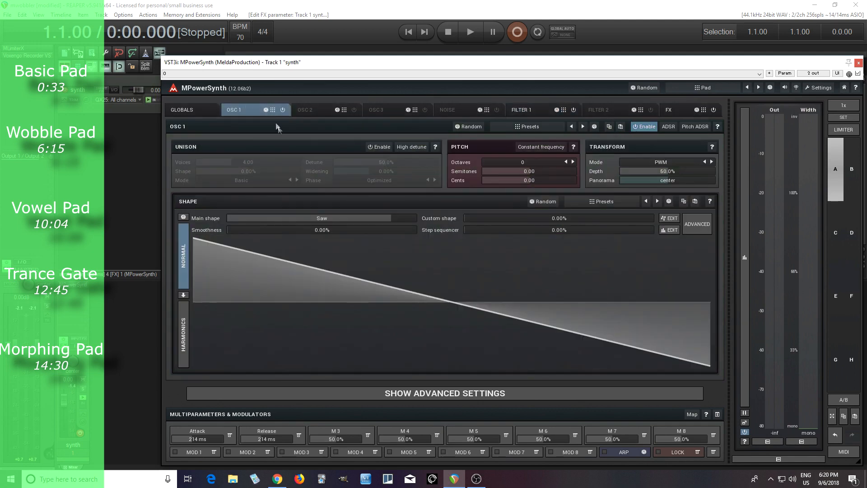
left_click(380, 148)
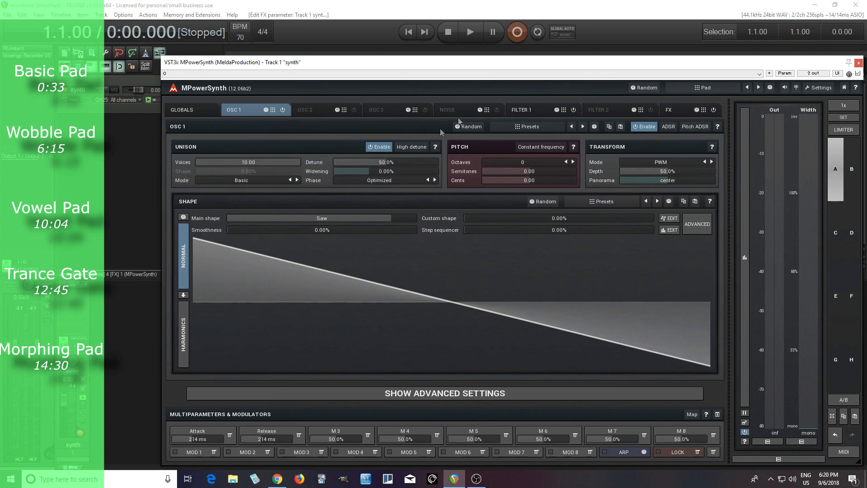
left_click(472, 33)
left_click_drag(394, 163, 376, 163)
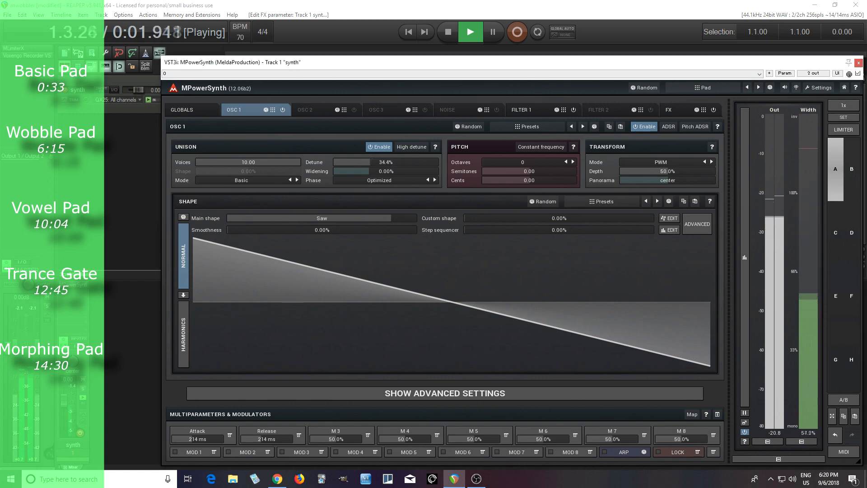
key("space")
Raise Filter 1's frequency range to about +4.93 octaves and its output gain to about +12.29 dB while listening
left_click(517, 110)
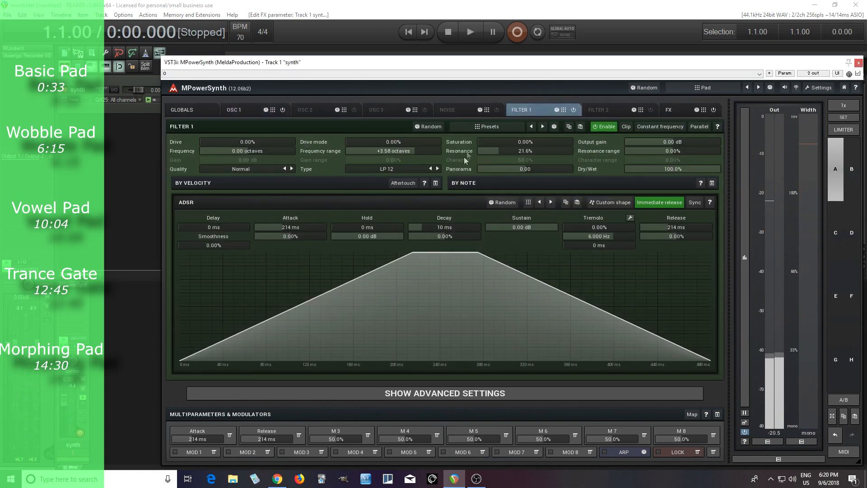
key("space")
left_click_drag(418, 150, 419, 137)
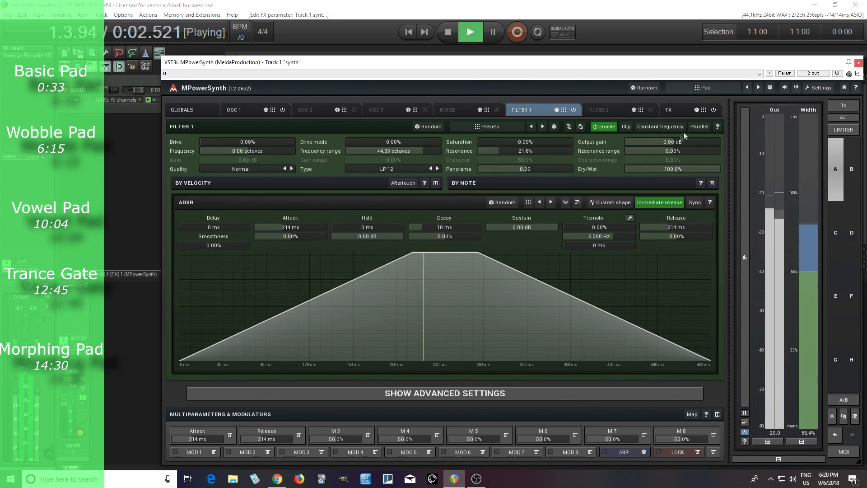
left_click_drag(675, 142, 674, 130)
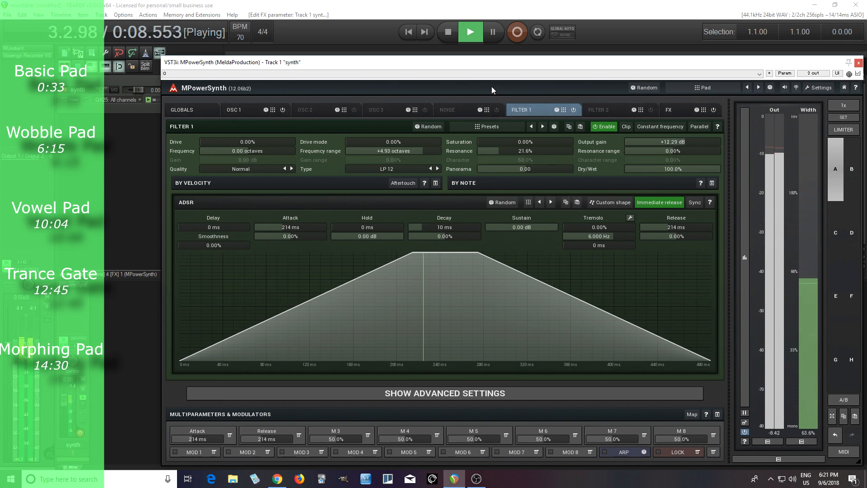
left_click(449, 32)
Add Rhythmizer to the first FX slot, open it in its own window, and load the "General (try enabling a modulator)" preset
left_click(679, 110)
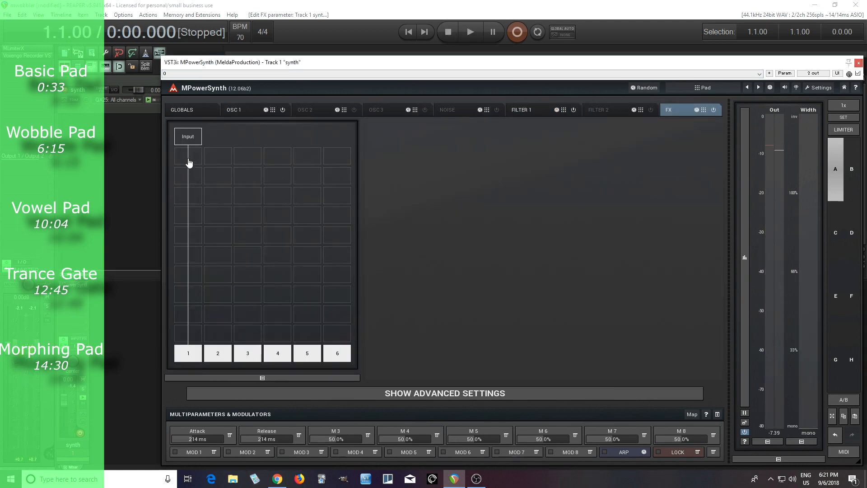
left_click(188, 156)
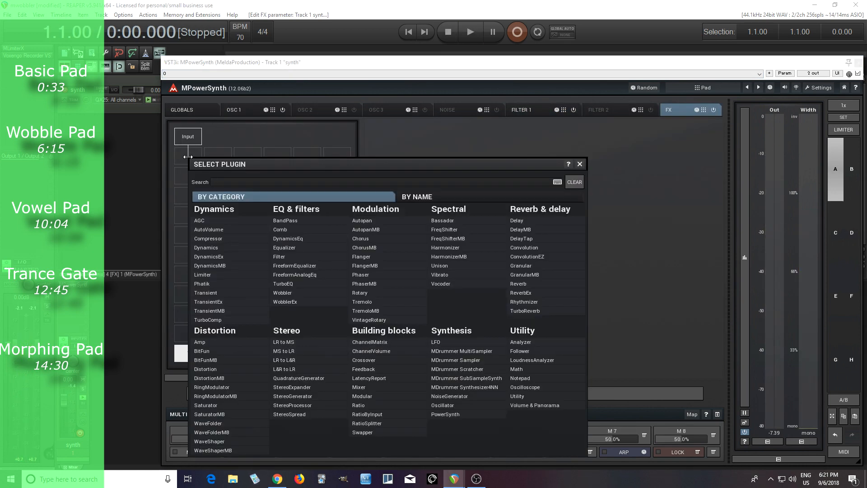
left_click(541, 305)
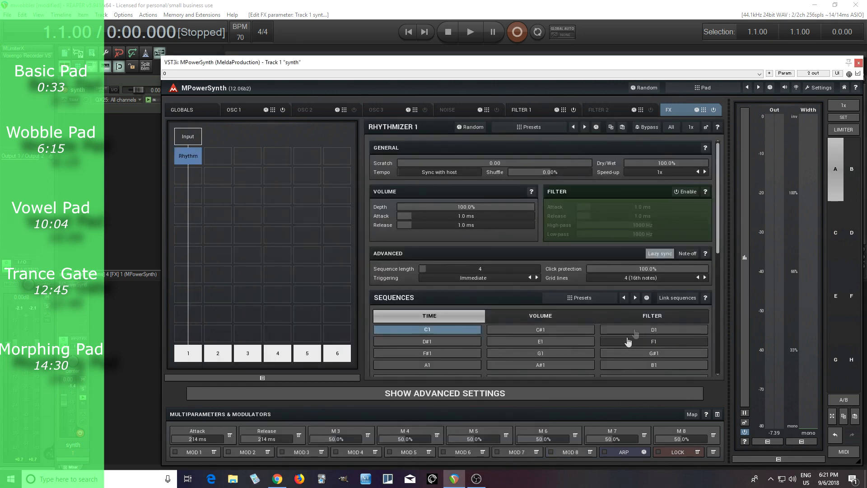
left_click(706, 128)
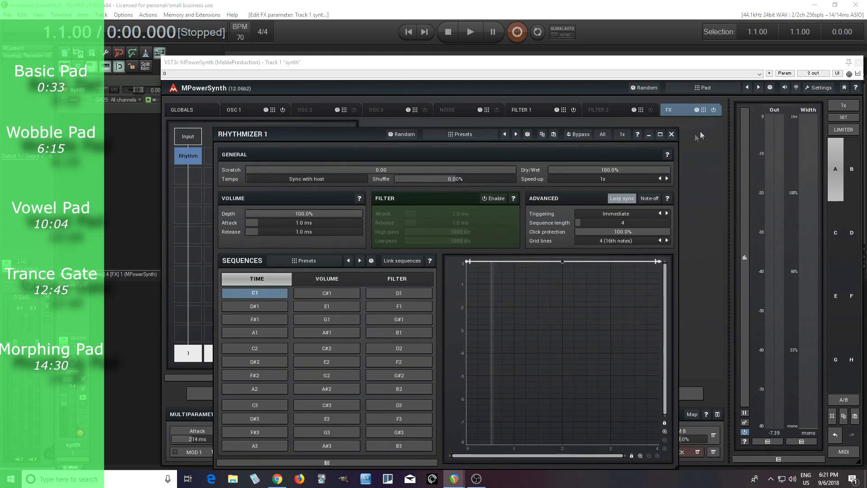
left_click(465, 135)
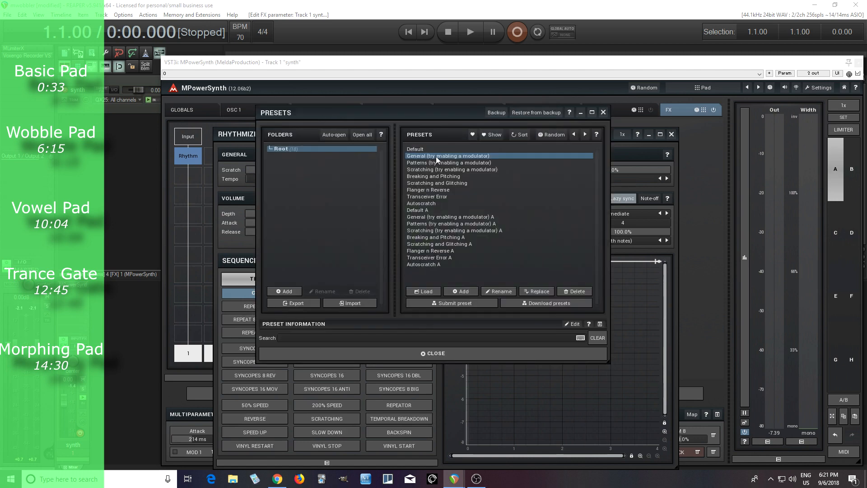
left_click(604, 112)
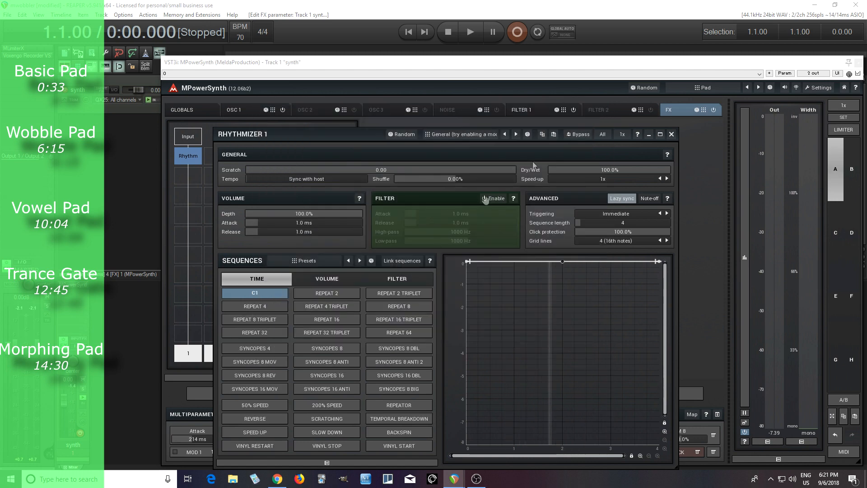
Audition Rhythmizer's volume sequences Trance Gate 8 and Trance Gate 9 during playback, and settle on Syncopation 2
left_click(327, 279)
left_click(345, 379)
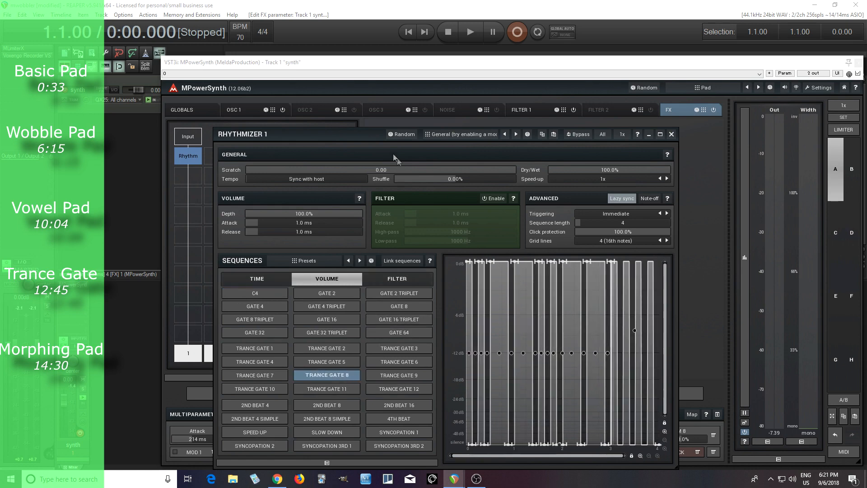
left_click_drag(354, 134, 354, 112)
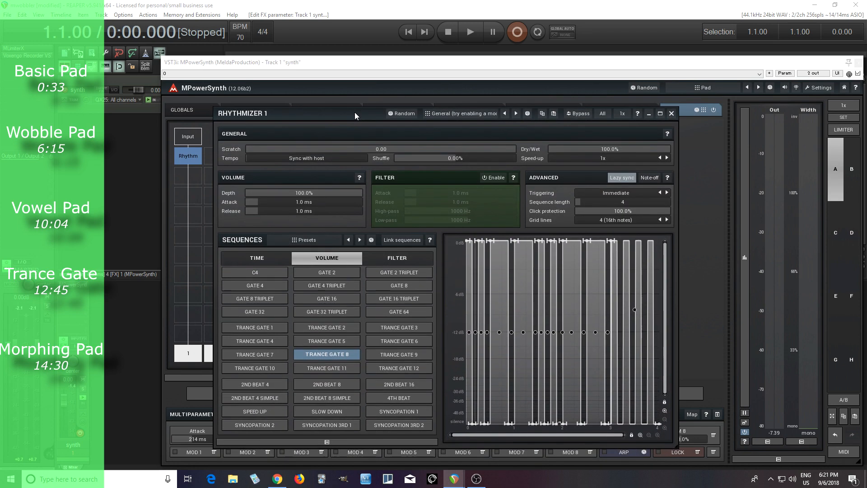
left_click(467, 34)
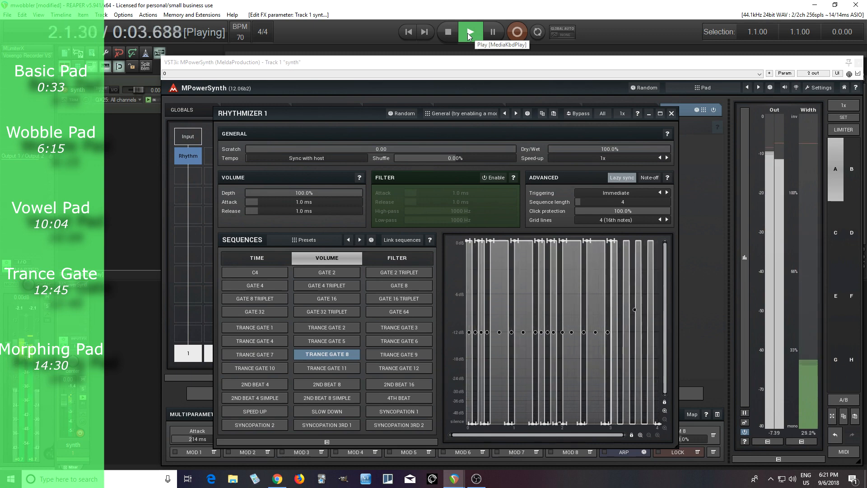
left_click(410, 356)
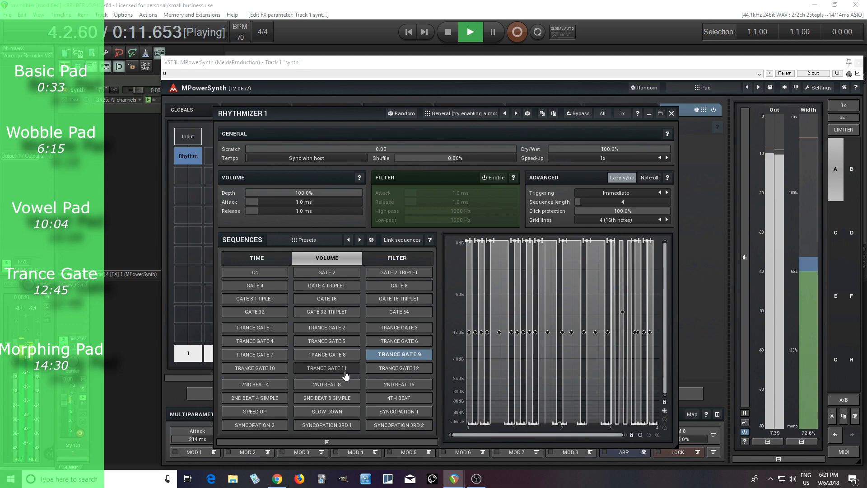
left_click(257, 426)
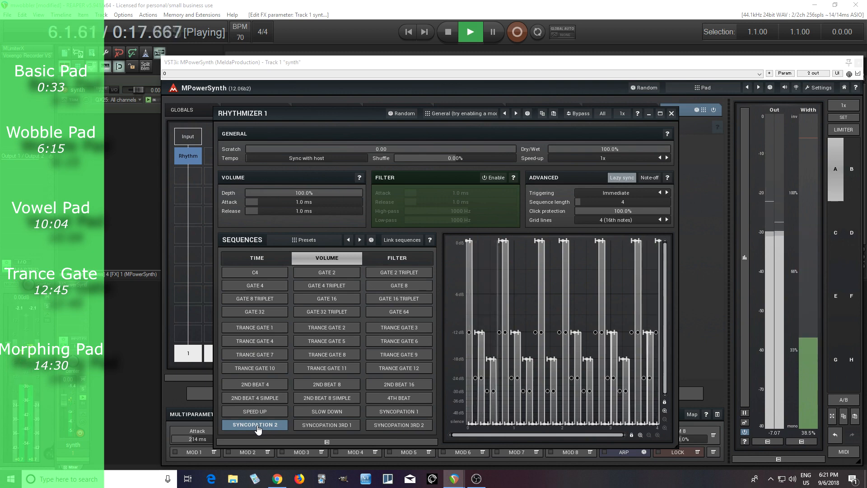
left_click(447, 37)
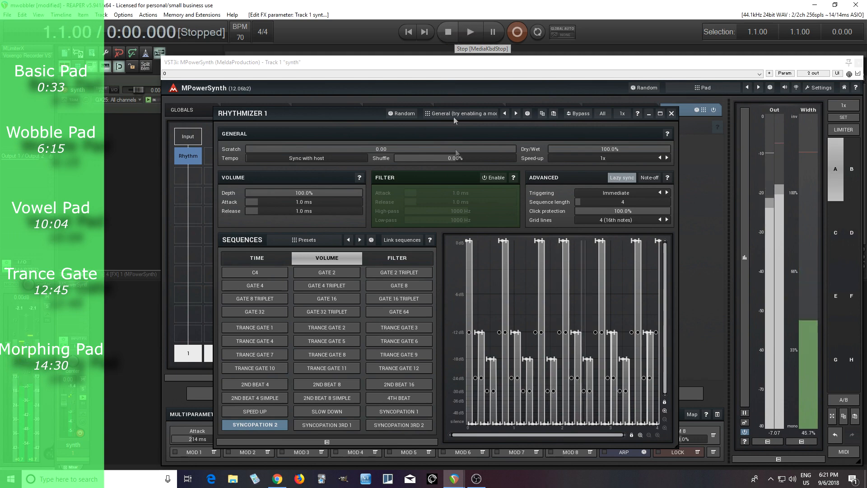
Set Rhythmizer's speed-up to 2x, listen to the gated pad, and close the Rhythmizer window
left_click(668, 158)
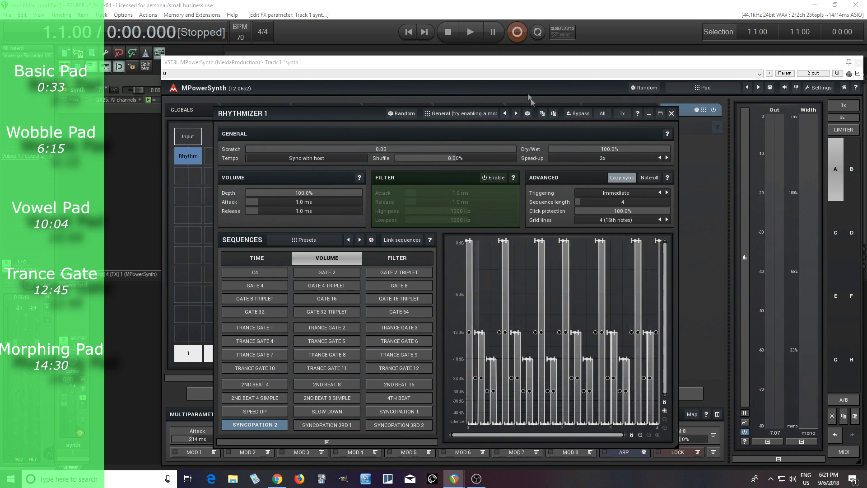
left_click(475, 35)
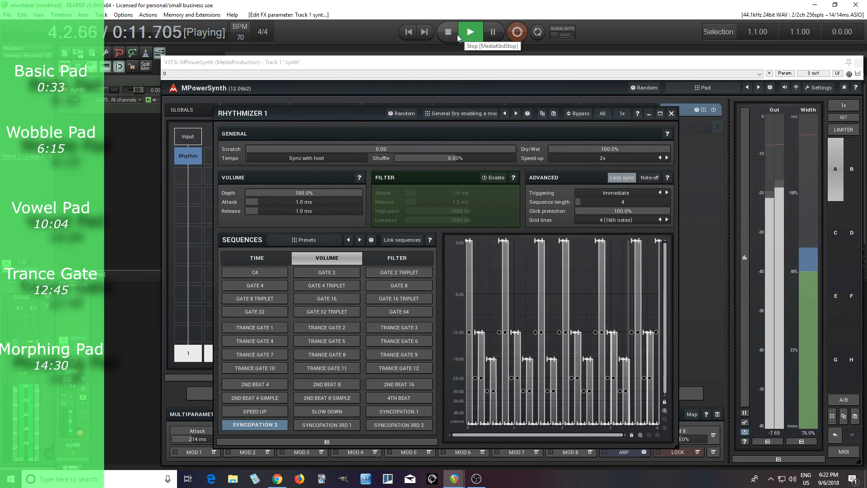
left_click(458, 35)
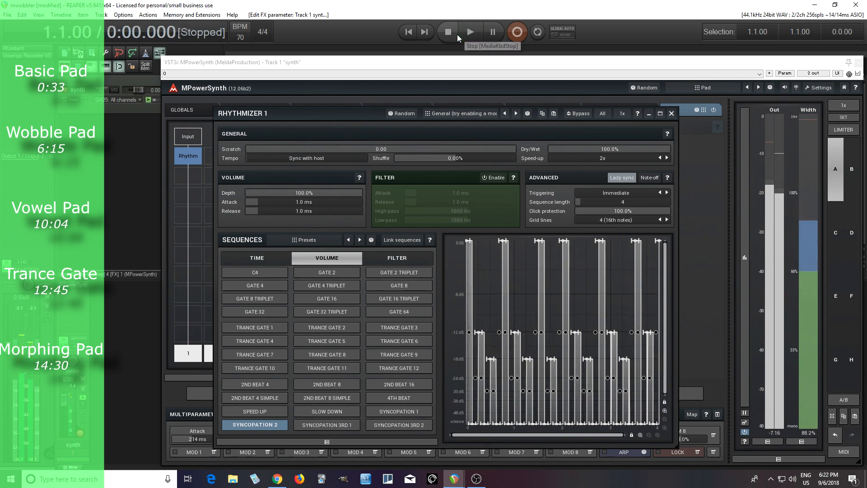
left_click(671, 114)
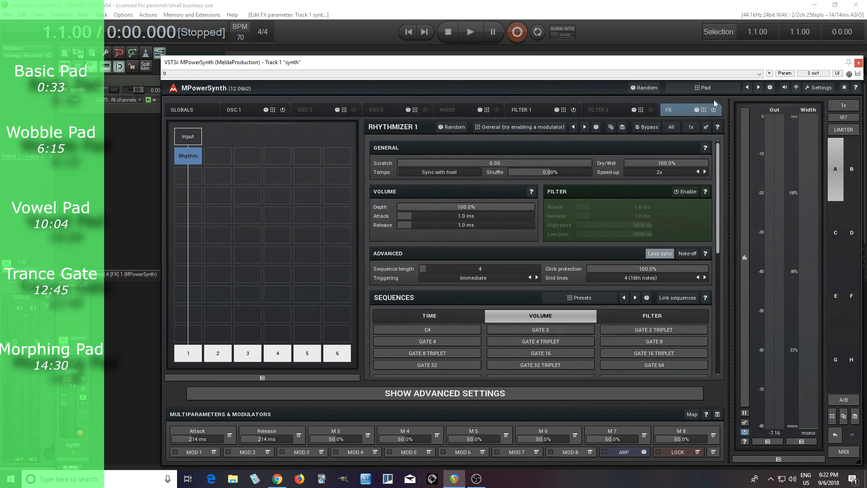
Reload the saved Pad template, and raise Filter 1's frequency range to about +4.10 octaves along with its output gain
left_click(705, 87)
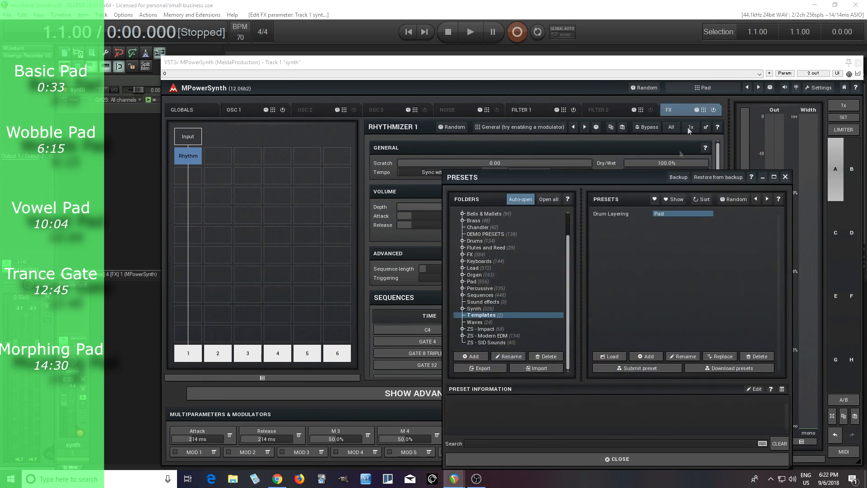
double_click(673, 214)
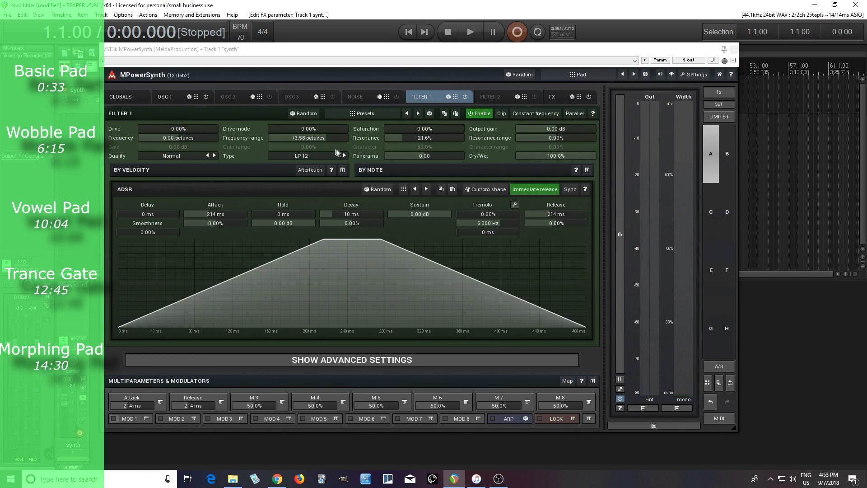
left_click_drag(330, 141, 329, 133)
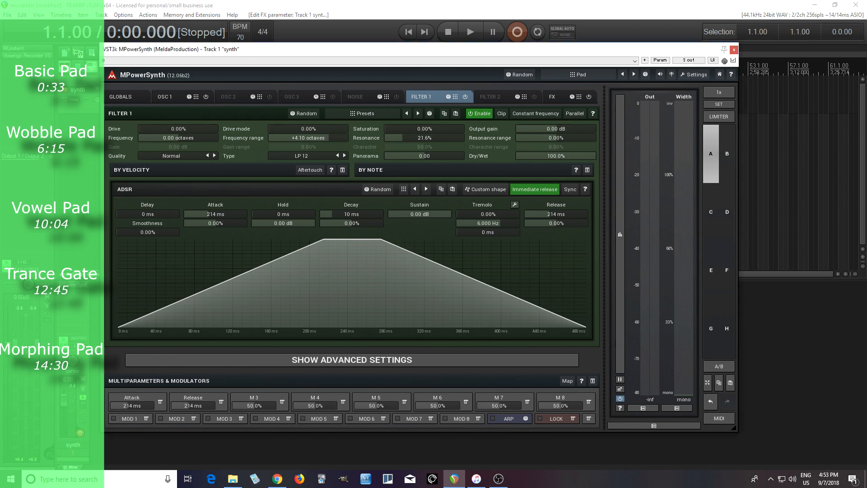
left_click_drag(560, 128, 561, 120)
Compare oscillator 1's normal and harmonics shapes, and convert the normal saw shape into harmonics
left_click(177, 99)
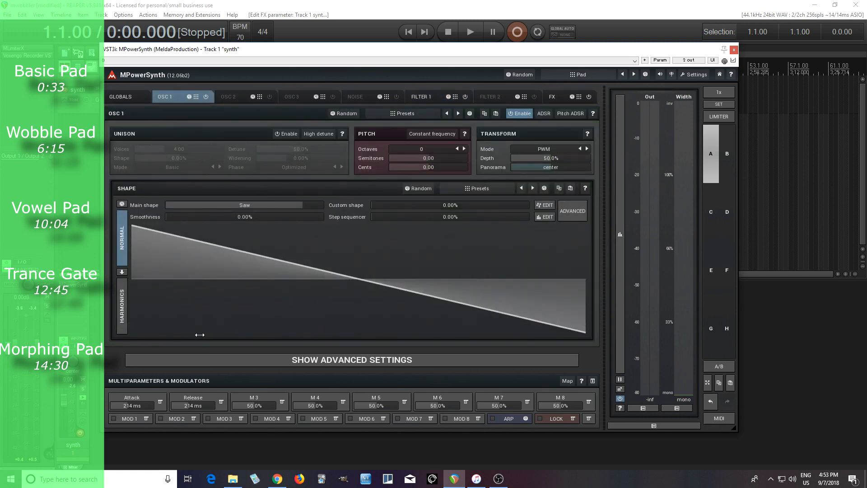
left_click(122, 302)
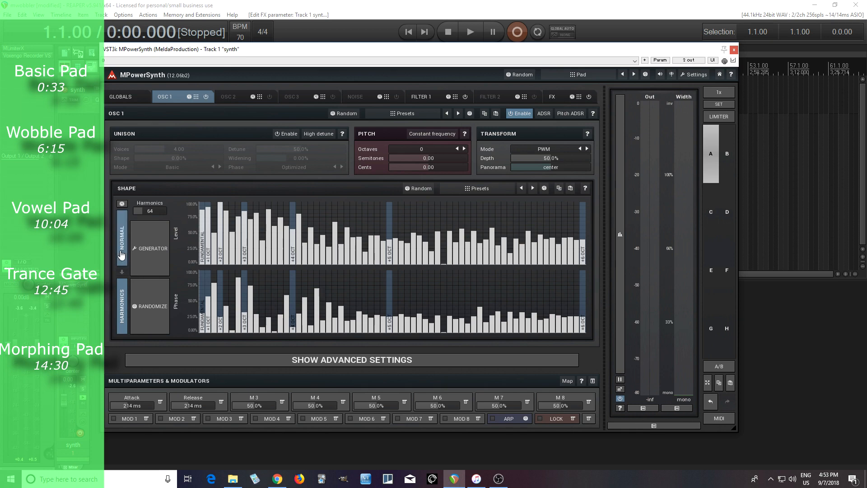
left_click(121, 256)
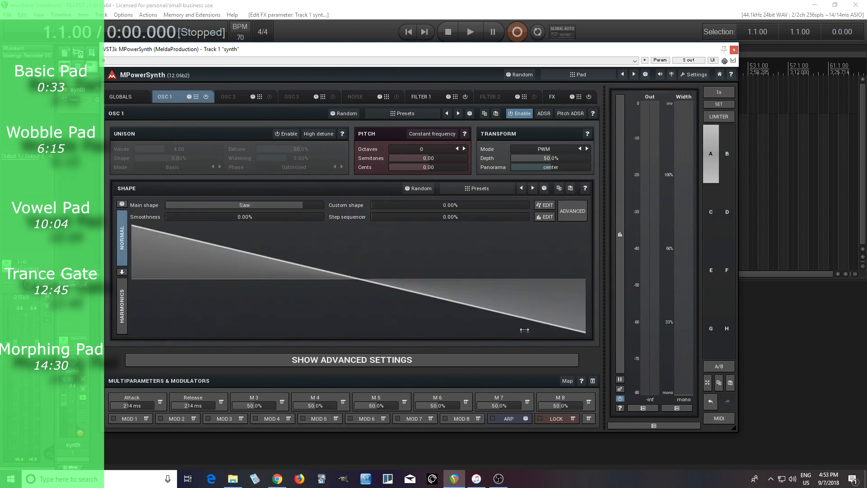
left_click(121, 272)
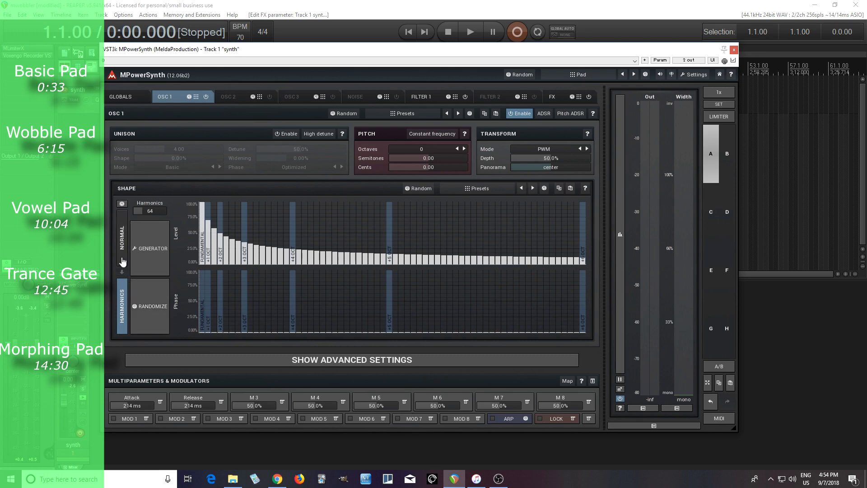
Open multiparameter 3's settings and name it "morph"
left_click(261, 399)
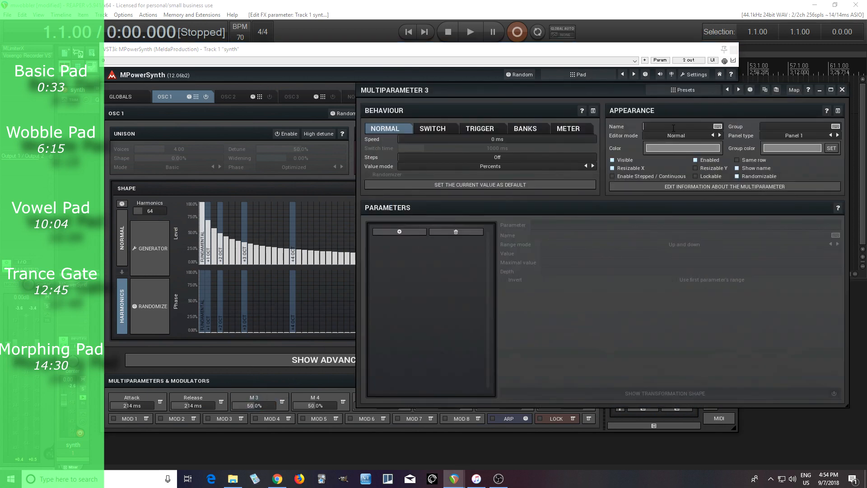
type("morph")
Add all of oscillator 1's Shape 1 harmonics parameters, Level 1 through Phase 64, to the morph multiparameter
left_click(406, 237)
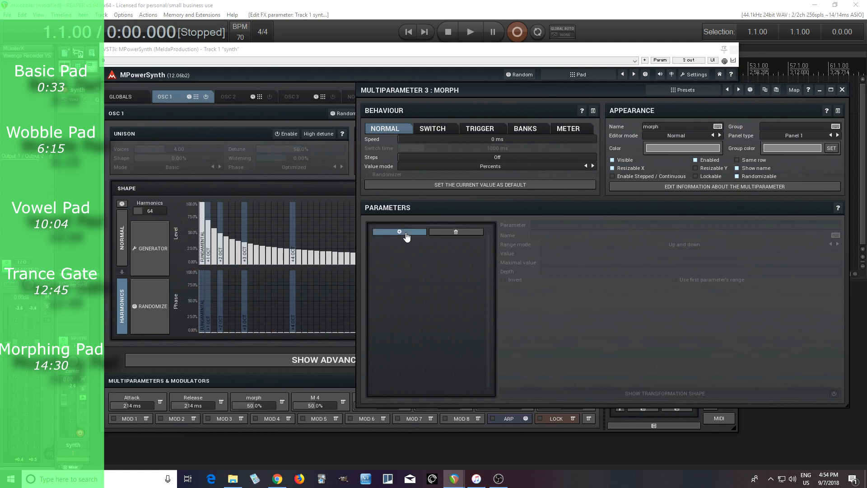
scroll(448, 289, "down", 3)
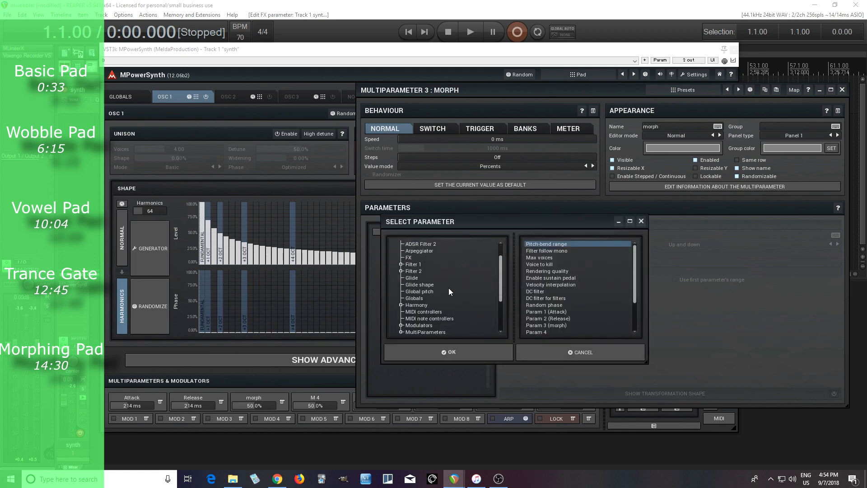
scroll(431, 295, "down", 6)
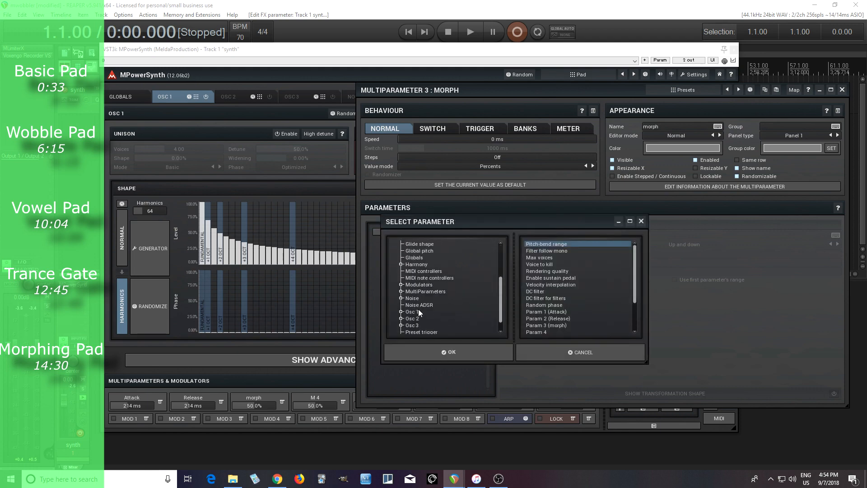
double_click(416, 313)
scroll(461, 313, "down", 4)
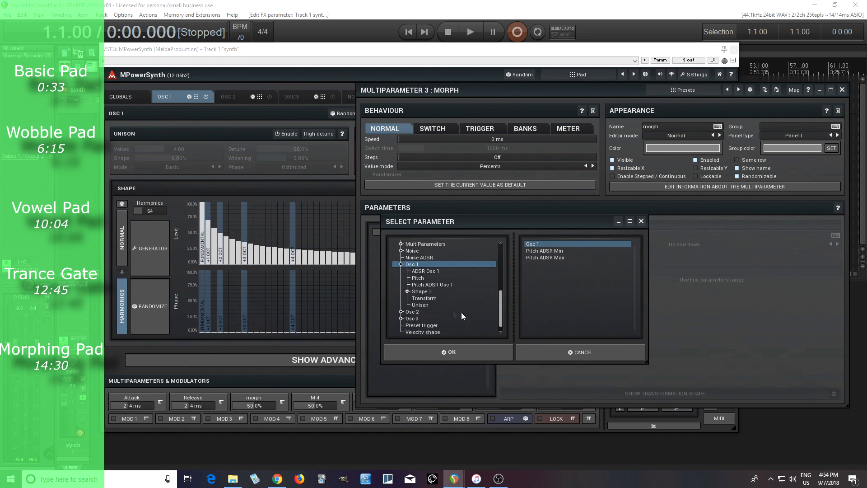
double_click(420, 291)
scroll(452, 294, "down", 3)
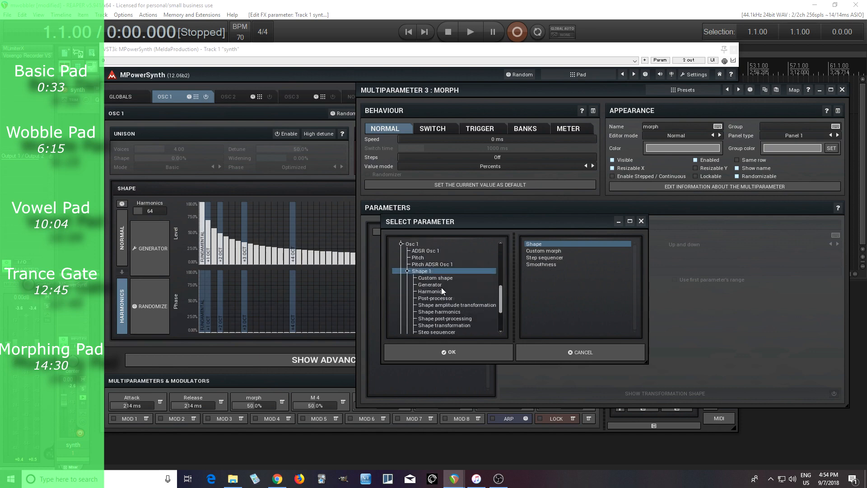
left_click(438, 291)
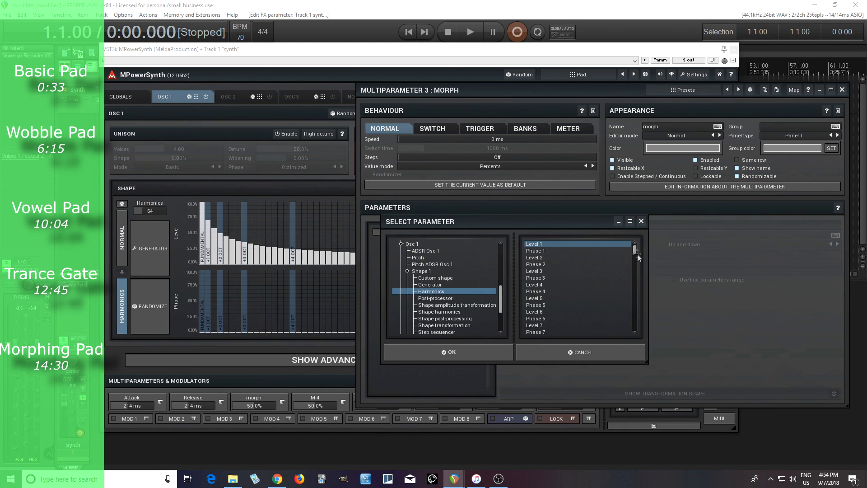
left_click_drag(636, 252, 638, 338)
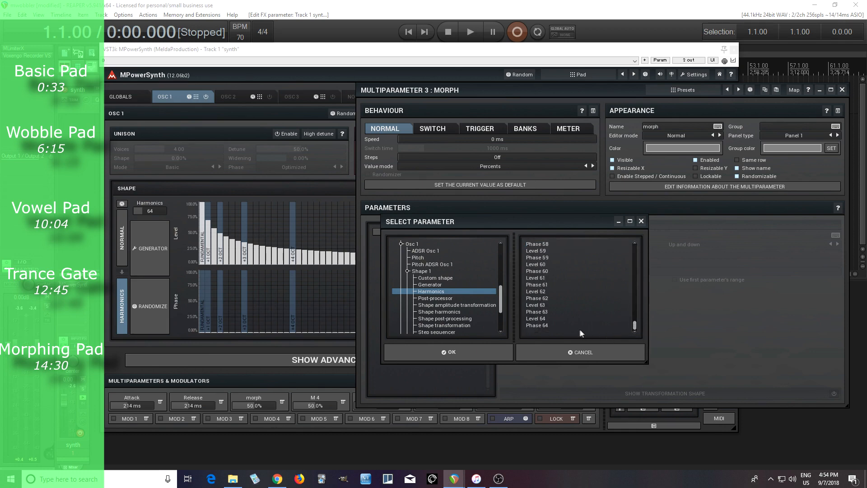
left_click(543, 326, "shift")
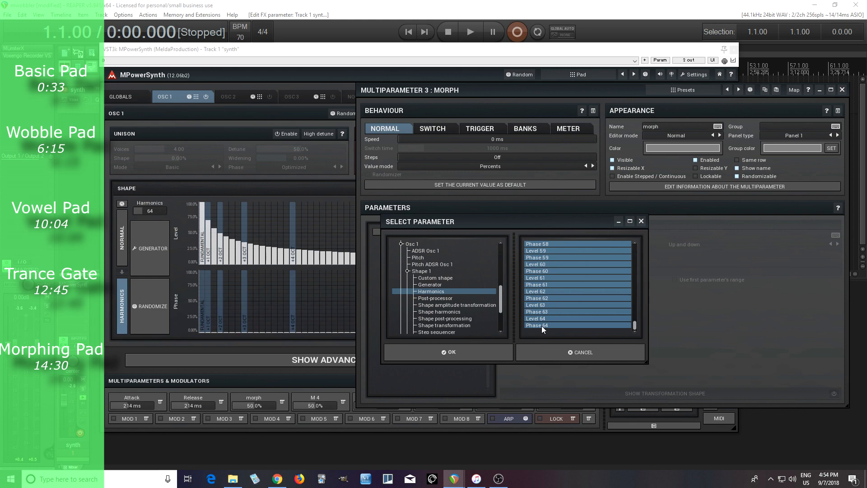
left_click(471, 355)
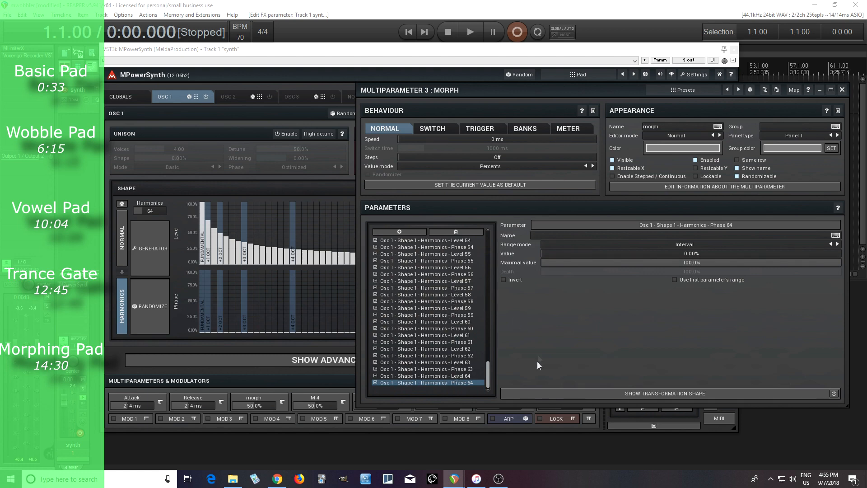
Switch the morph multiparameter to banks behaviour with 2 banks, and close its settings
left_click(534, 131)
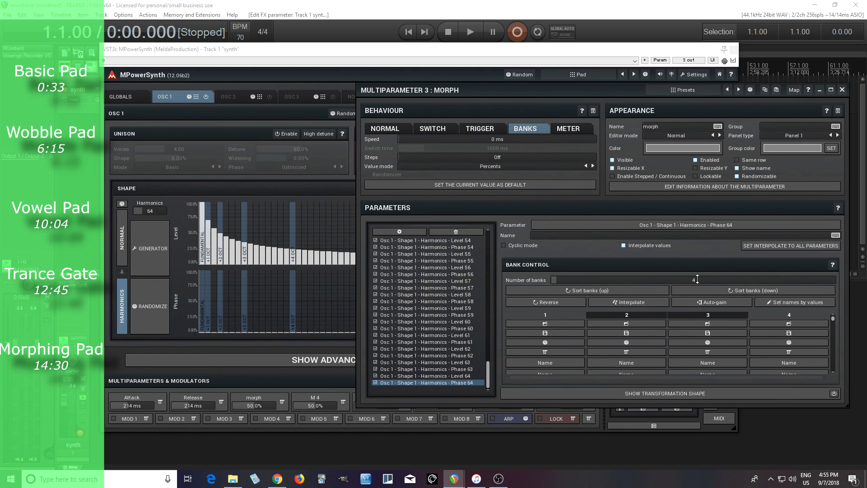
left_click_drag(698, 279, 698, 285)
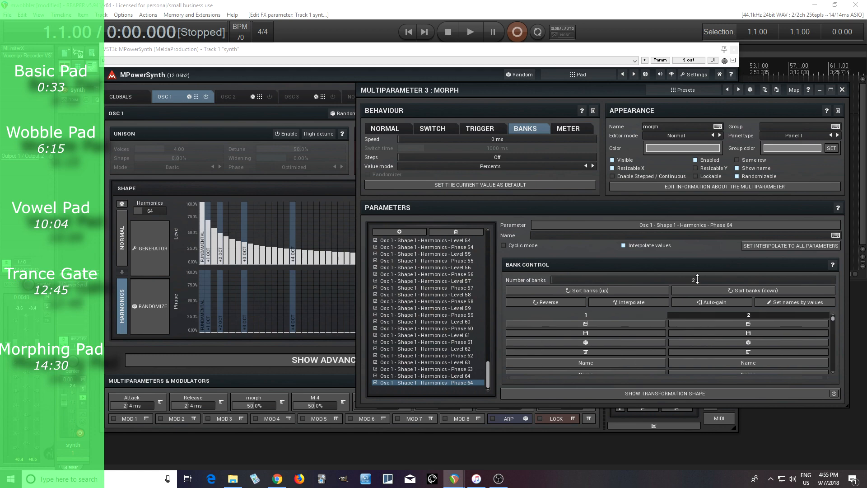
left_click(842, 90)
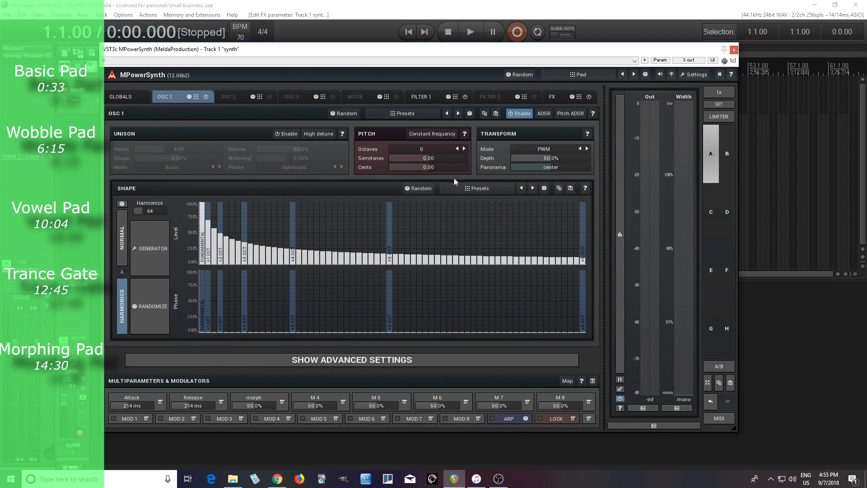
Load the Orchestral preset "Trombone 1" into oscillator 1's shape and close the preset browser
left_click(479, 189)
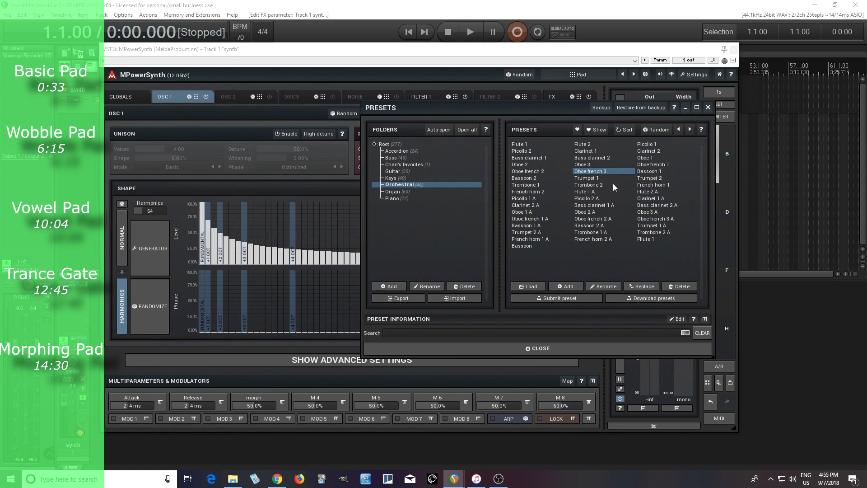
left_click(534, 186)
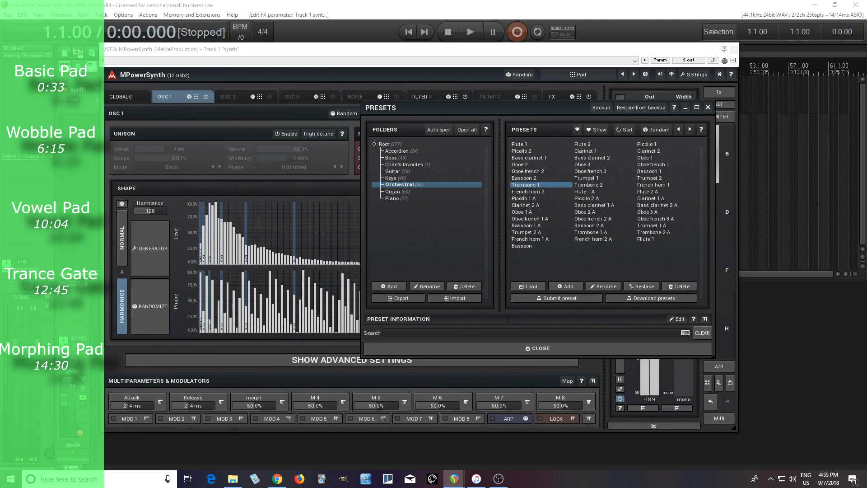
left_click(527, 349)
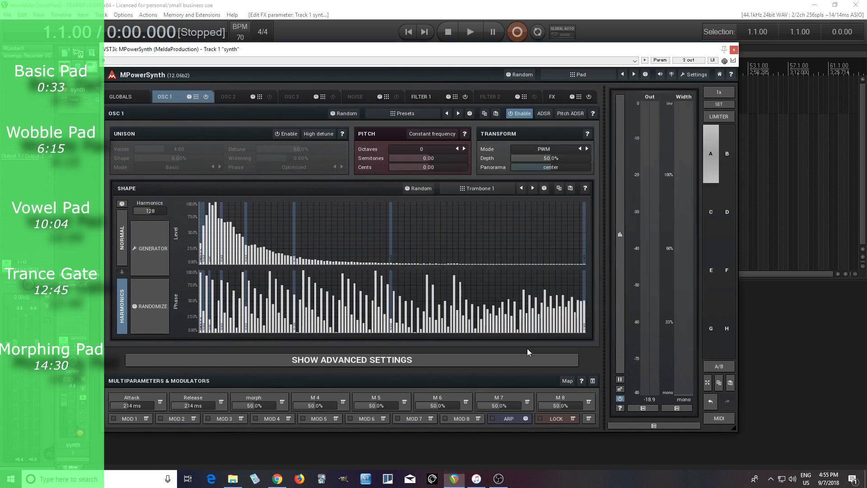
Store the current trombone harmonics in bank 1 of the morph multiparameter, check the stored values, and close its settings
left_click(255, 398)
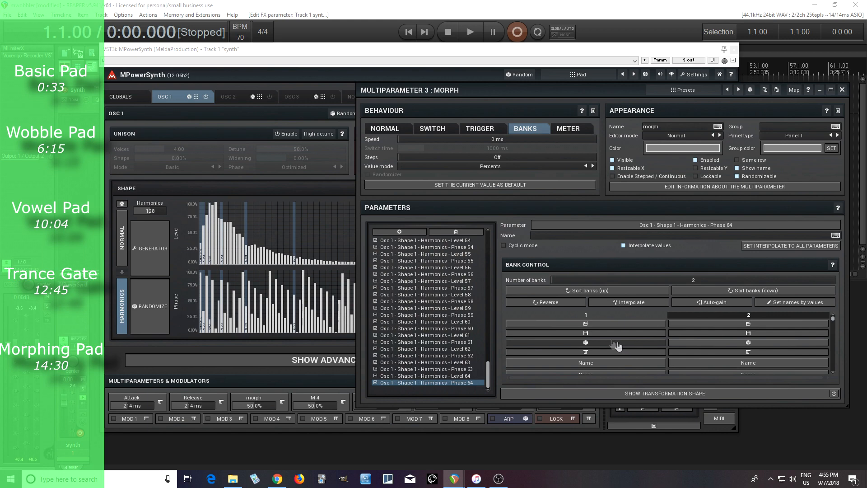
left_click(586, 334)
left_click_drag(834, 319, 835, 322)
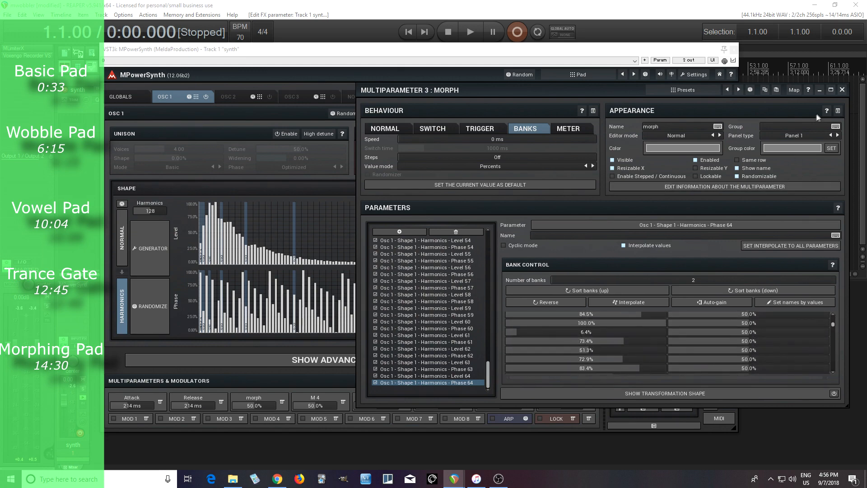
left_click(842, 90)
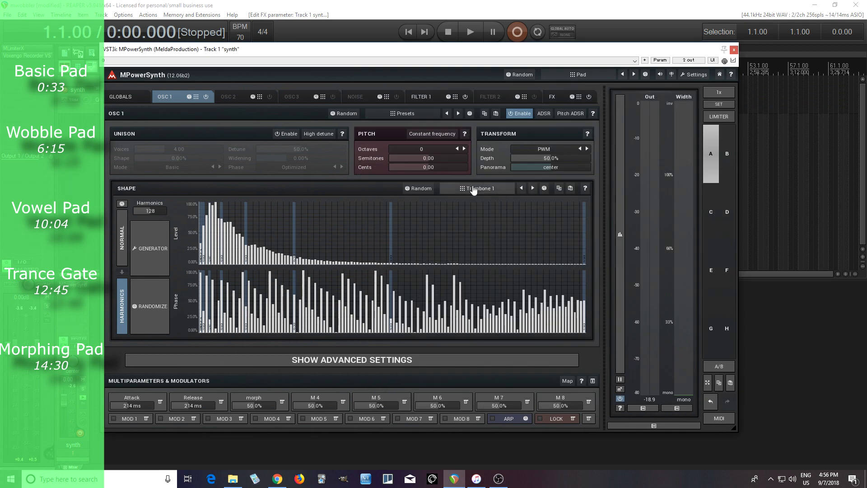
Load FMTSHIFT.WAV as the custom sample of oscillator 1's normal shape at 100% depth, and convert the shape into harmonics
left_click(122, 244)
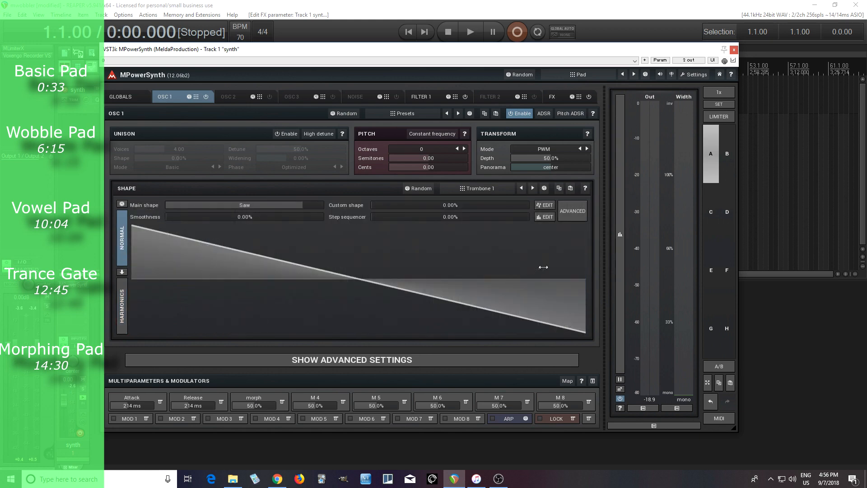
left_click(572, 213)
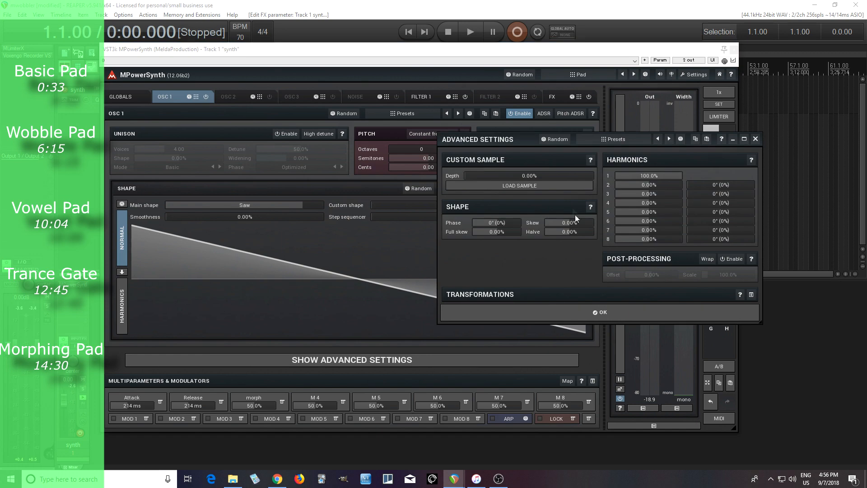
left_click(520, 186)
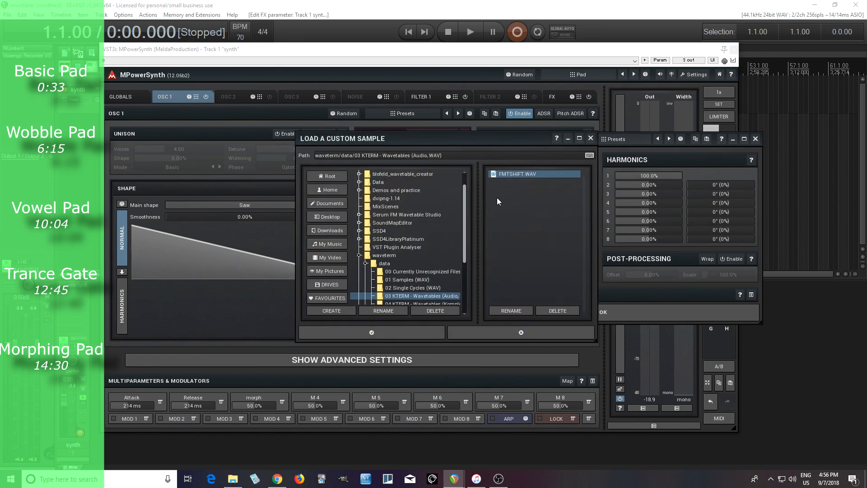
left_click(390, 335)
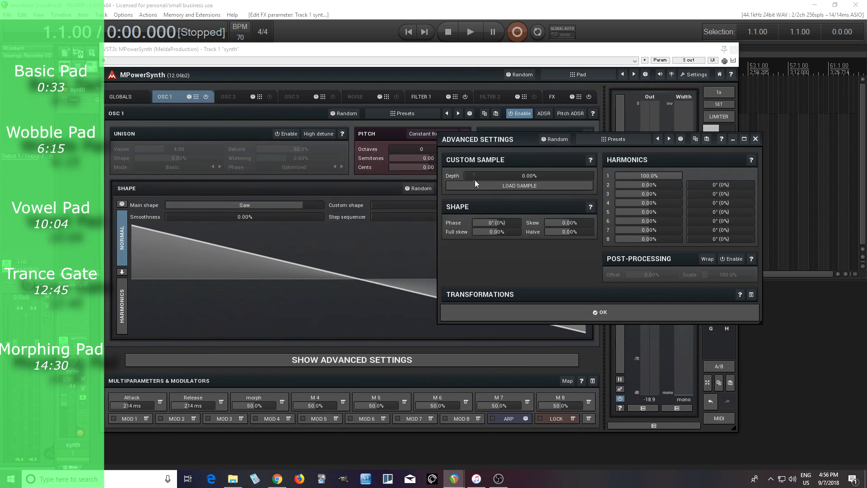
left_click_drag(475, 180, 543, 179)
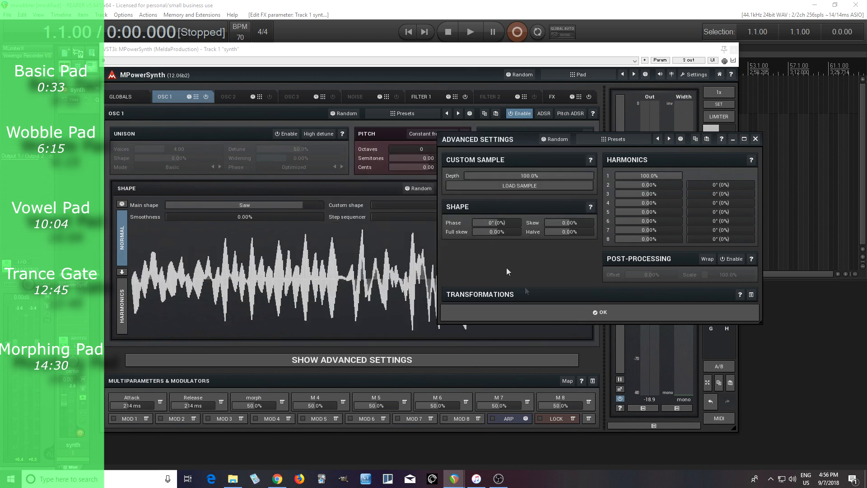
left_click(590, 311)
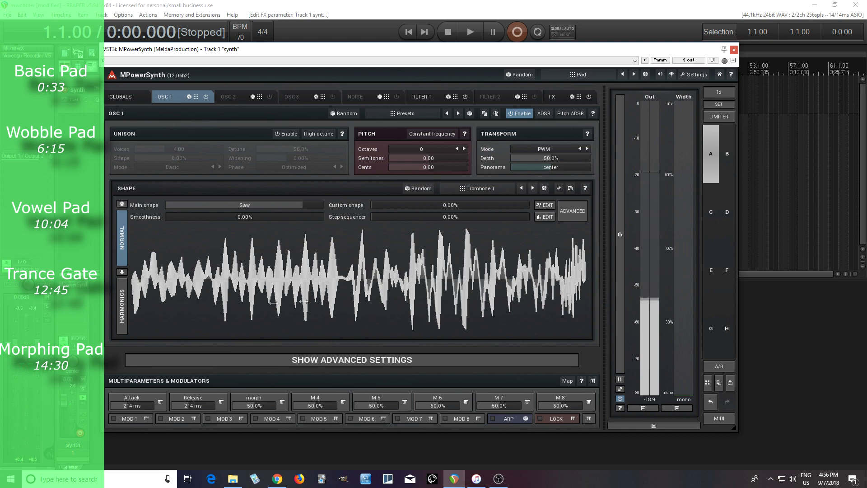
left_click(123, 273)
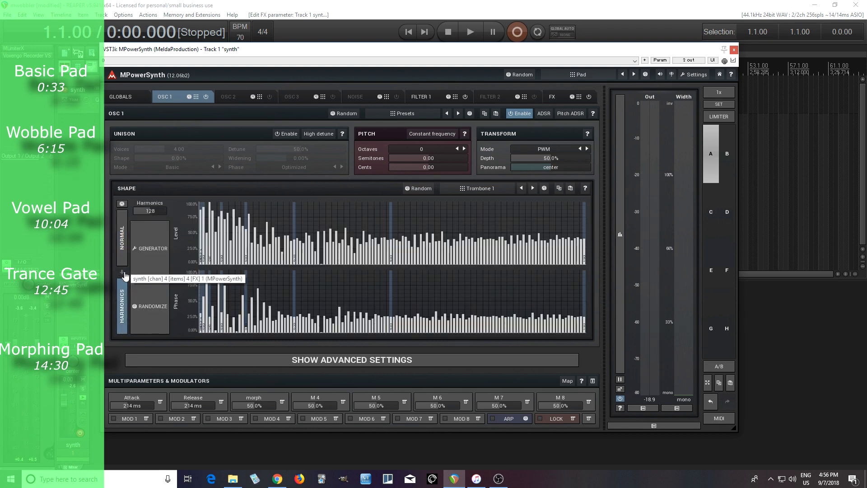
Store the sample-based harmonics in bank 2 of the morph multiparameter, check both banks' values, and close its settings
left_click(256, 400)
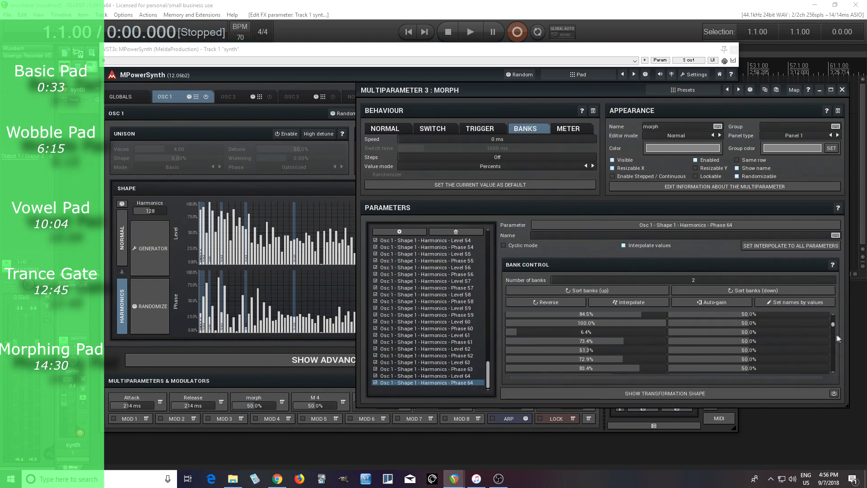
scroll(832, 326, "up", 3)
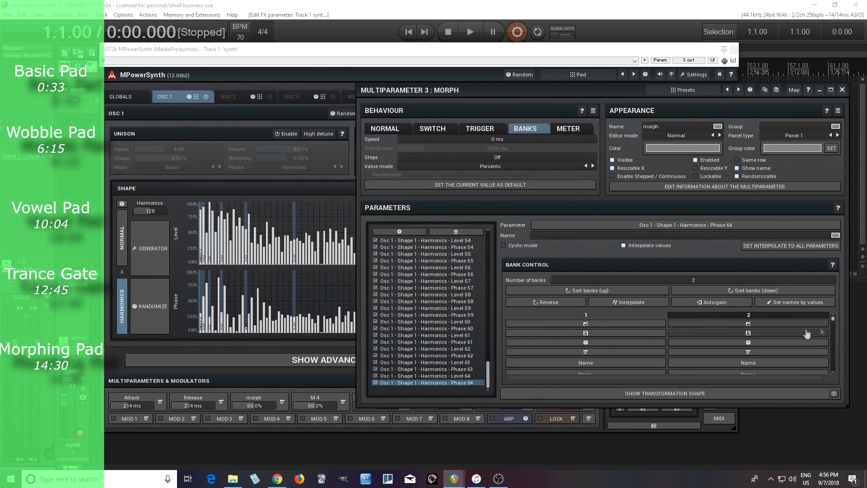
left_click(752, 334)
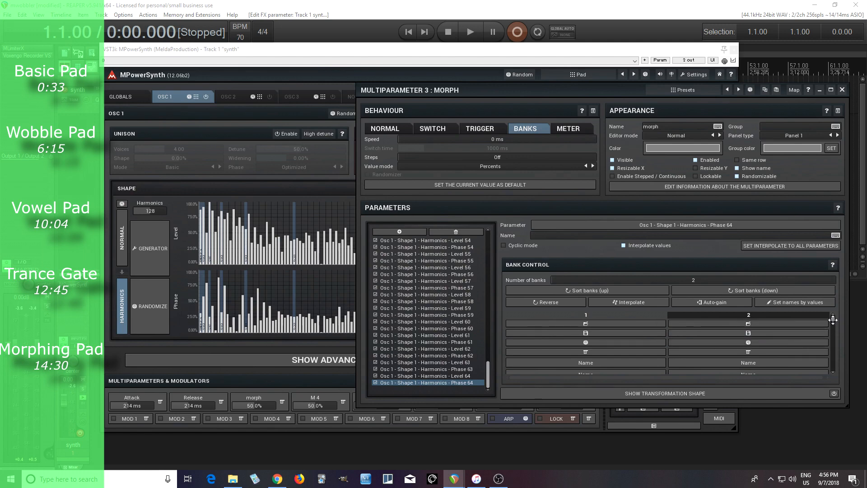
scroll(833, 329, "down", 3)
scroll(834, 330, "up", 2)
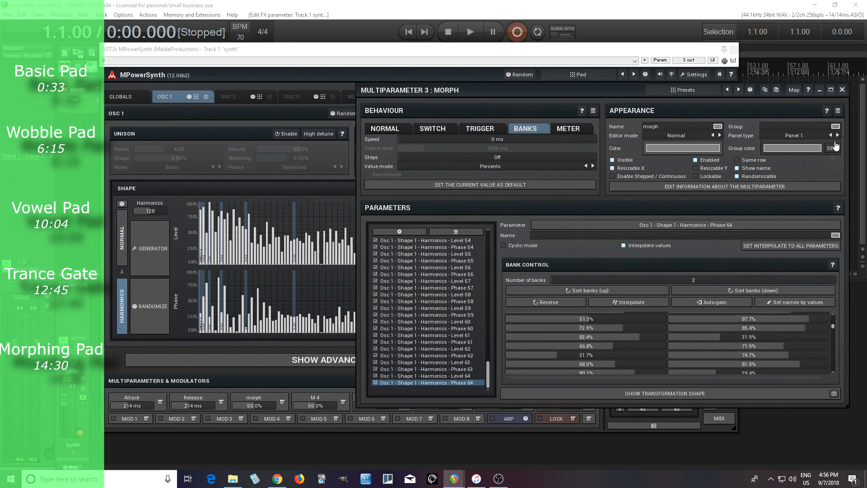
left_click(843, 89)
Lower the morph control to 0% and set oscillator 1's number of harmonics to 64
left_click_drag(275, 408, 253, 408)
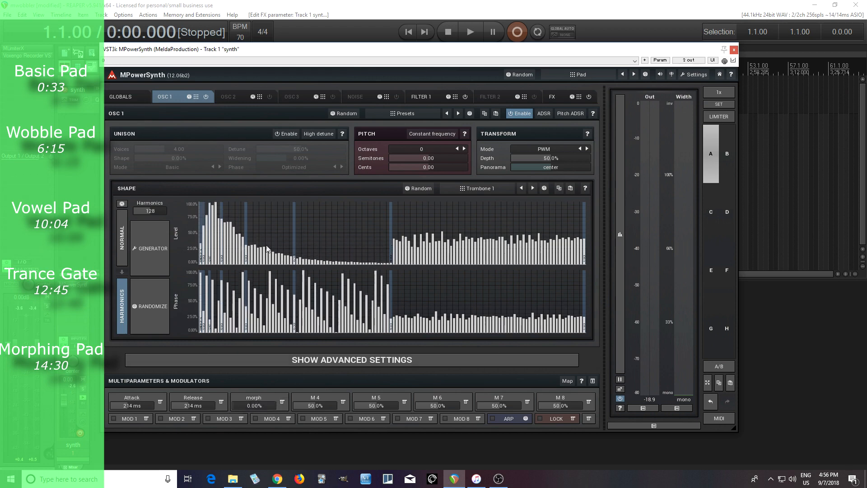
double_click(155, 211)
left_click(160, 270)
left_click(117, 324)
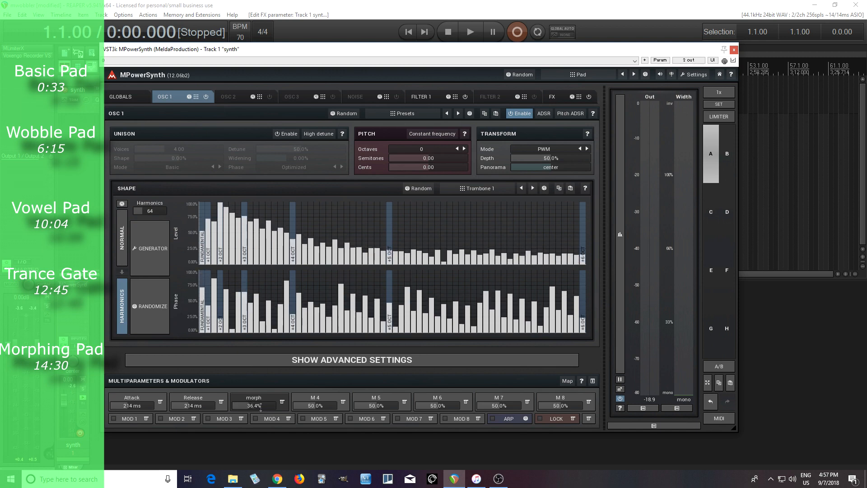
Play the project while sweeping the morph control down to 0% to hear the morphing, and stop playback
left_click(469, 31)
mouse_move(259, 407)
left_mouse_down()
mouse_move(247, 406)
mouse_move(282, 407)
mouse_move(242, 407)
mouse_move(288, 407)
mouse_move(243, 406)
left_mouse_up()
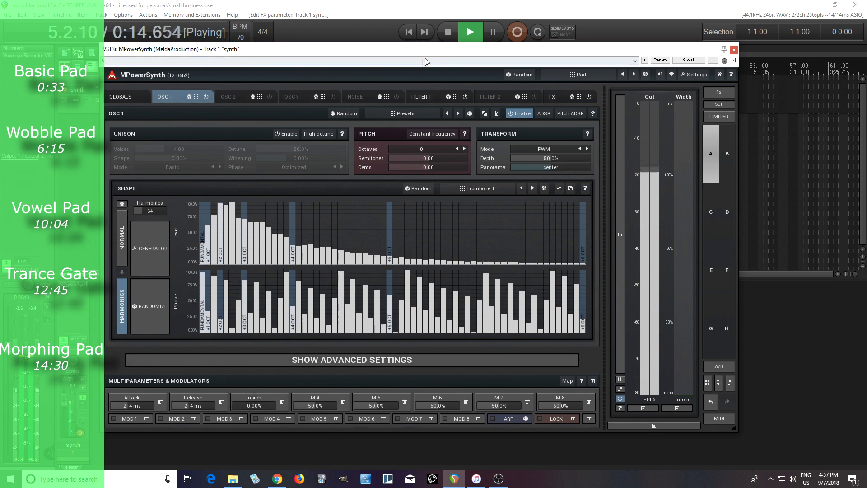
left_click(449, 32)
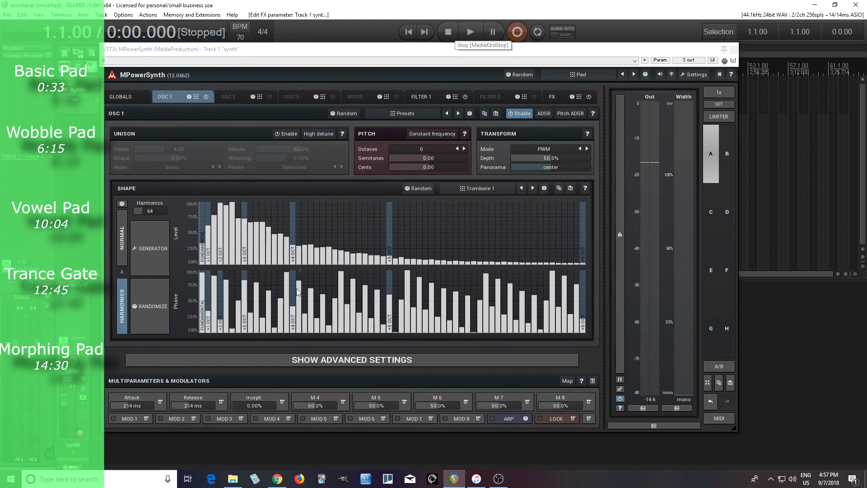
Assign the morph control to modulator 1 with Clear & Learn by moving it to 50%, and end the learning
left_click(146, 420)
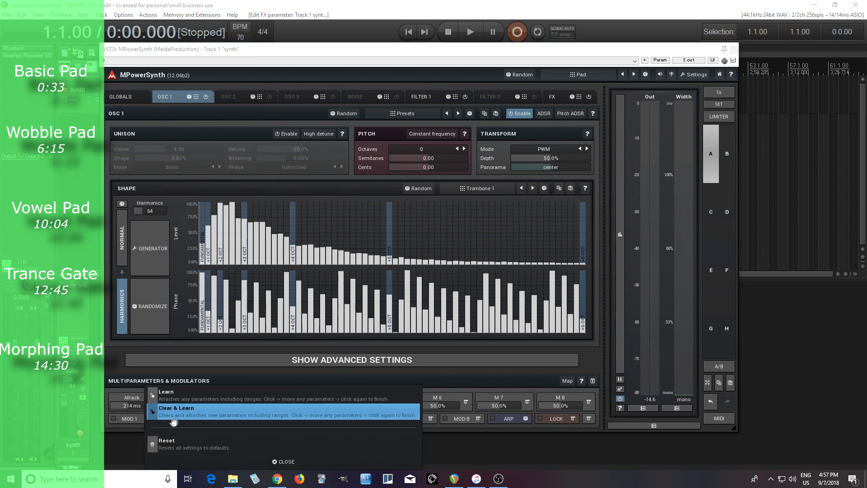
left_click(175, 418)
left_click_drag(254, 407, 254, 408)
left_click(129, 420)
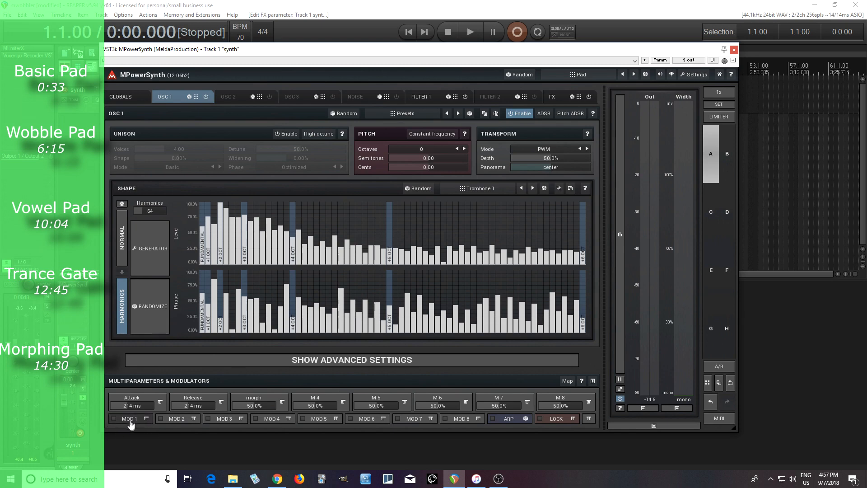
Set modulator 1's synced rate length to 2, close its settings, and play the project to hear the modulated morphing
left_click(130, 419)
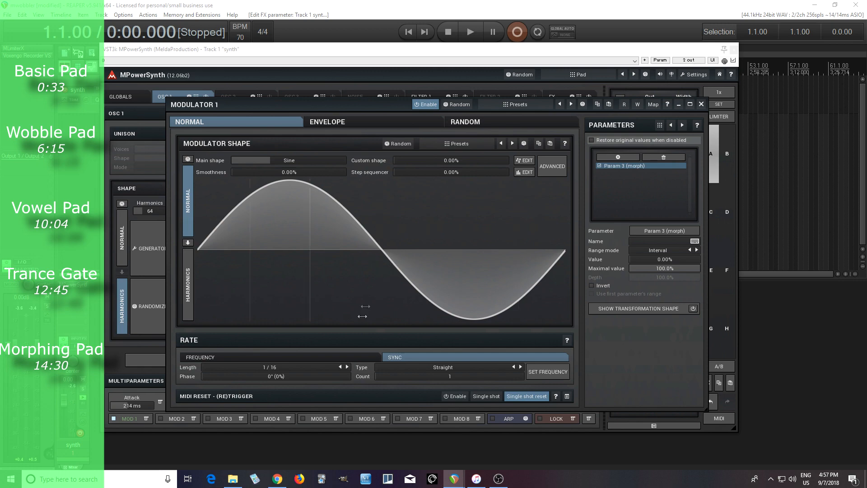
left_click(341, 367)
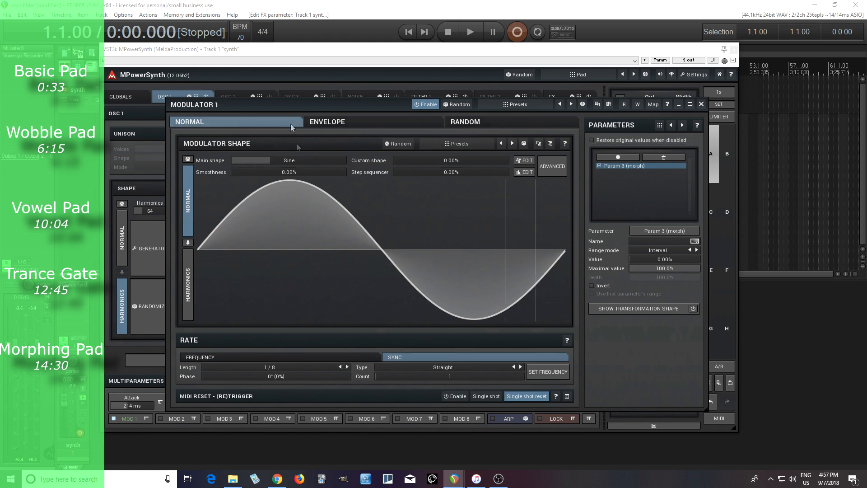
left_click_drag(290, 105, 456, 108)
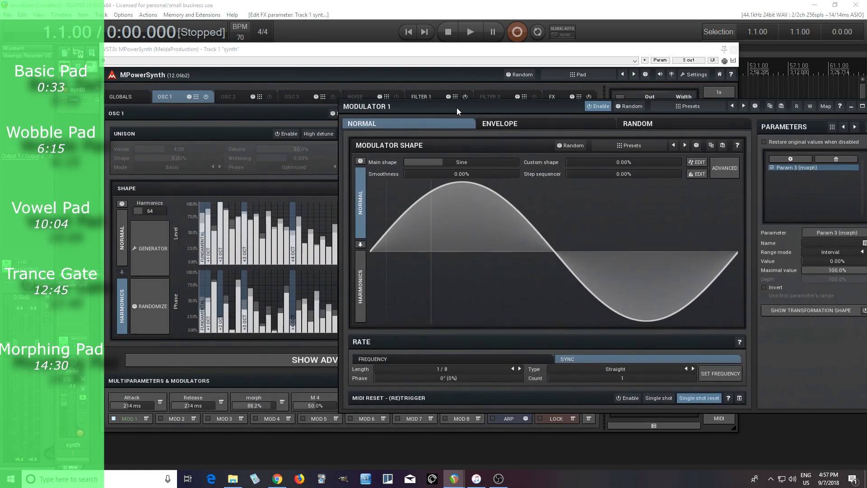
left_click(513, 369)
left_click(513, 369)
left_click(513, 370)
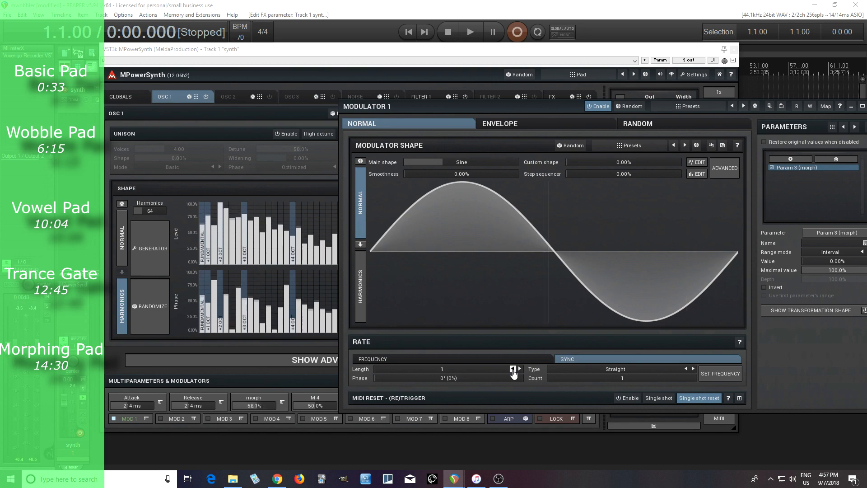
left_click(513, 370)
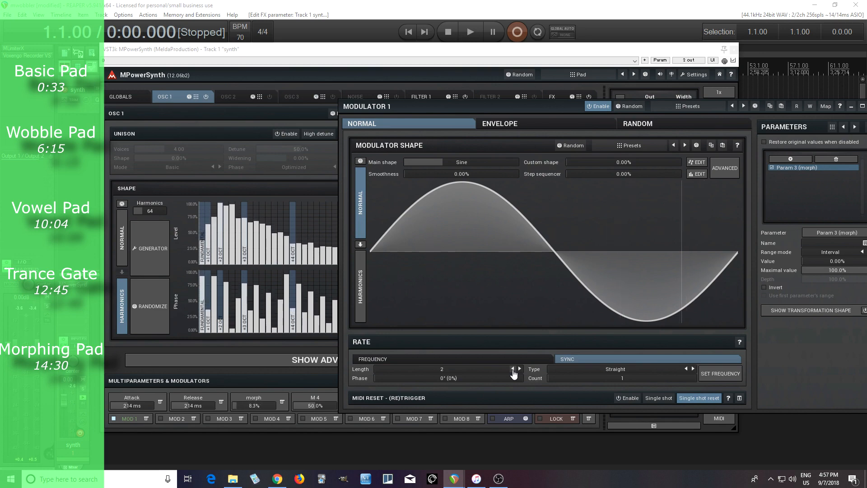
left_click_drag(441, 109, 267, 115)
left_click(703, 112)
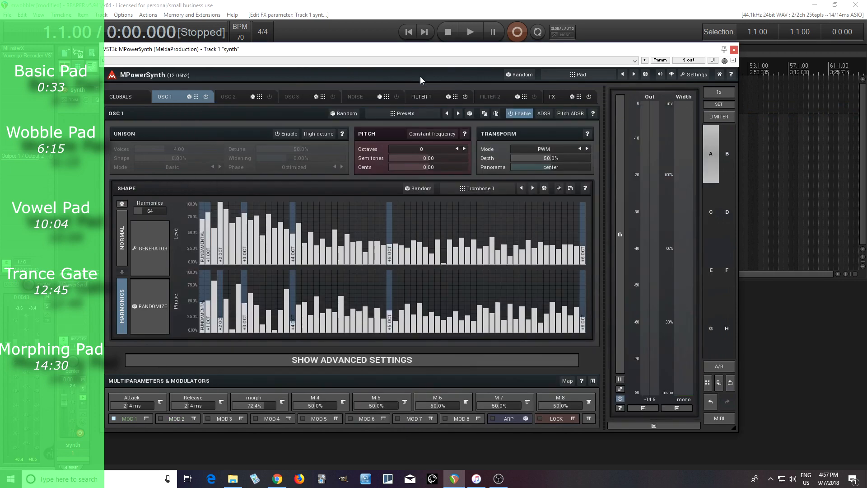
left_click(473, 35)
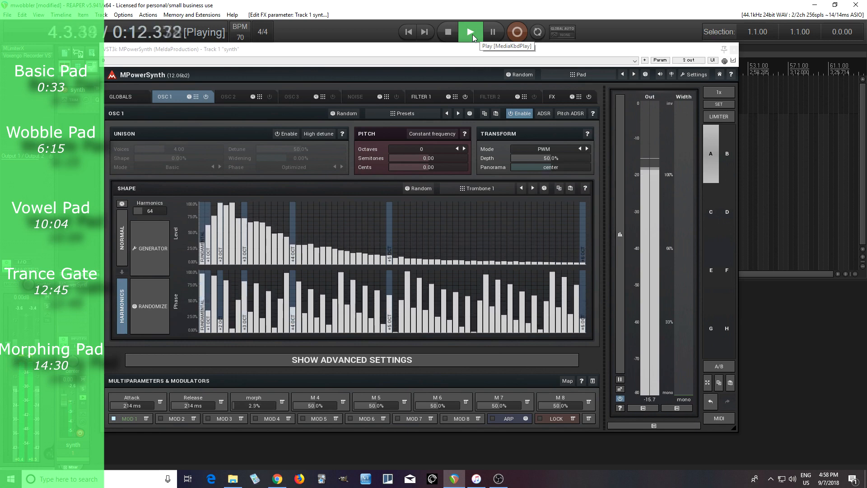
left_click(451, 31)
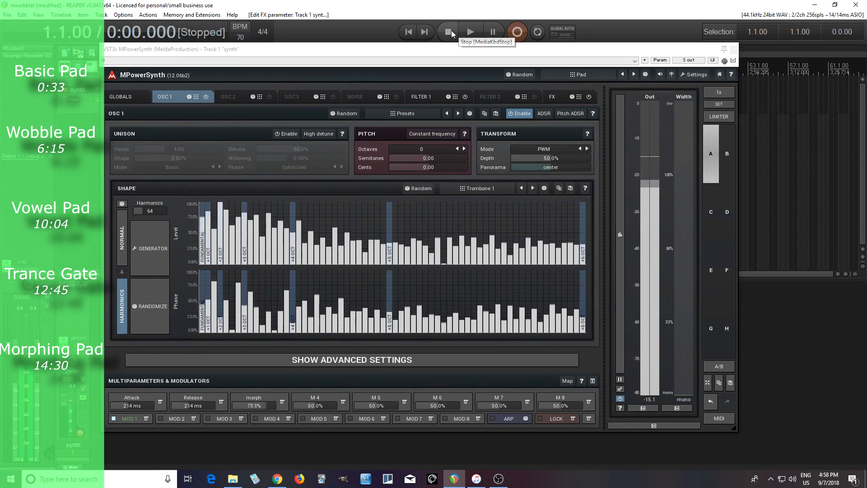
Enable unison on oscillator 1 with 30% detune while auditioning the pad, and stop playback
left_click(287, 133)
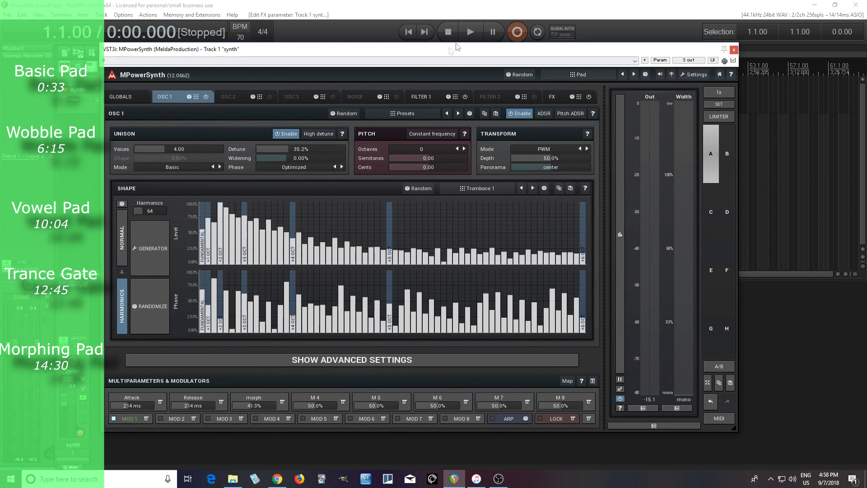
key("space")
left_click_drag(299, 149, 294, 150)
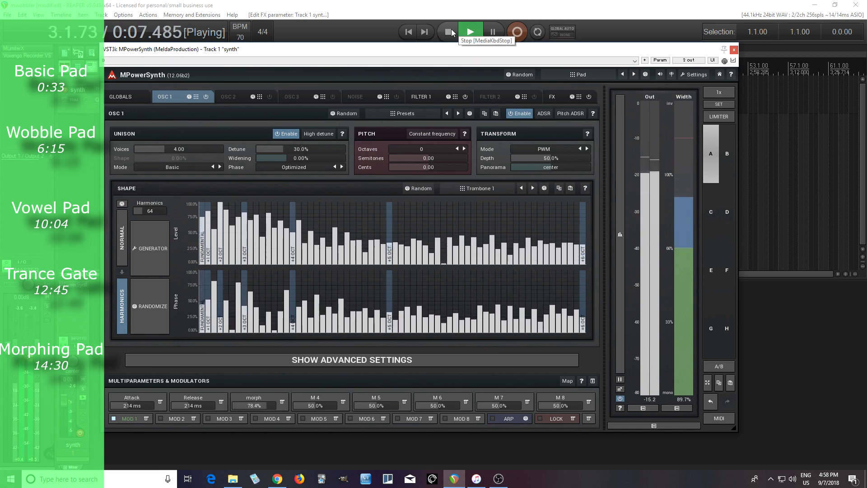
left_click(451, 29)
Enable oscillator 2, give it the Triangle shape, and set its pitch to -1 octave
left_click(226, 98)
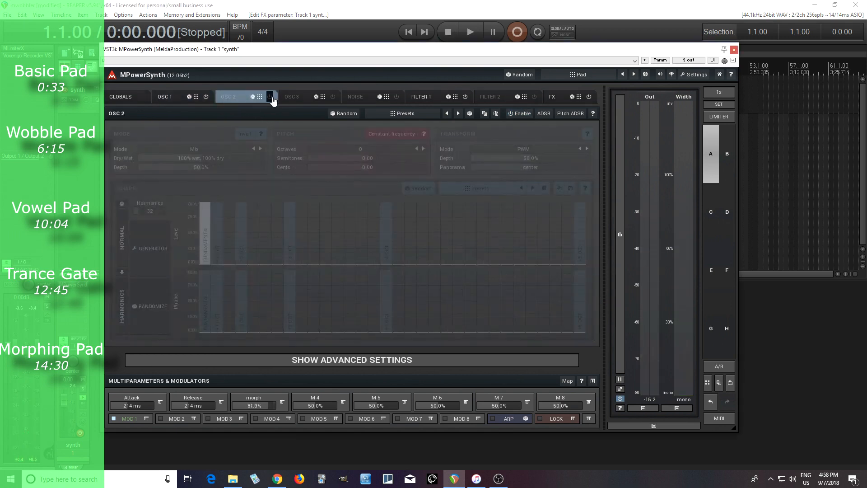
right_click(353, 253)
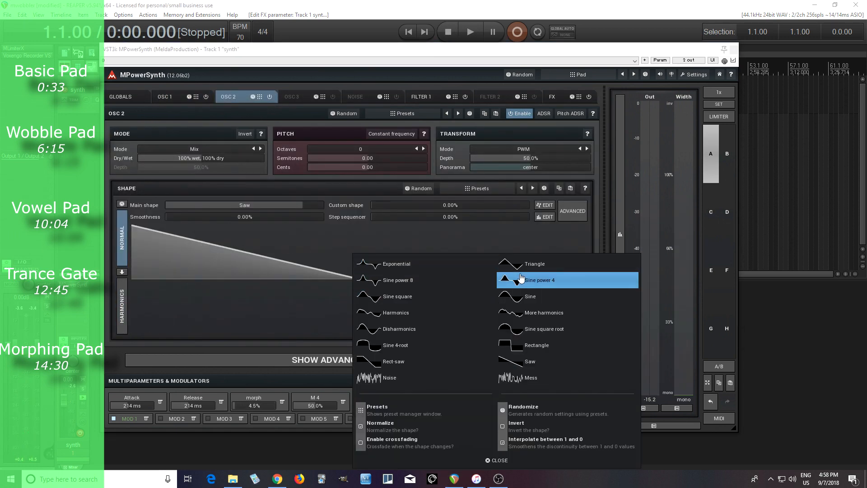
left_click(502, 274)
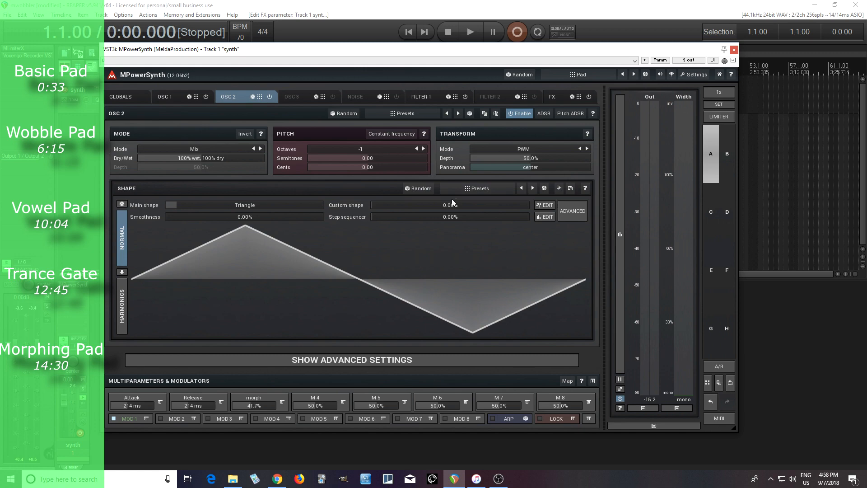
Play the project while lowering oscillator 2's dry/wet to 31% wet, return to oscillator 1, and stop playback
left_click(470, 32)
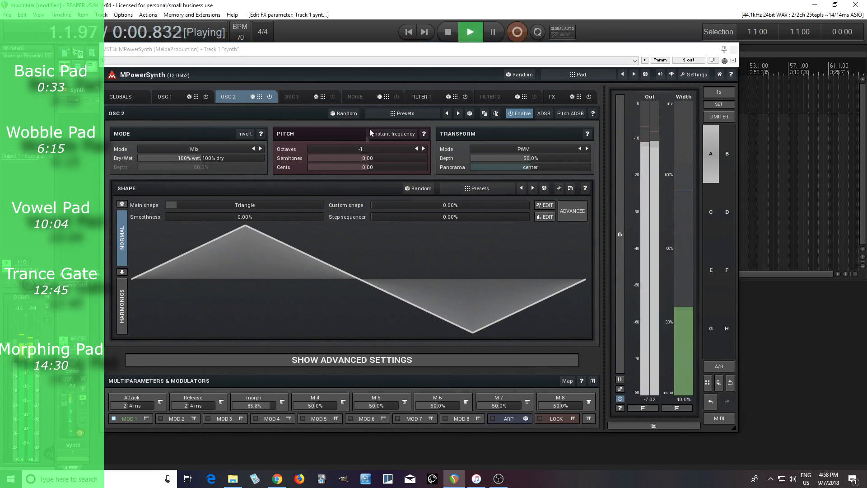
left_click_drag(210, 161, 158, 161)
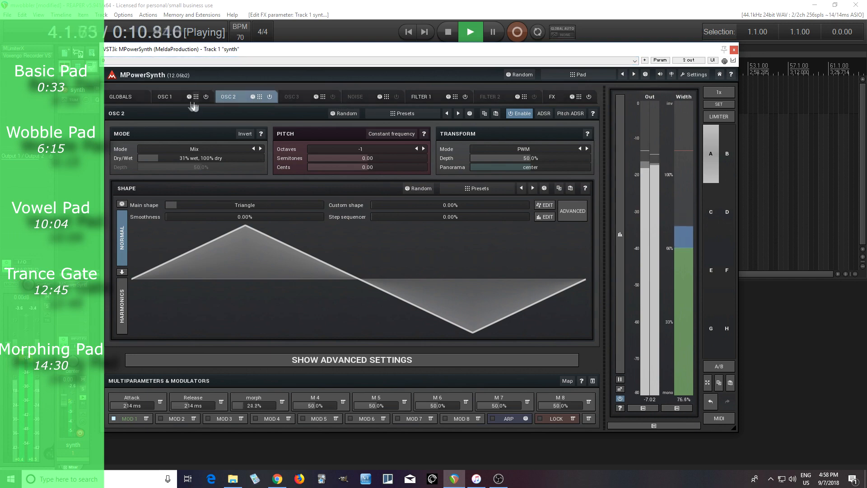
left_click(168, 96)
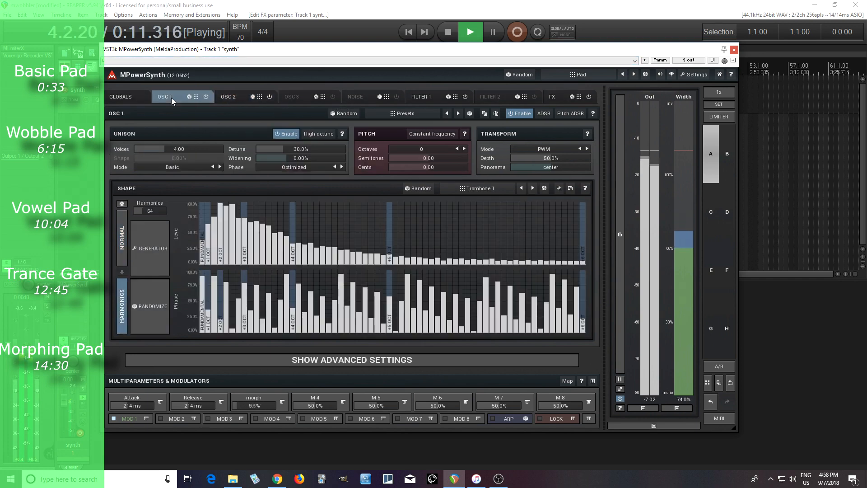
left_click(448, 33)
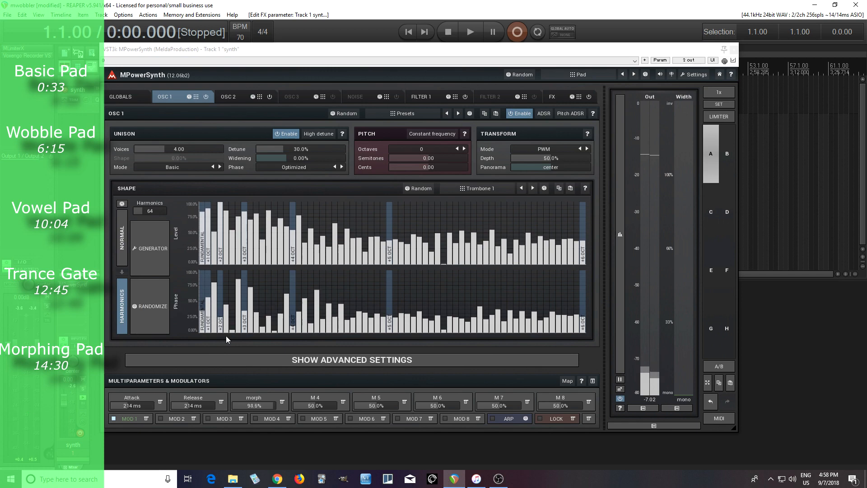
Switch modulator 1 to Envelope mode with an attack of about 460 ms, and close its settings
left_click(128, 418)
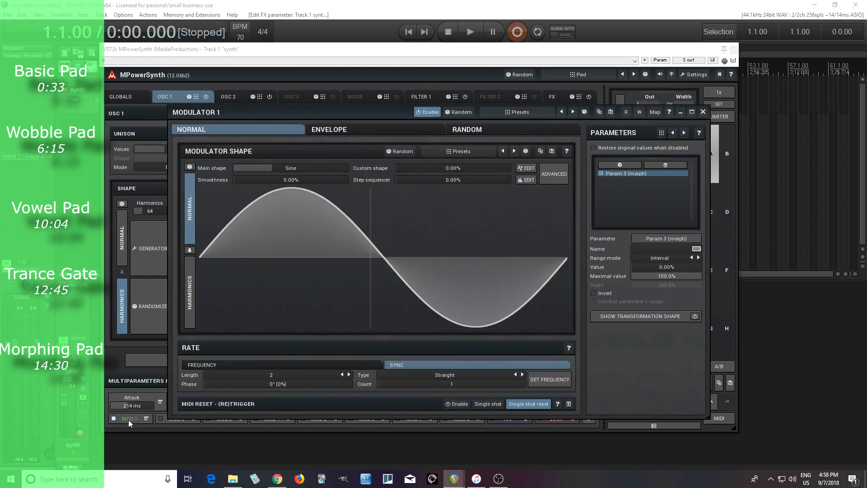
left_click(357, 125)
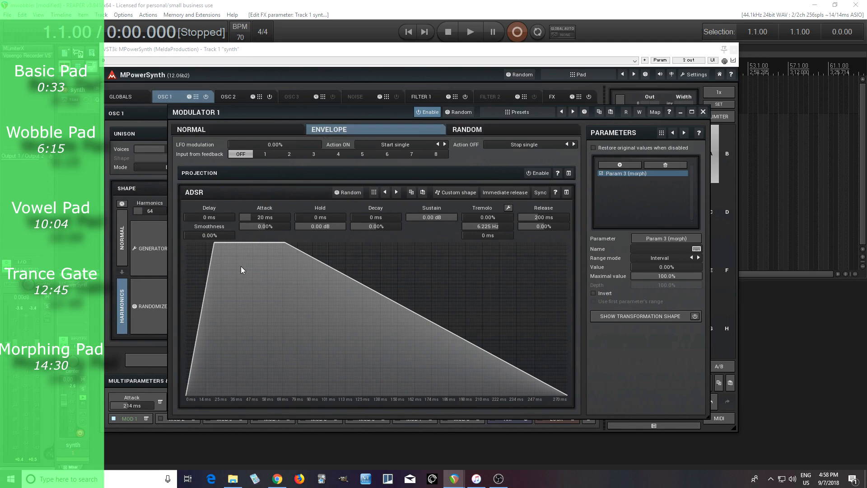
left_click_drag(263, 215, 262, 171)
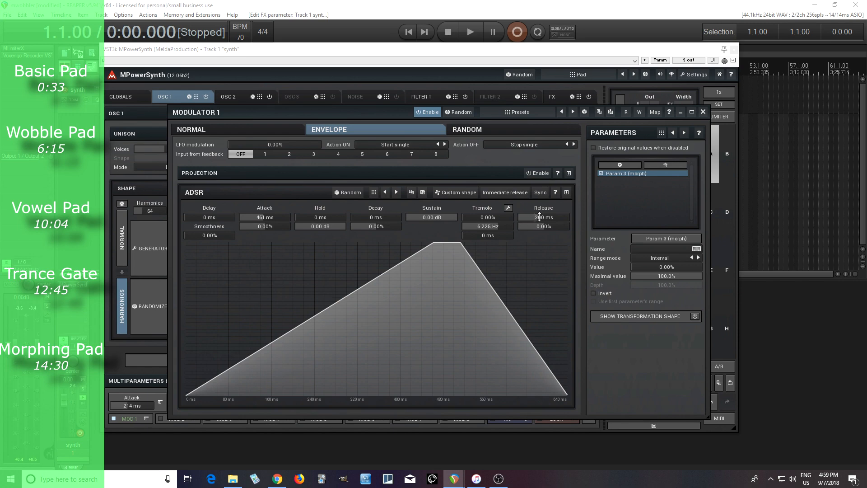
left_click(703, 112)
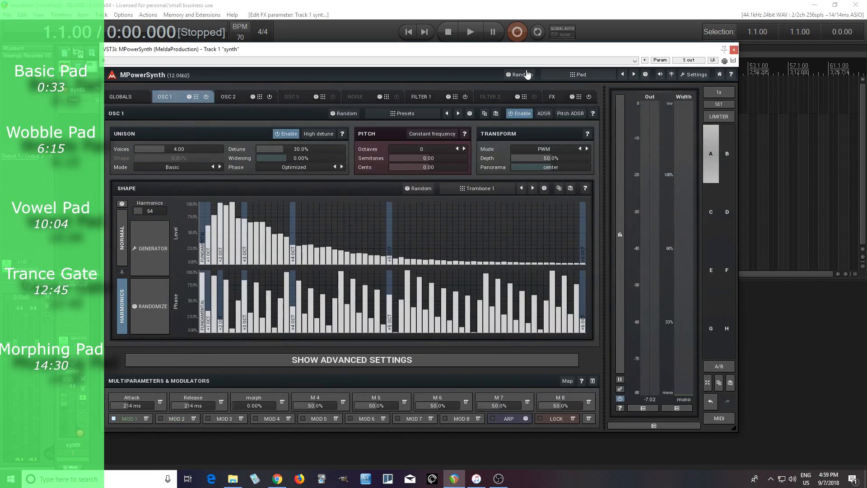
Play the project to hear the envelope-driven morphing, stop playback, and check the morph multiparameter's settings
left_click(473, 30)
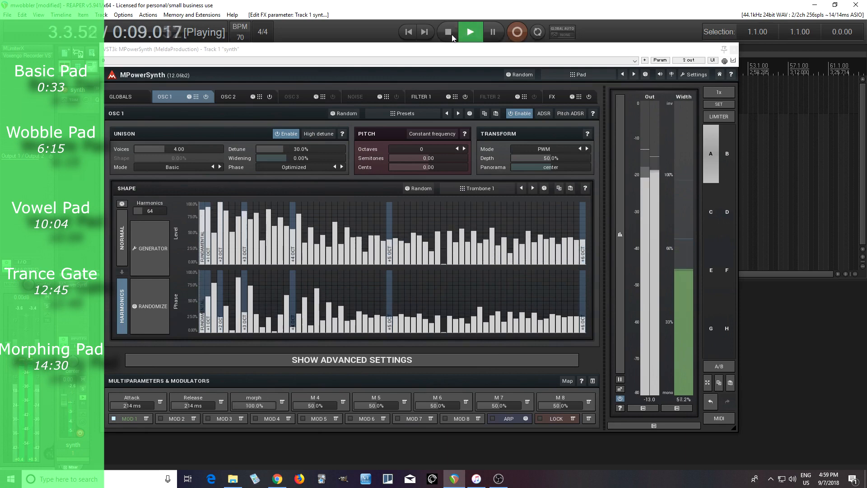
key("space")
left_click(254, 395)
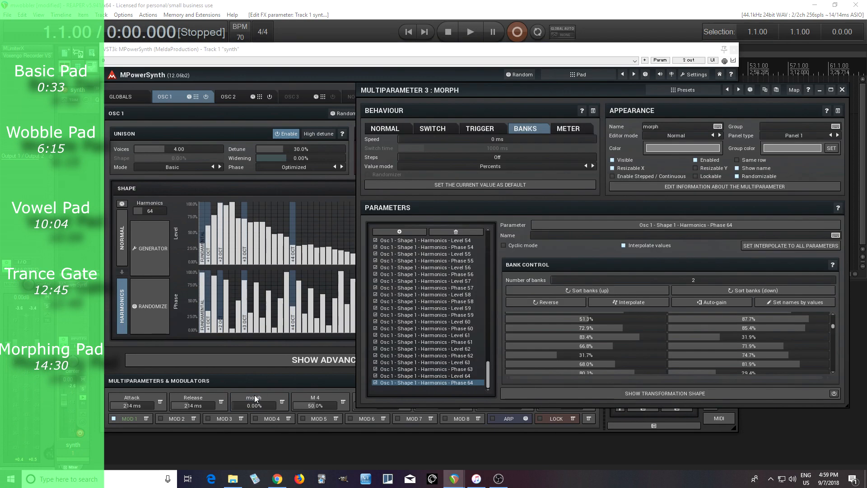
left_click(842, 89)
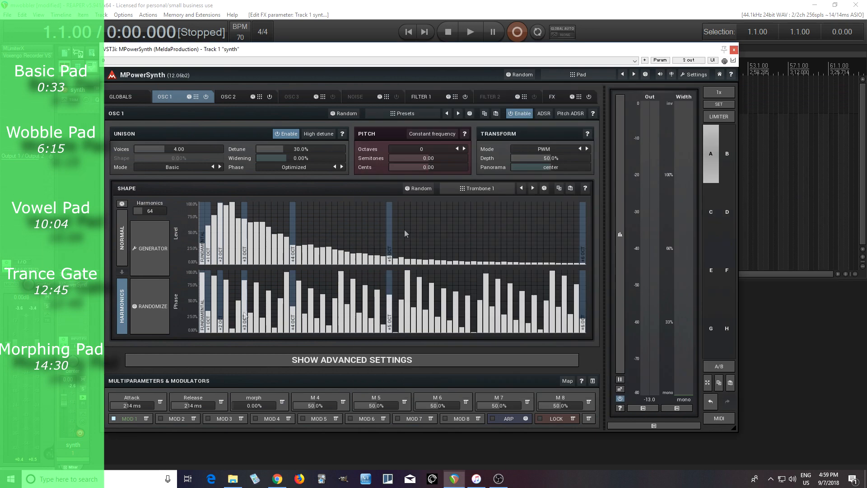
Switch modulator 1 to Random mode with speed 240% and LFO modulation 30%, and close its settings
left_click(128, 419)
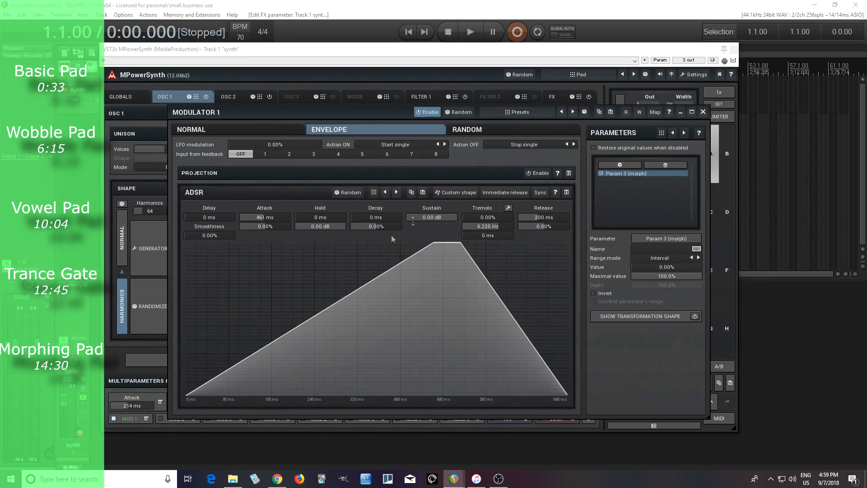
left_click(478, 130)
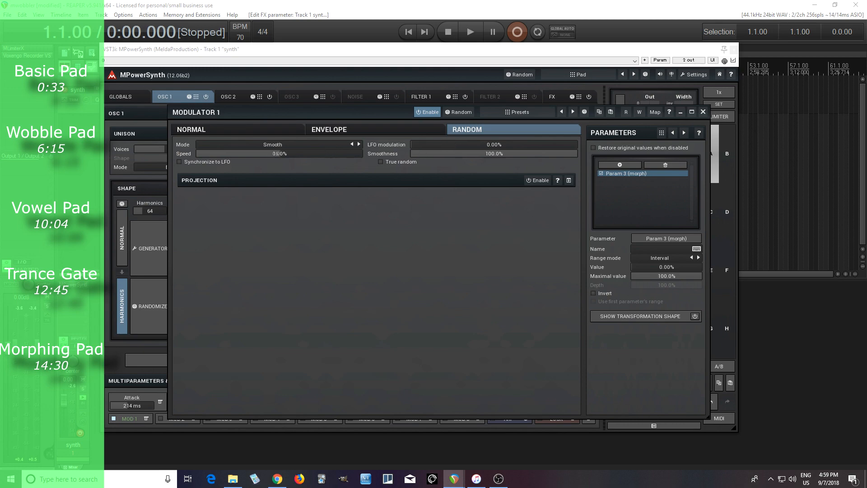
left_click_drag(259, 111, 444, 170)
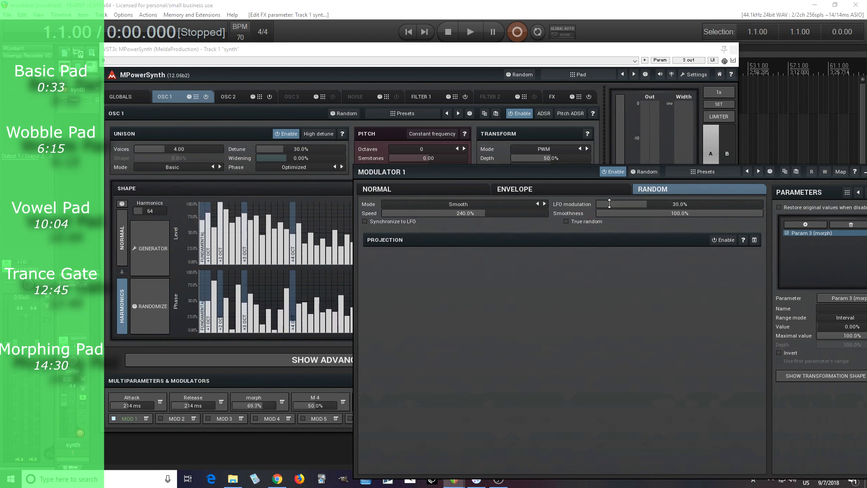
left_click_drag(538, 174, 324, 117)
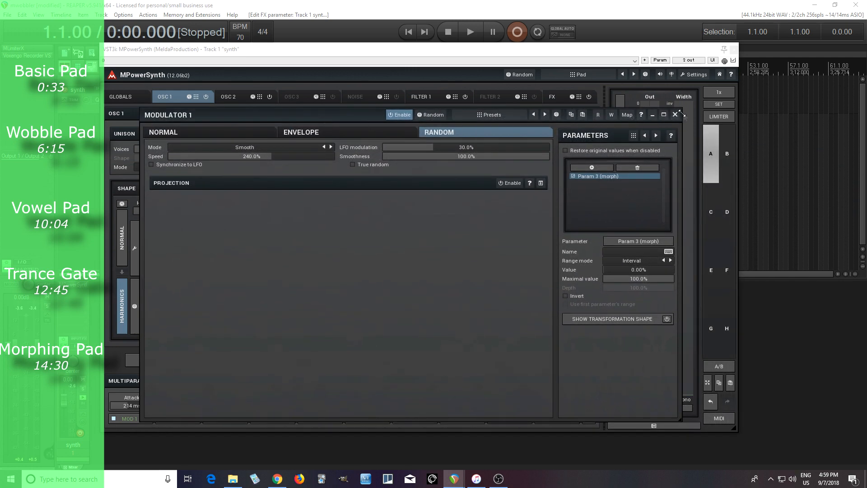
left_click(675, 115)
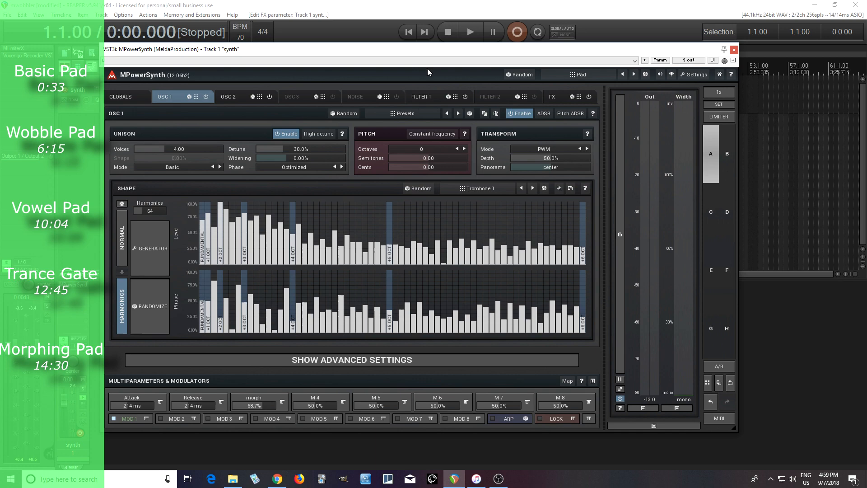
left_click_drag(382, 55, 415, 121)
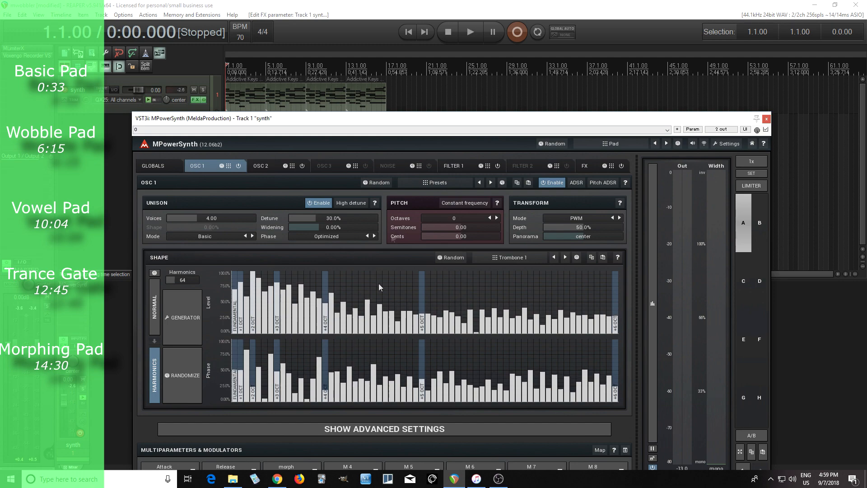
left_click_drag(416, 125, 410, 85)
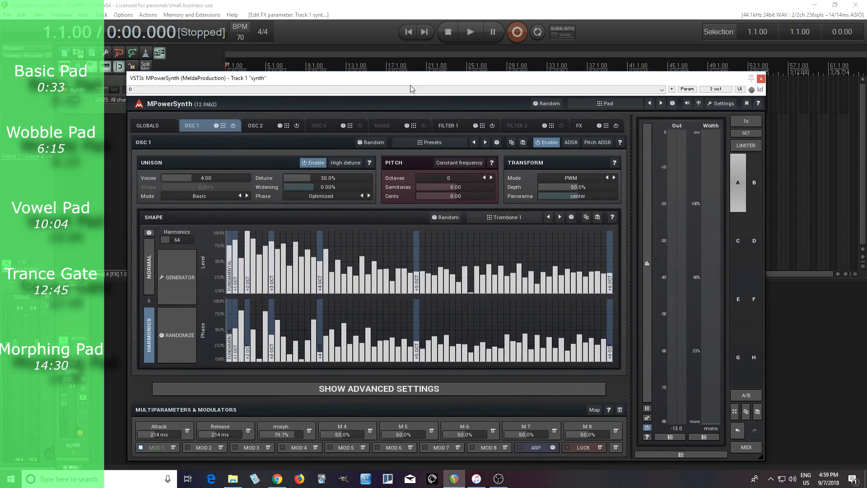